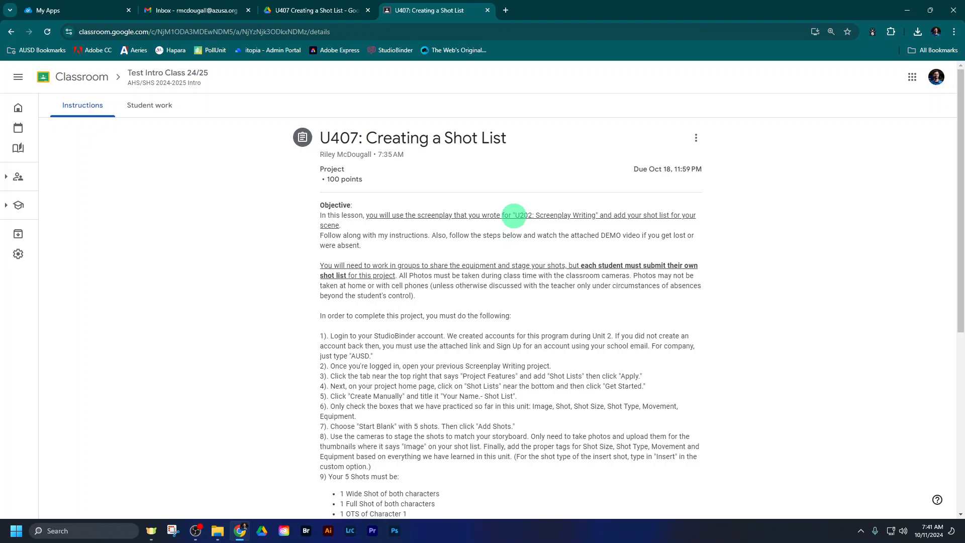
- Highlight the "U202: Screenplay Writing" reference in the objective of the U407 assignment
left_click_drag(516, 215, 597, 215)
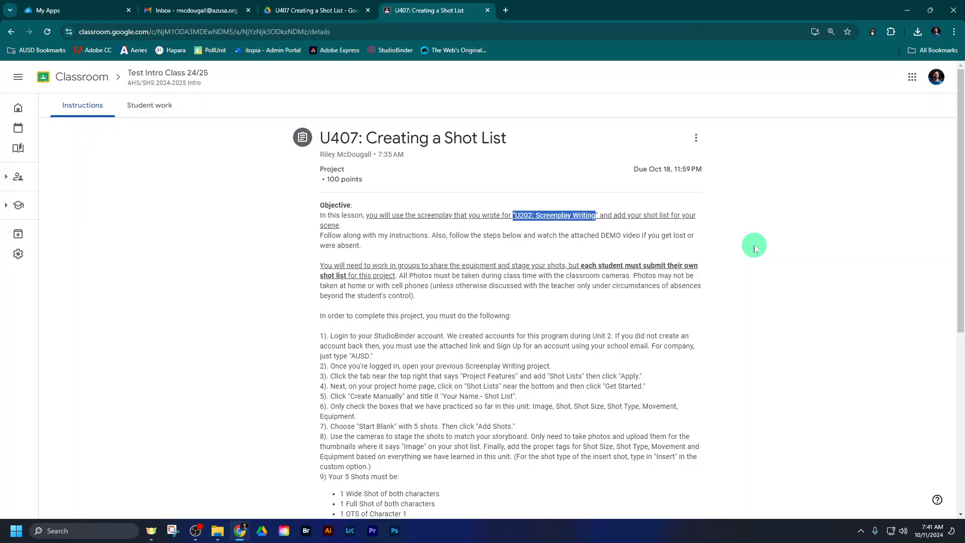
left_click(754, 249)
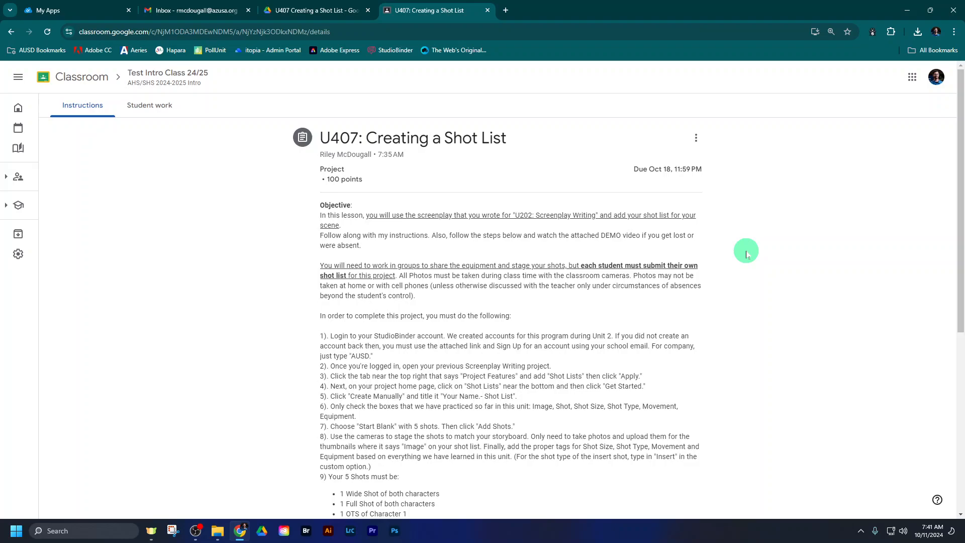
left_click_drag(516, 216, 597, 215)
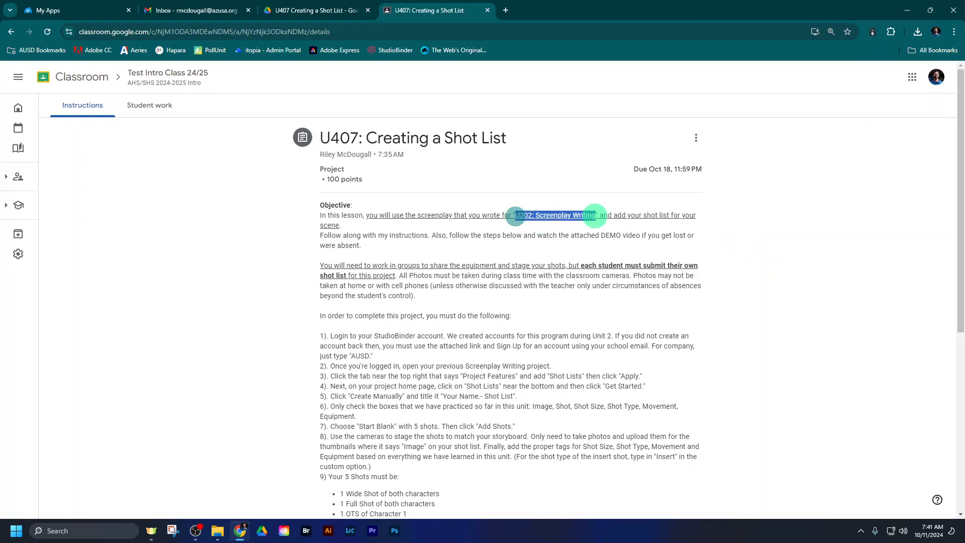
left_click(774, 240)
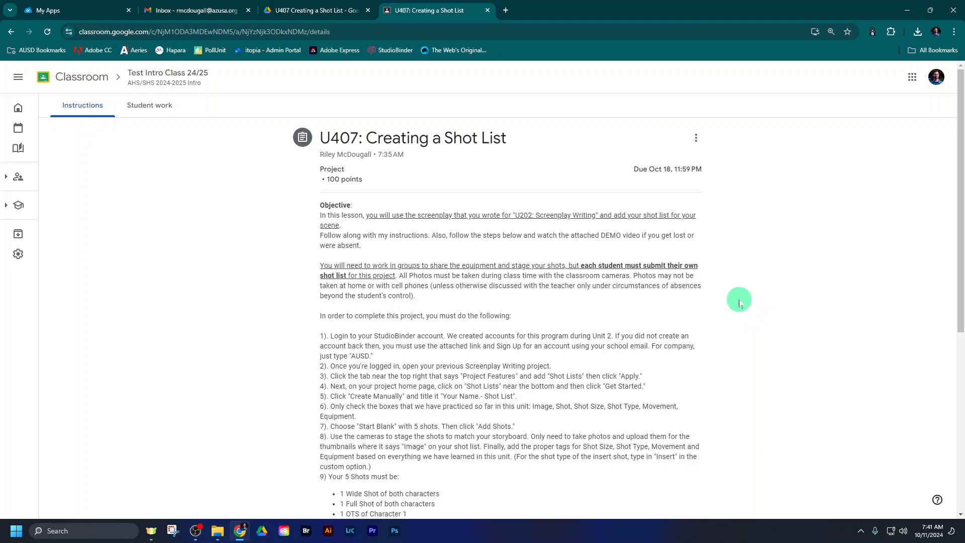
- Open the StudioBinder website from the link attached to the U407 assignment
scroll(739, 302, "down", 6)
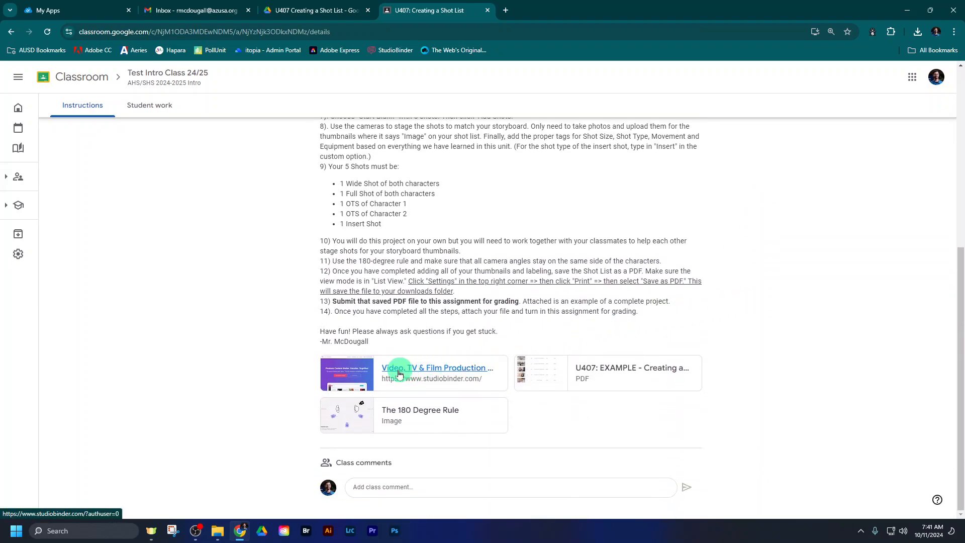
scroll(388, 373, "up", 6)
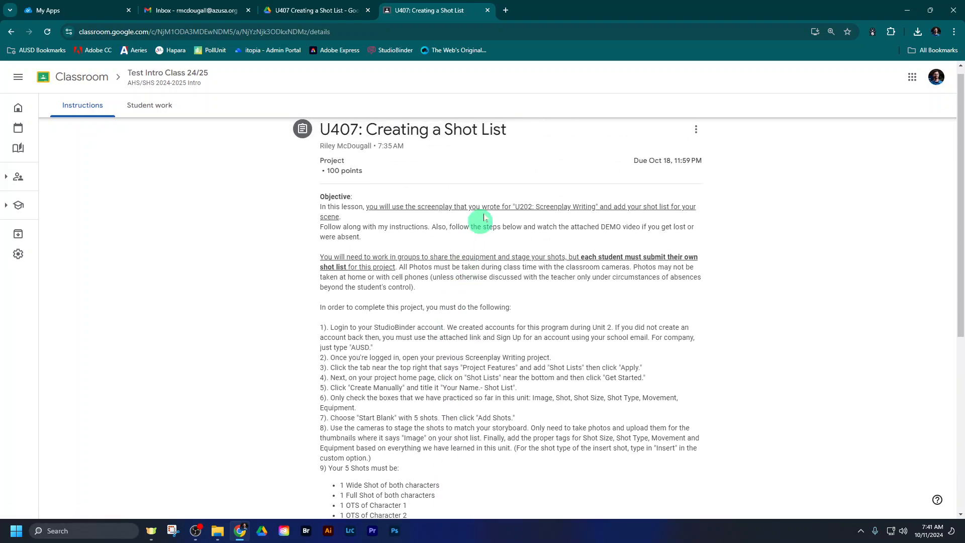
scroll(516, 305, "down", 6)
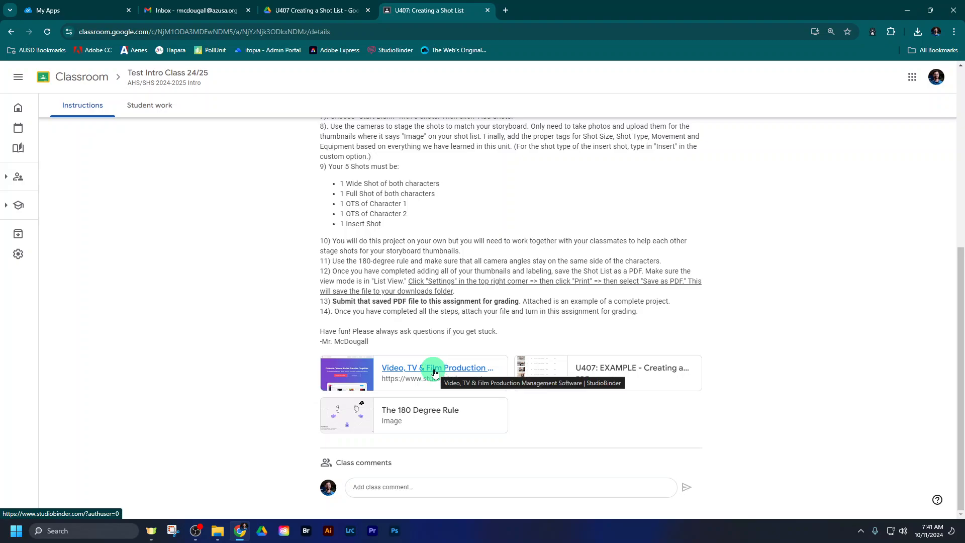
left_click(435, 372)
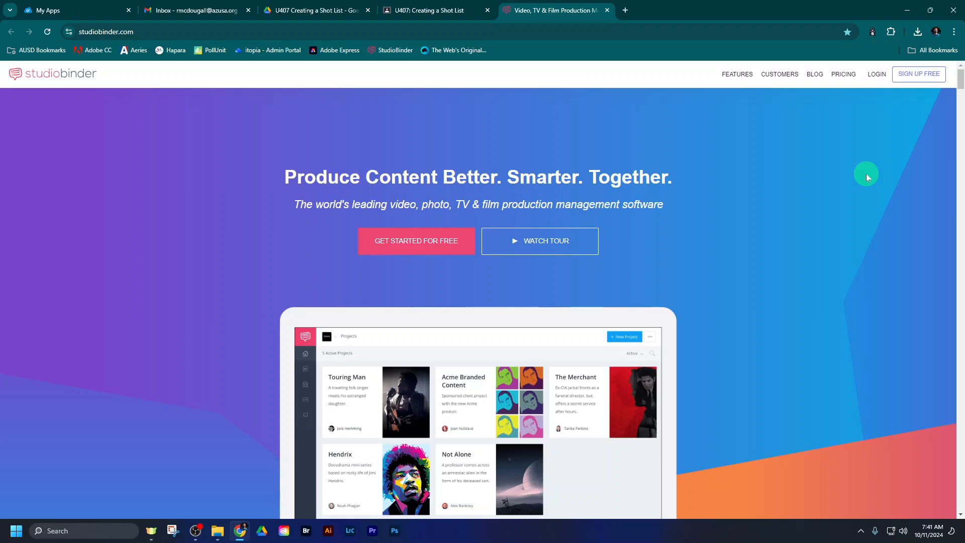
- Return to the U407 assignment in Google Classroom and highlight the company name specified for StudioBinder sign-ups
left_click(450, 11)
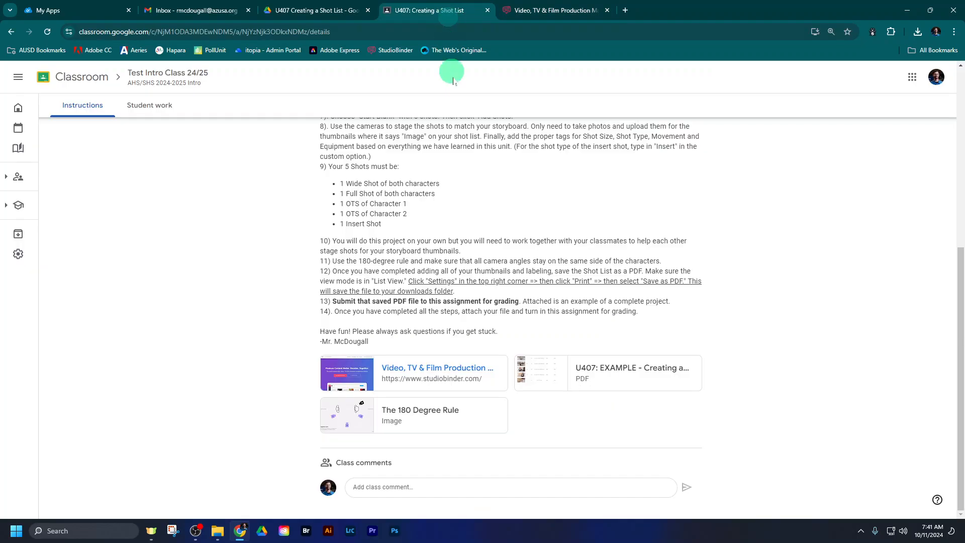
scroll(481, 217, "up", 2)
scroll(480, 217, "up", 4)
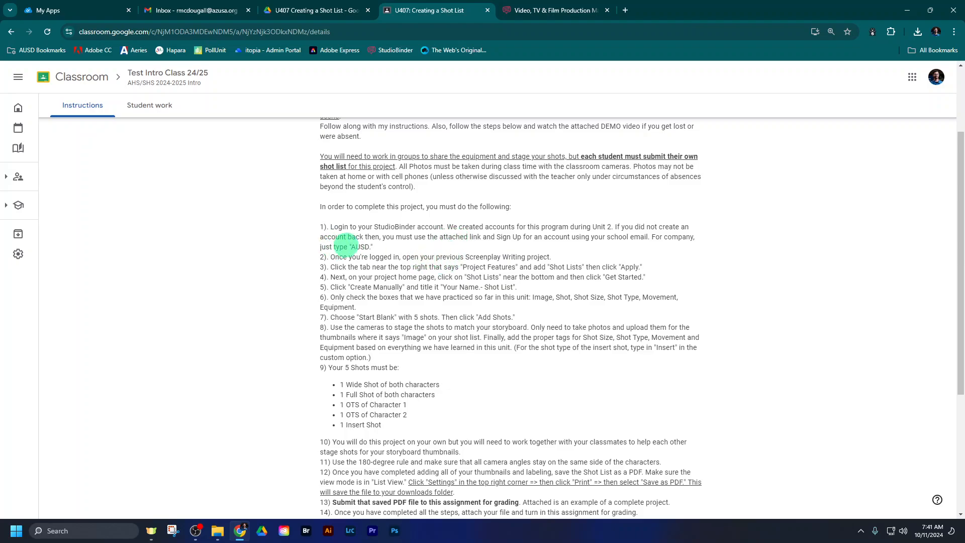
left_click_drag(349, 247, 371, 247)
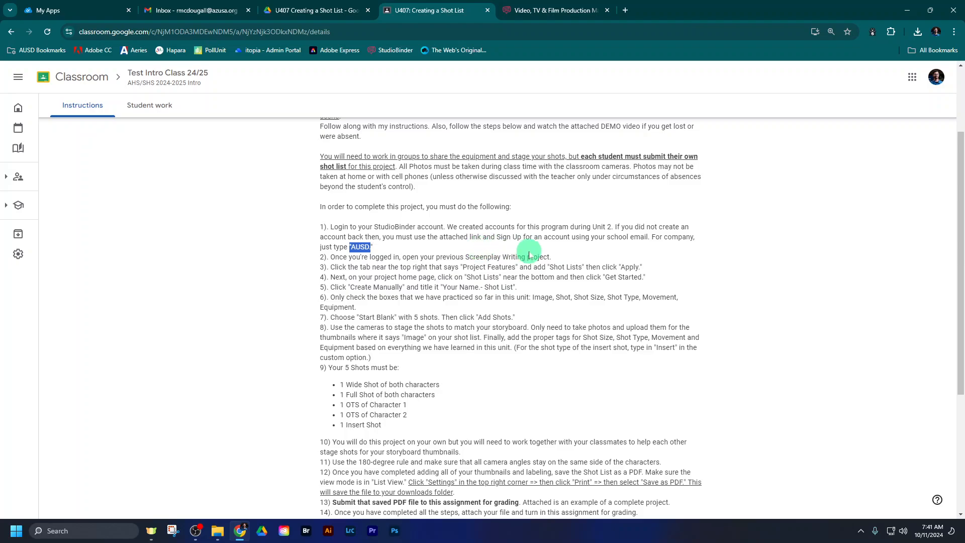
- Switch back to the StudioBinder site and sign in with the saved account credentials
left_click(546, 10)
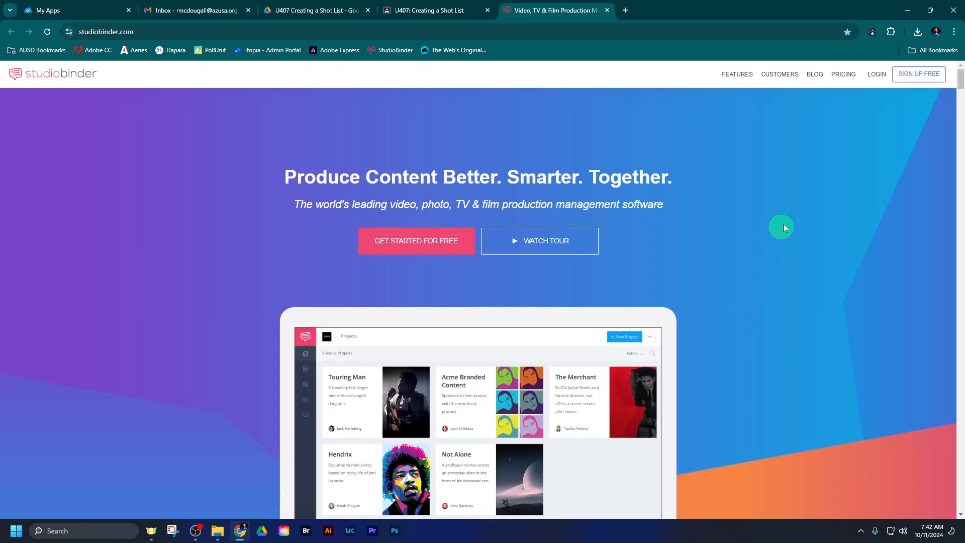
left_click(877, 80)
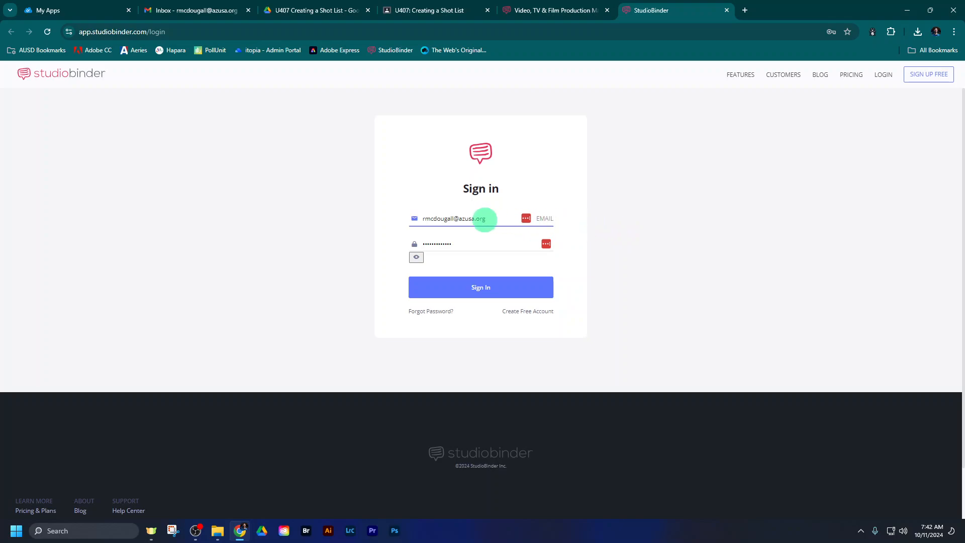
left_click(503, 295)
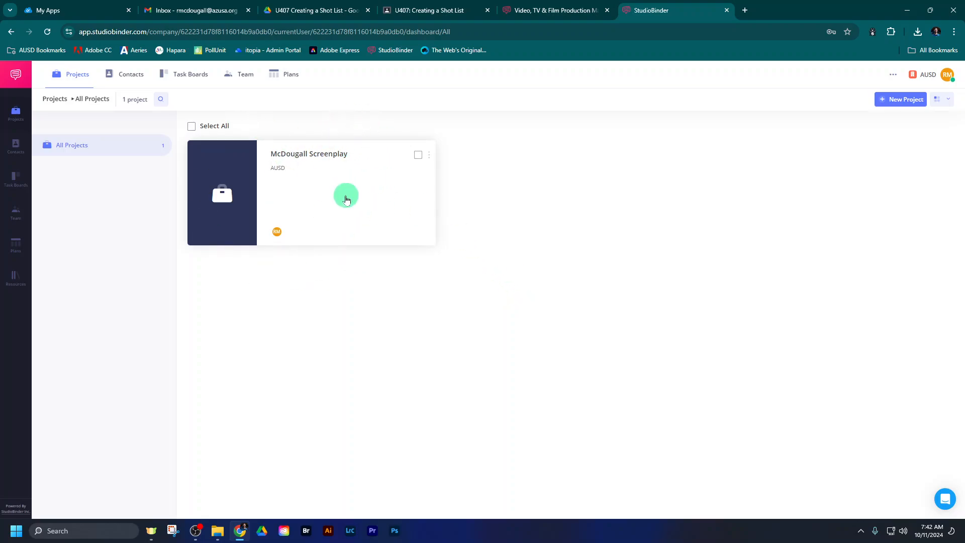
- Switch to Google Classroom and open the instructions of U202: Screenplay Writing from the Unit 2: Pre-Production classwork
left_click(420, 12)
left_click(188, 82)
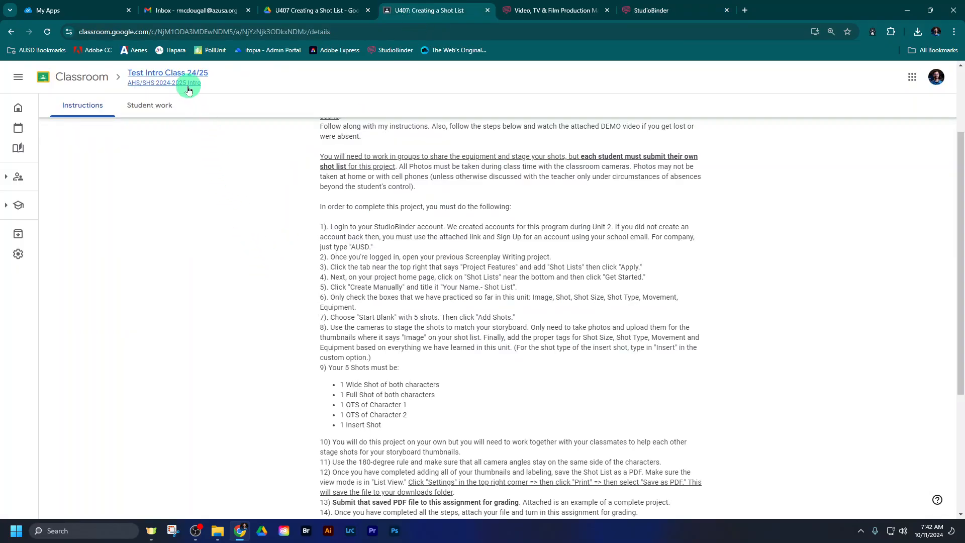
left_click(141, 107)
scroll(237, 230, "down", 15)
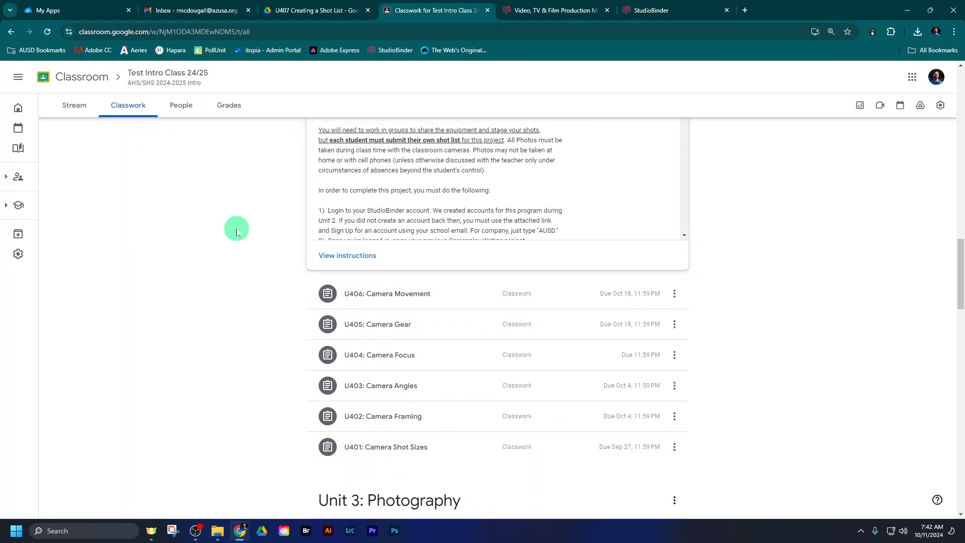
scroll(236, 230, "down", 6)
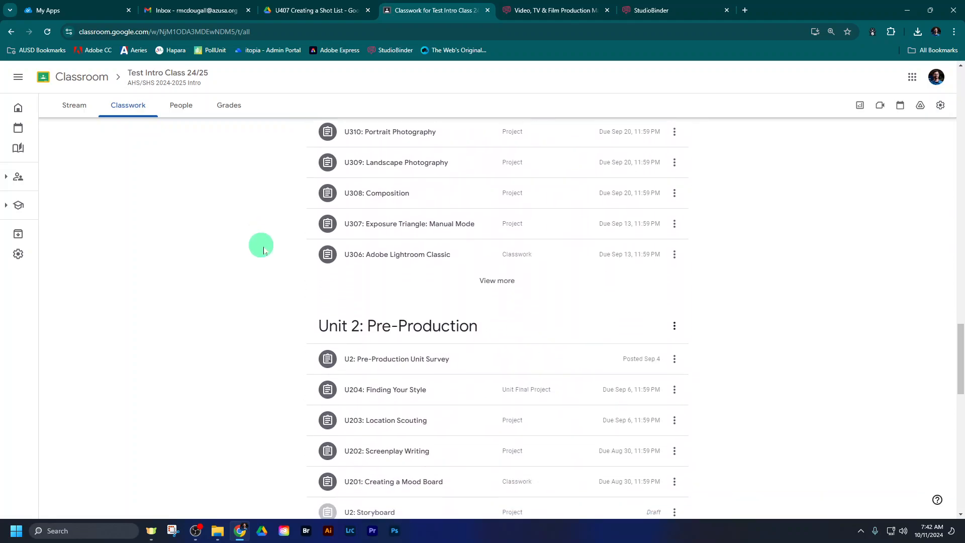
left_click(372, 452)
left_click(342, 443)
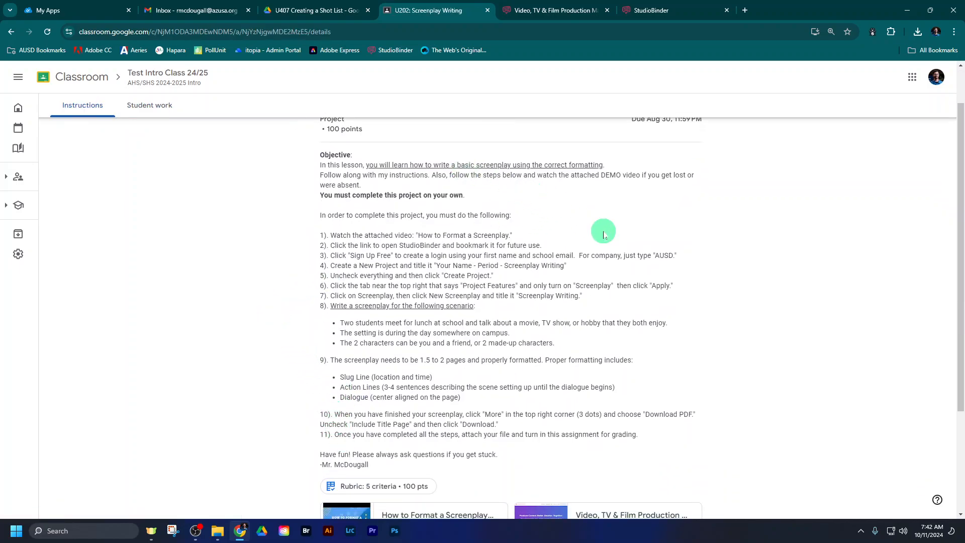
- Examine the scenario requirements in the U202 instructions, covering the lunch conversation topic and the two characters
scroll(603, 232, "down", 1)
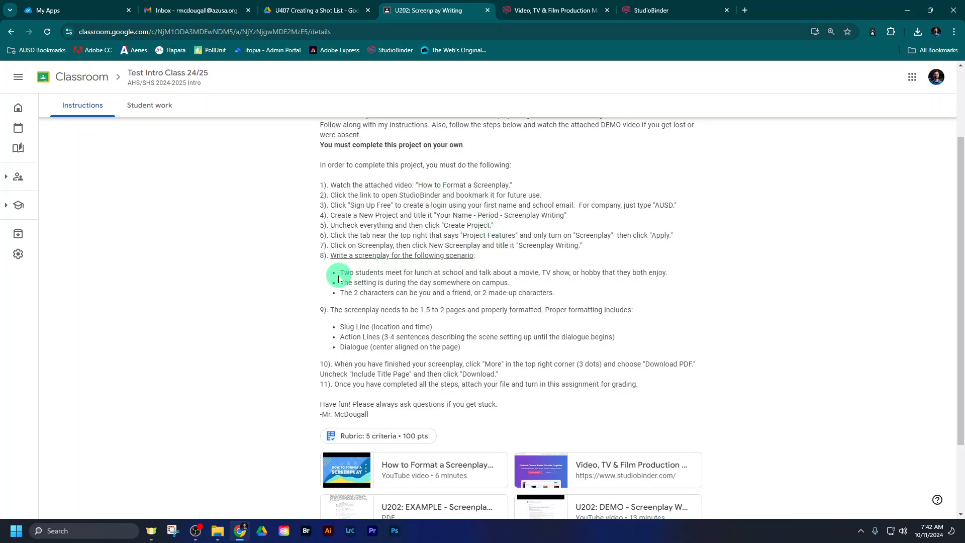
left_click_drag(340, 272, 668, 272)
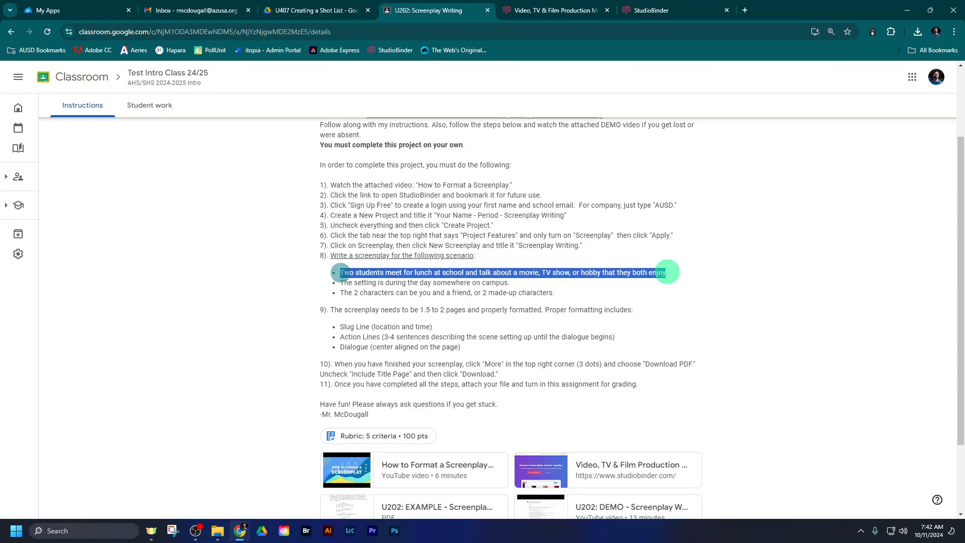
left_click(687, 287)
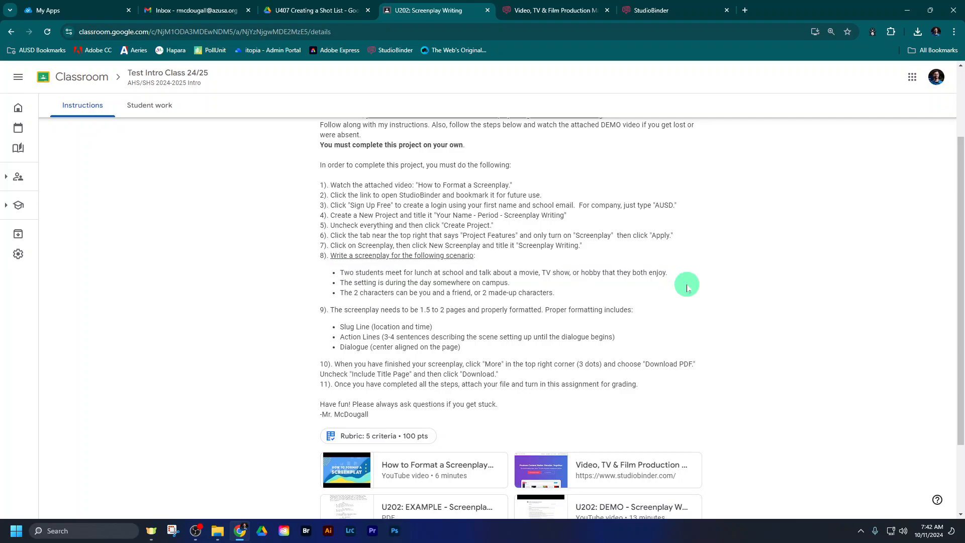
scroll(687, 287, "down", 1)
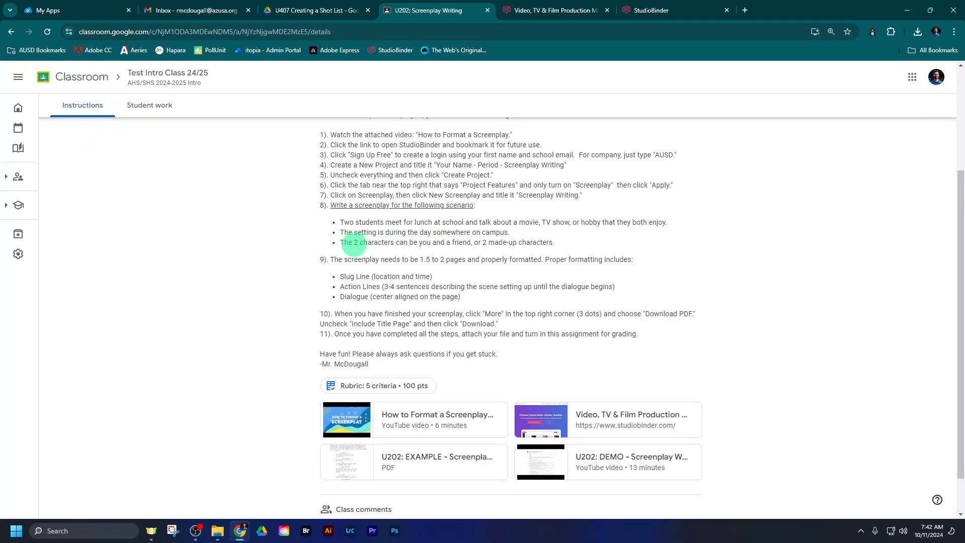
left_click_drag(354, 244, 556, 244)
left_click(556, 243)
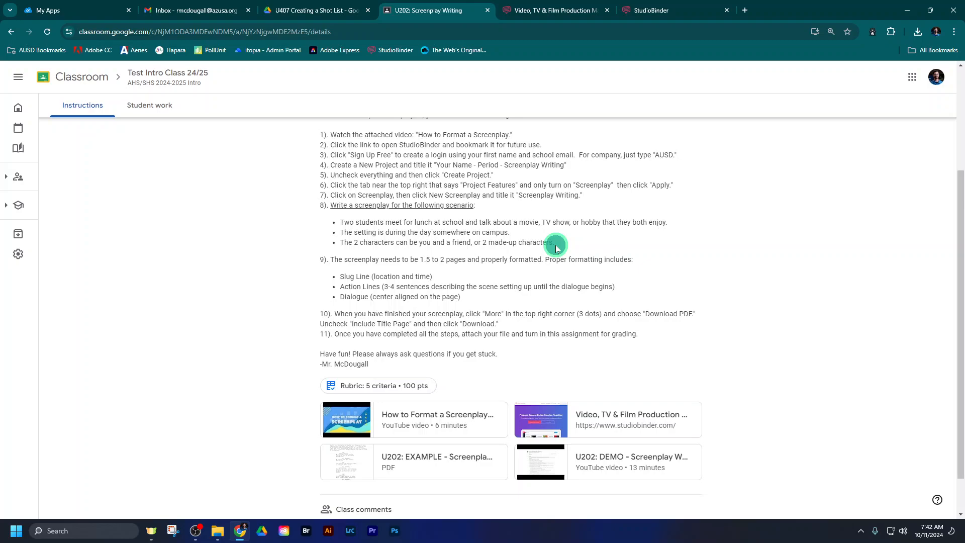
- View the U202 example screenplay PDF and close it again
left_click(416, 456)
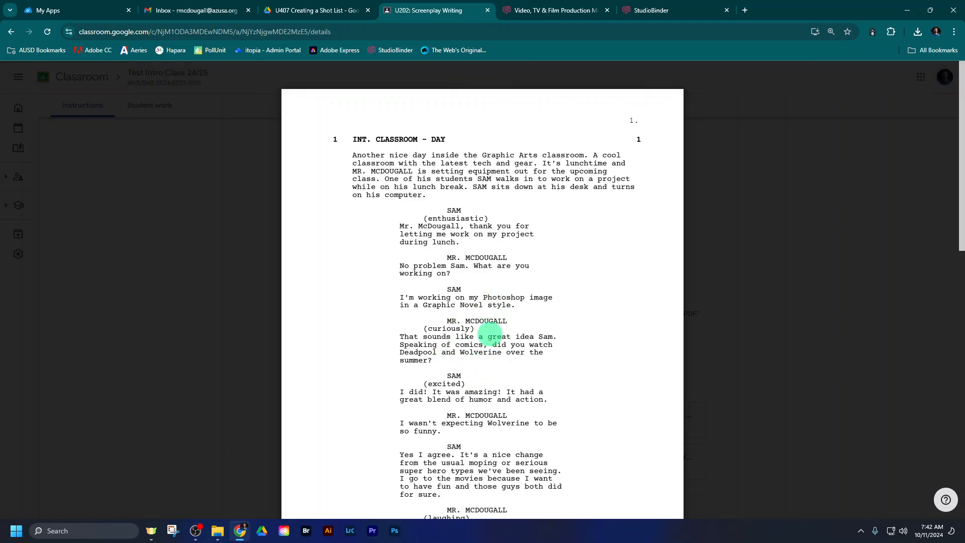
left_click(833, 340)
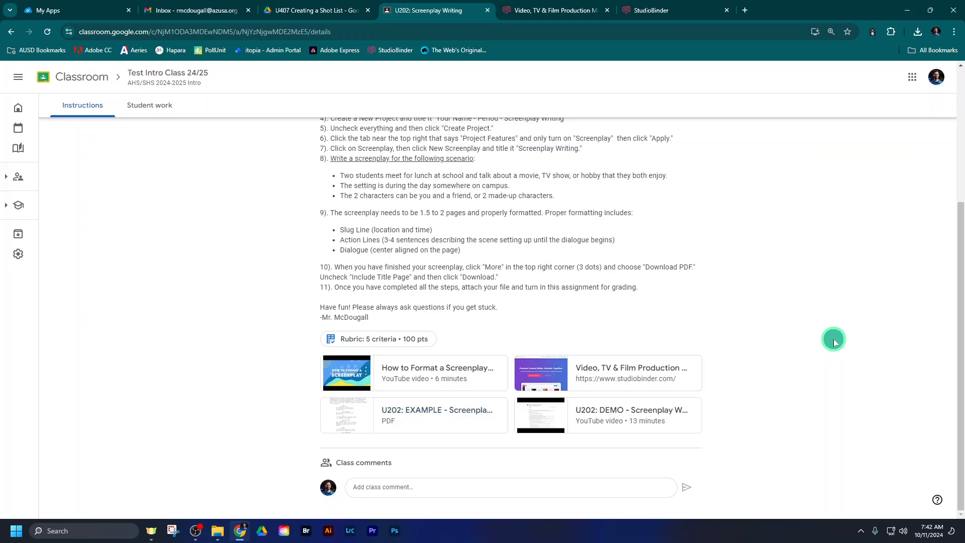
scroll(505, 262, "up", 4)
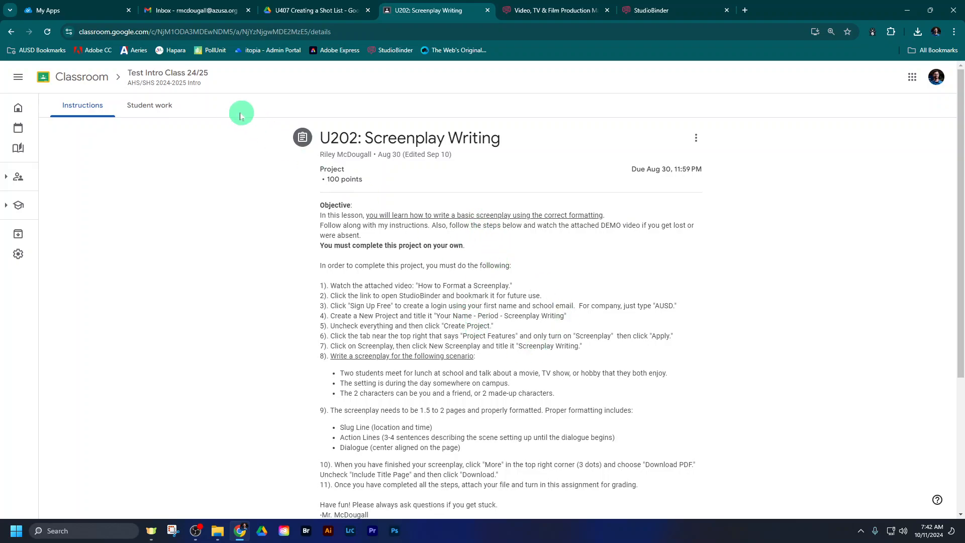
- Go back to the class stream and reopen the instructions of U407: Creating a Shot List
left_click(176, 89)
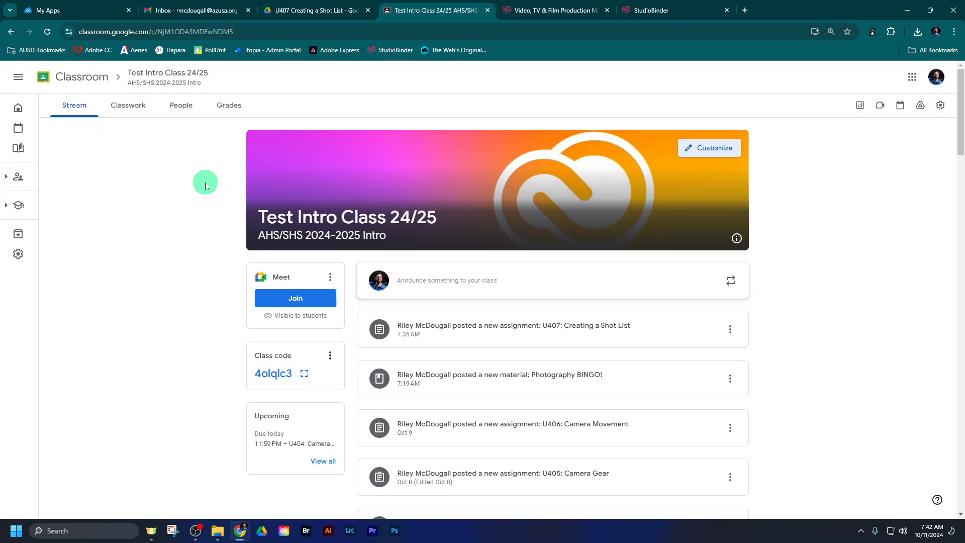
left_click(435, 338)
left_click(83, 105)
- Open the U407 example shot list PDF, examine its images and shot columns, and close it
scroll(302, 216, "down", 1)
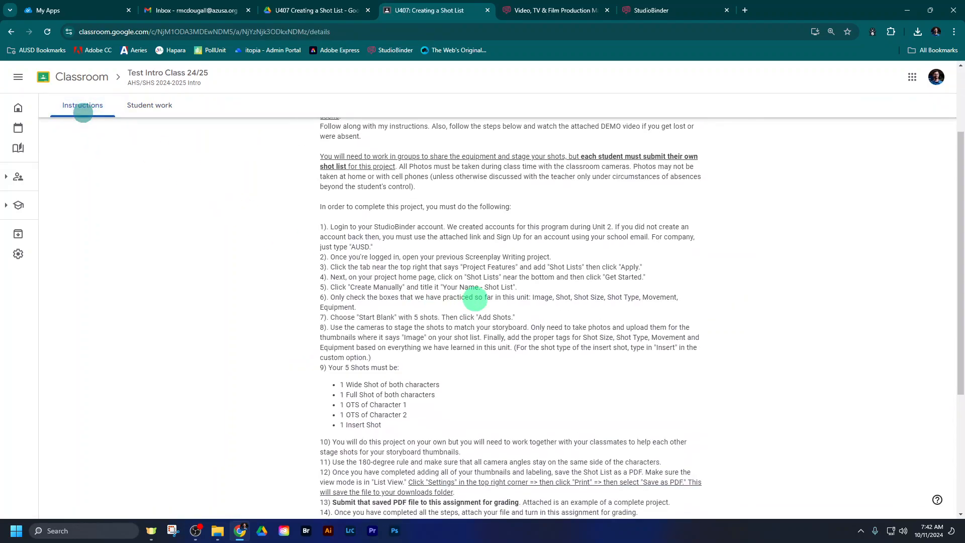
scroll(566, 324, "down", 5)
scroll(565, 324, "up", 4)
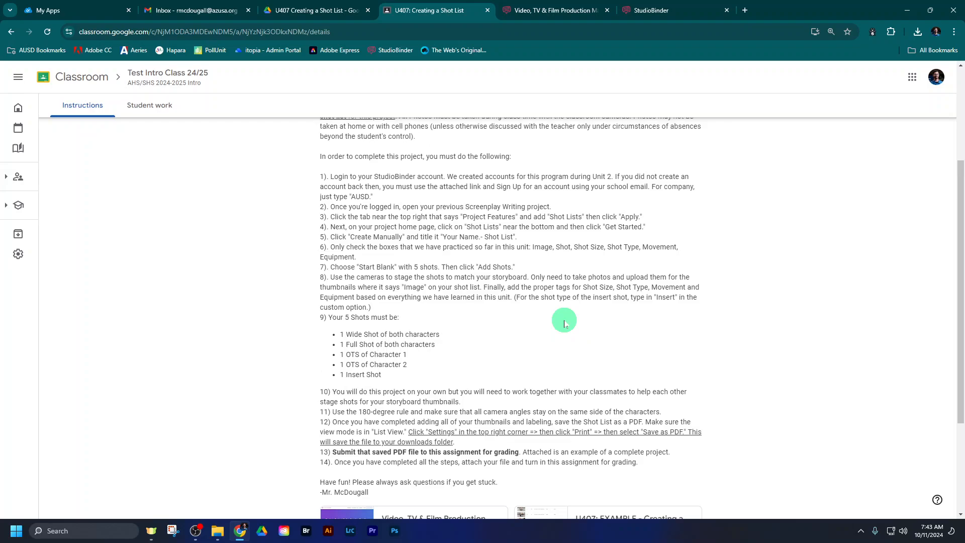
scroll(564, 323, "down", 3)
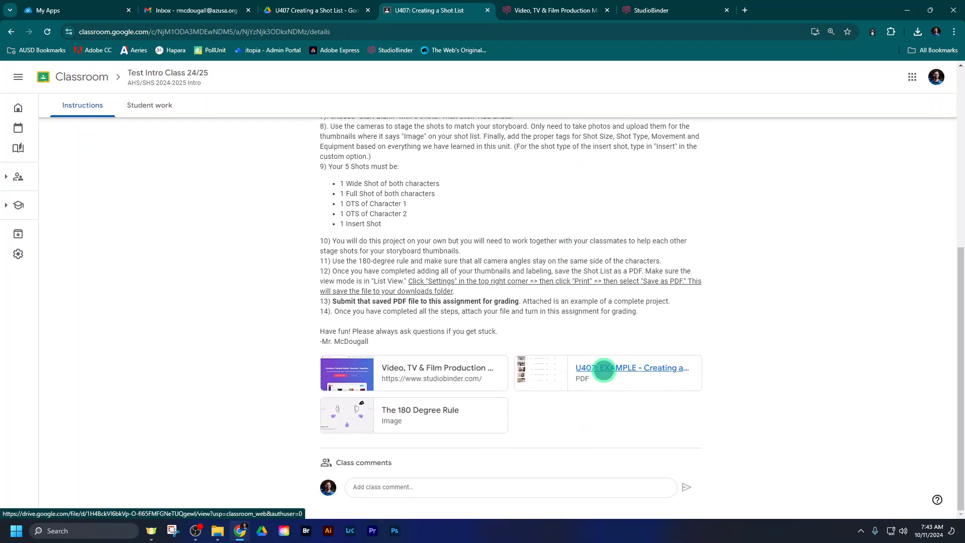
left_click(602, 369)
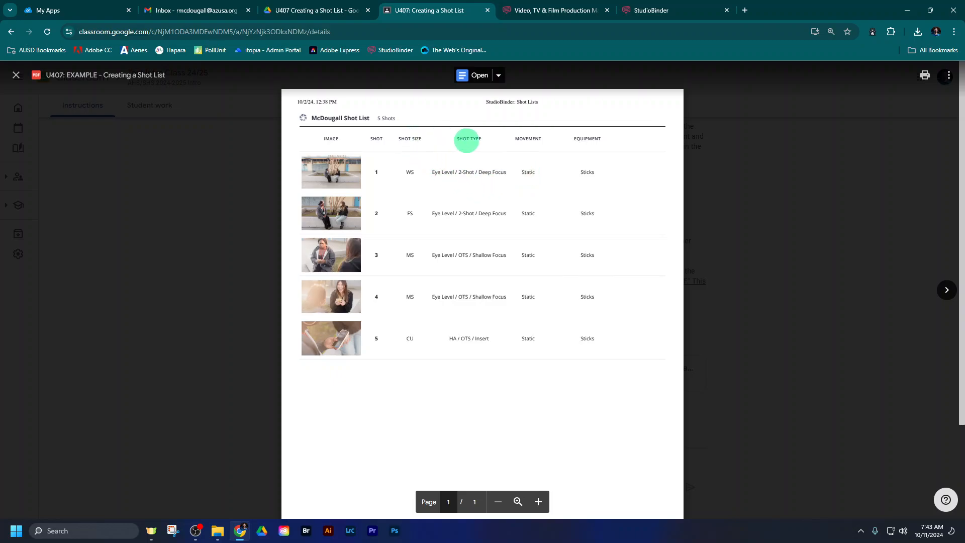
left_click(760, 336)
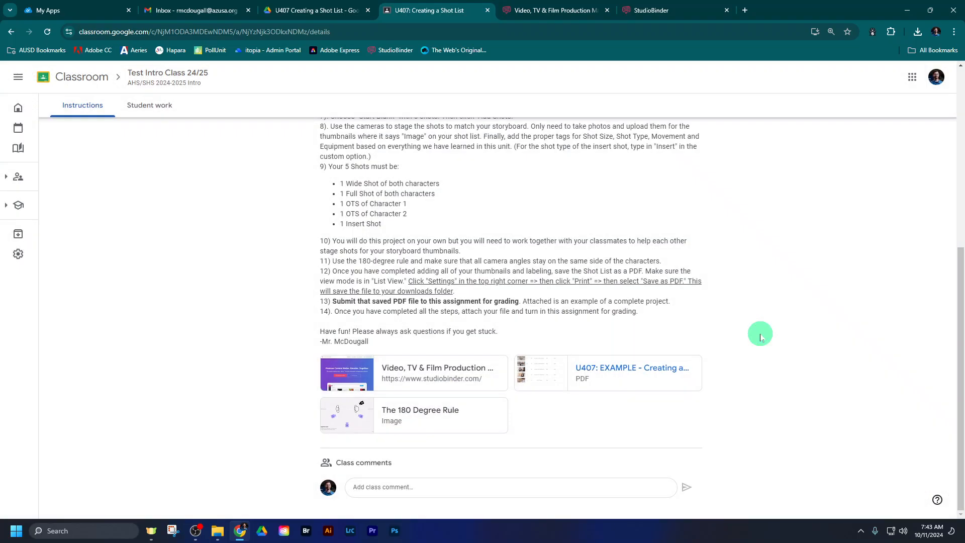
- Switch to StudioBinder, open the existing screenplay project, and view the Write section of its overview
left_click(645, 10)
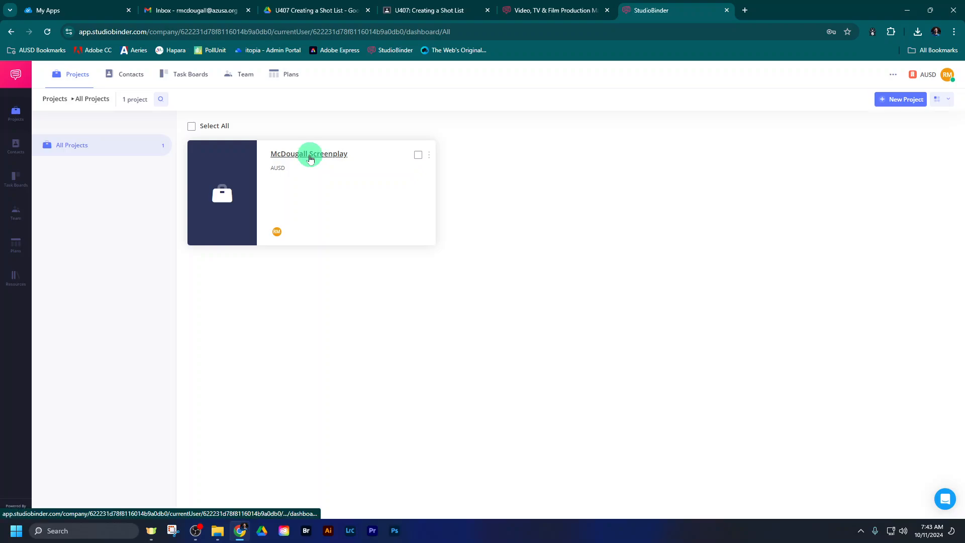
left_click(310, 155)
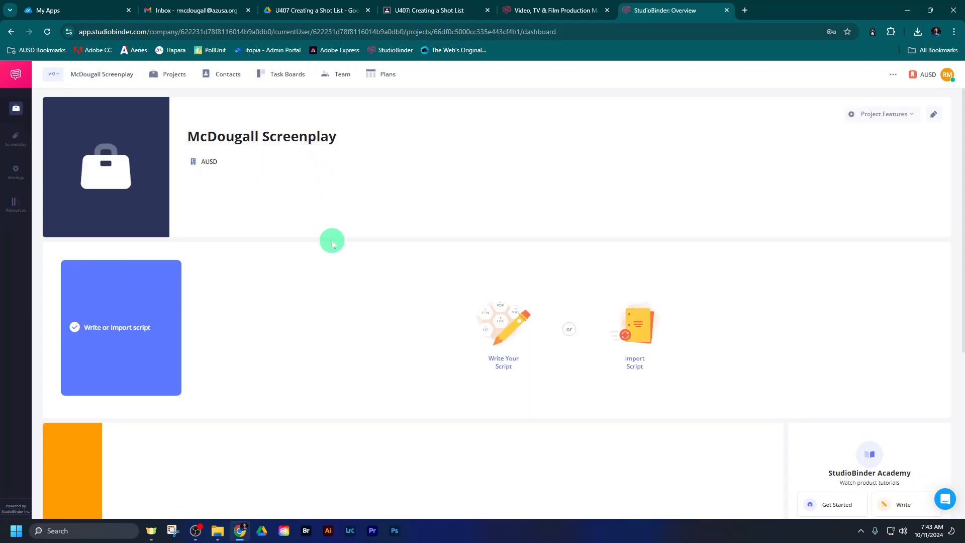
scroll(331, 244, "down", 5)
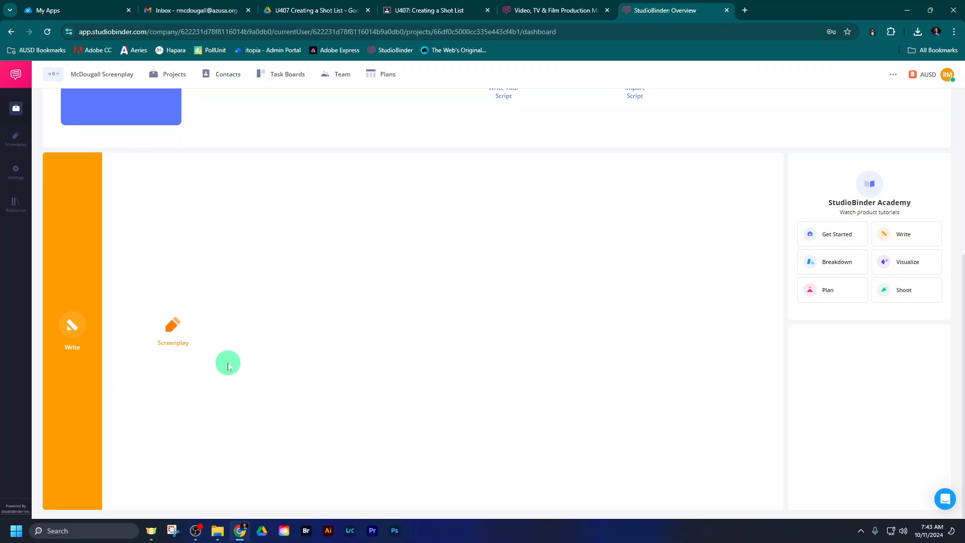
- Enable the Shot Lists feature for the project and apply the change
scroll(227, 363, "up", 5)
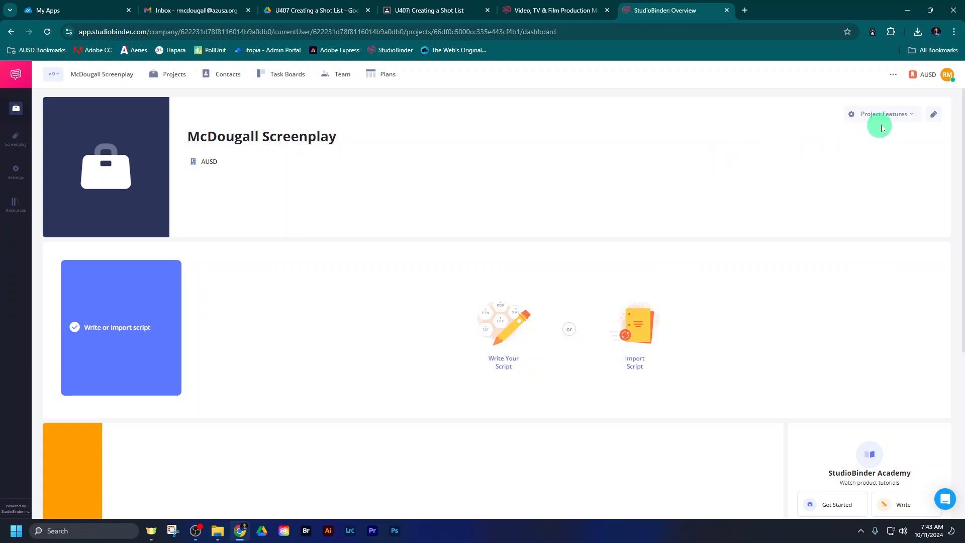
left_click(911, 117)
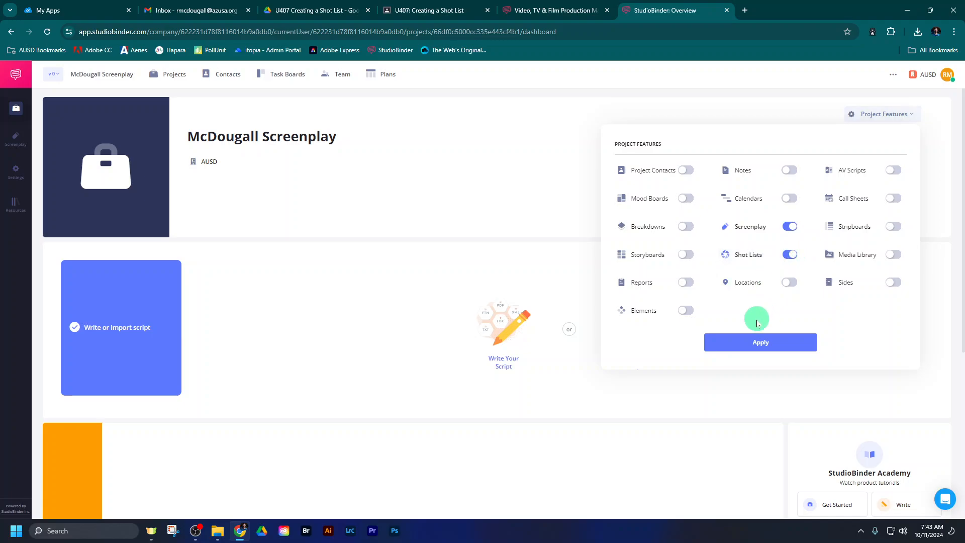
left_click(759, 346)
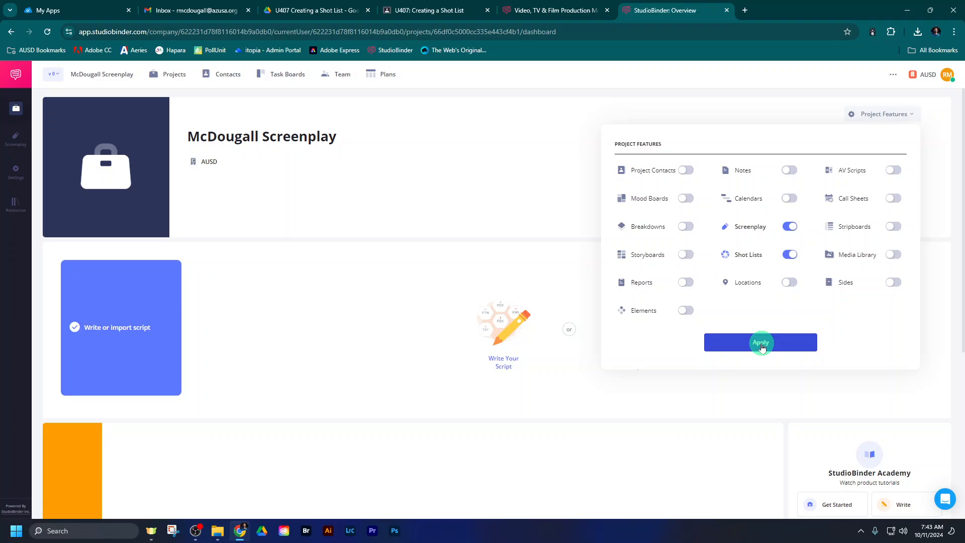
left_click(762, 346)
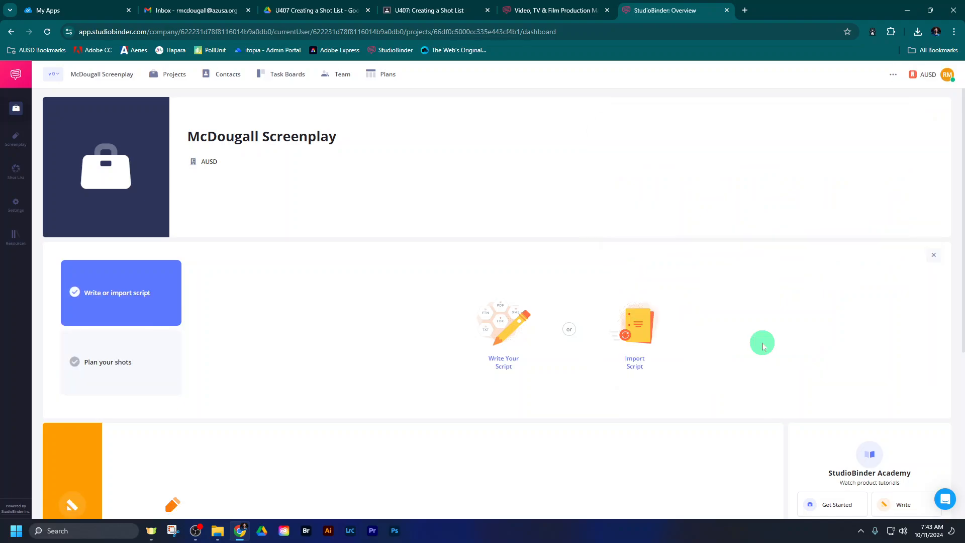
- Open the project's screenplay and look through the script from start to end
scroll(762, 345, "down", 5)
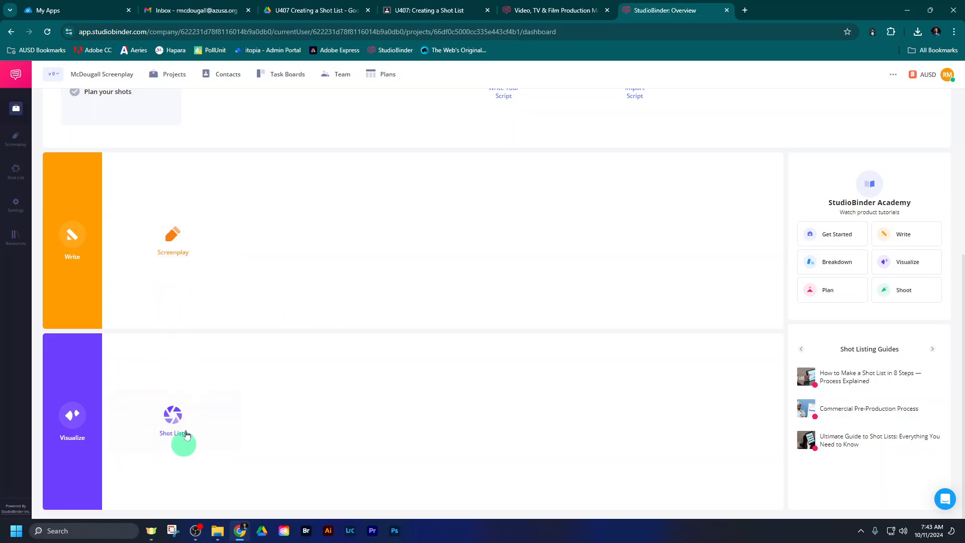
left_click(174, 241)
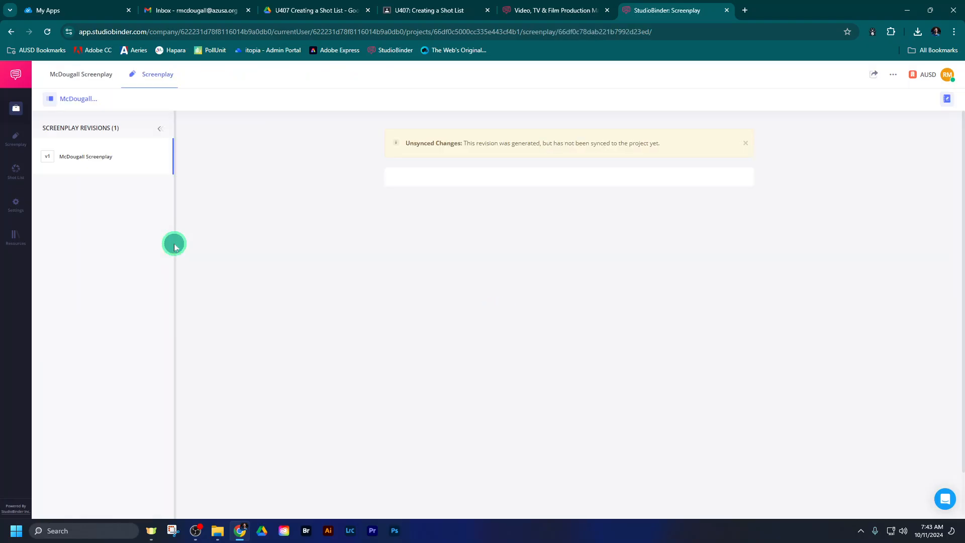
scroll(701, 330, "down", 4)
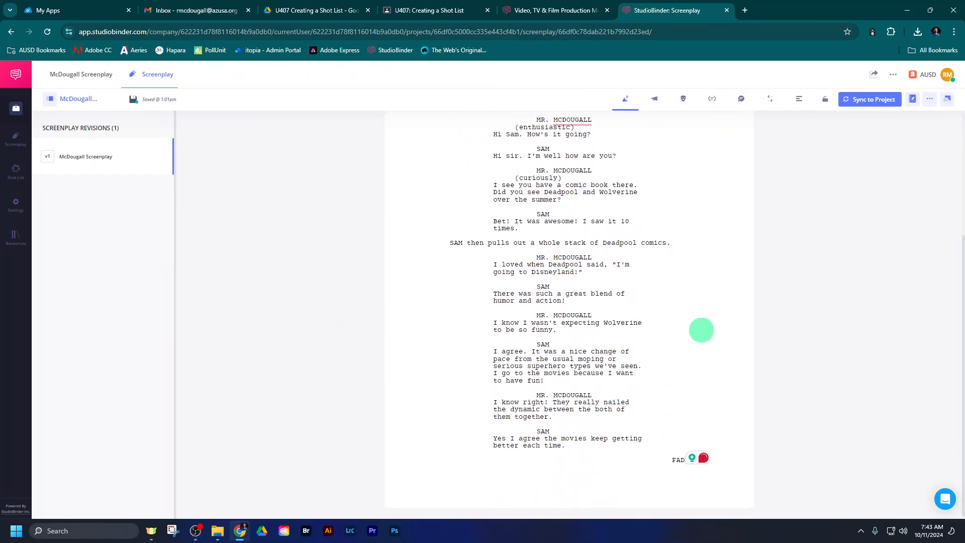
scroll(701, 330, "up", 5)
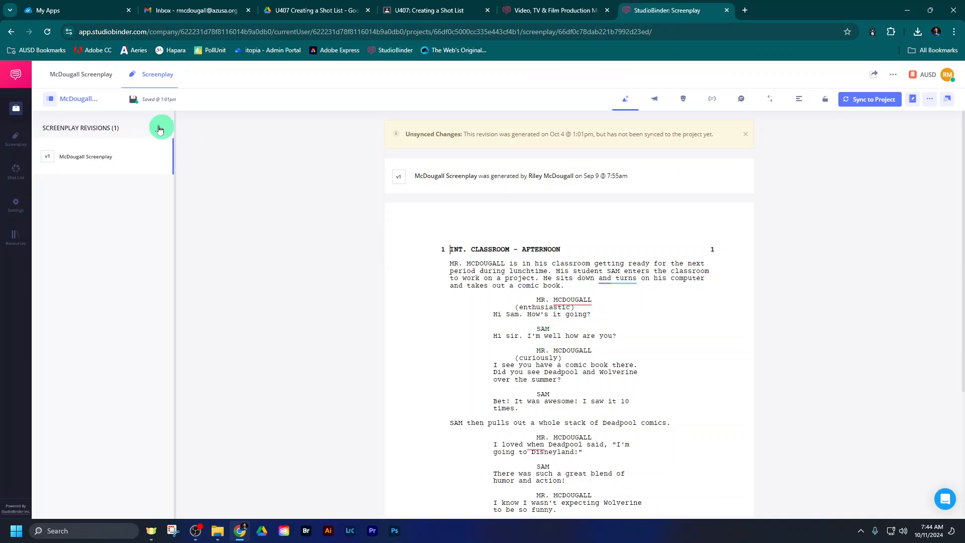
- Return to the project overview and open its Shot Lists
left_click(97, 74)
scroll(255, 218, "down", 5)
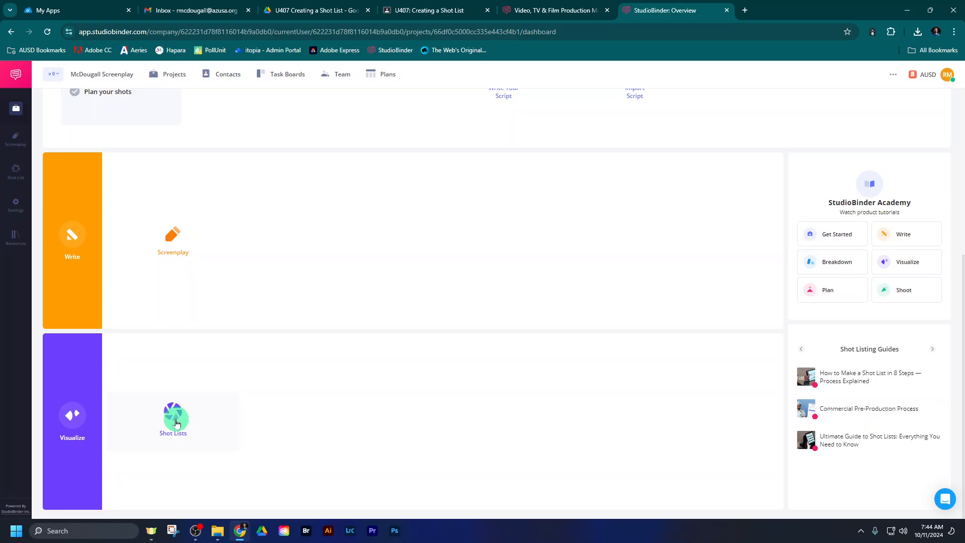
left_click(176, 423)
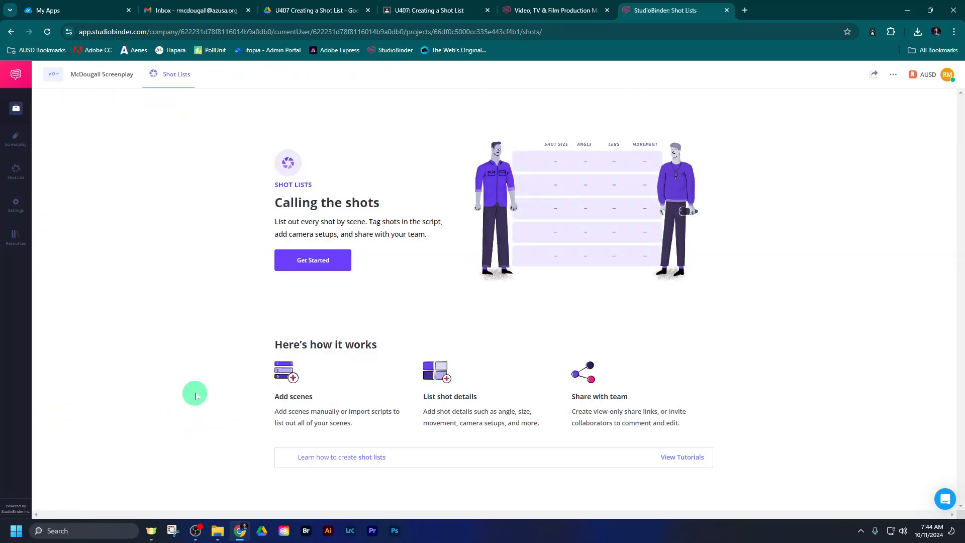
- Create a shot list manually and name it with the project owner's surname followed by "Shot List"
left_click(319, 265)
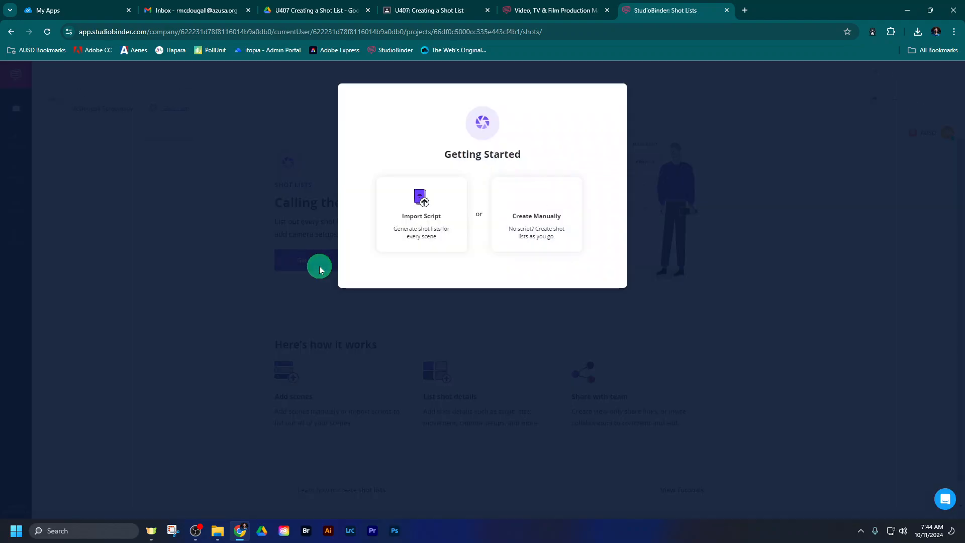
left_click(550, 216)
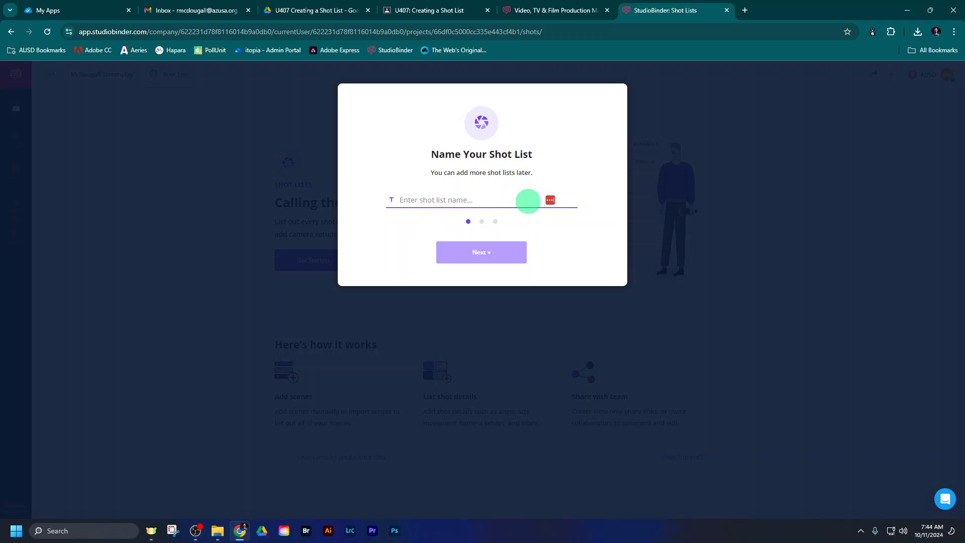
type("McDougall Shot List")
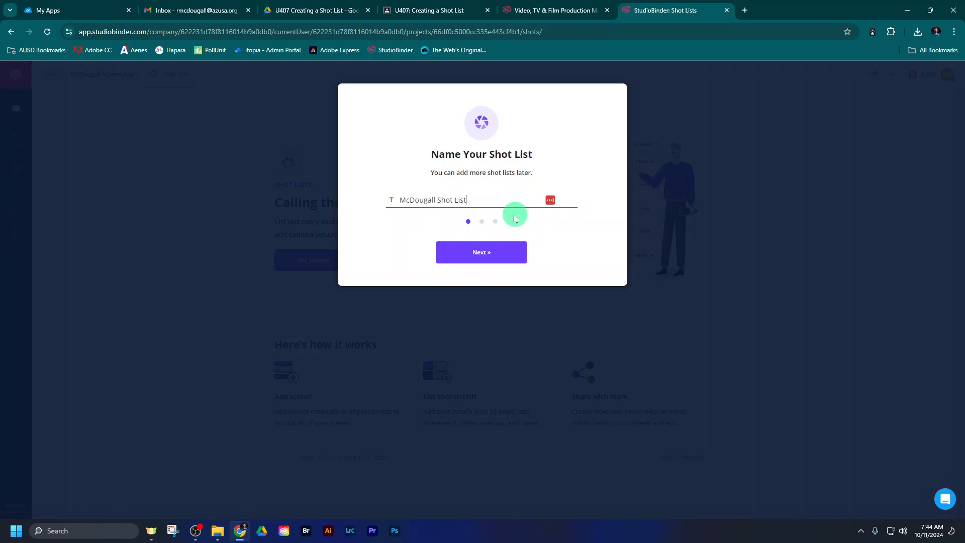
left_click(489, 255)
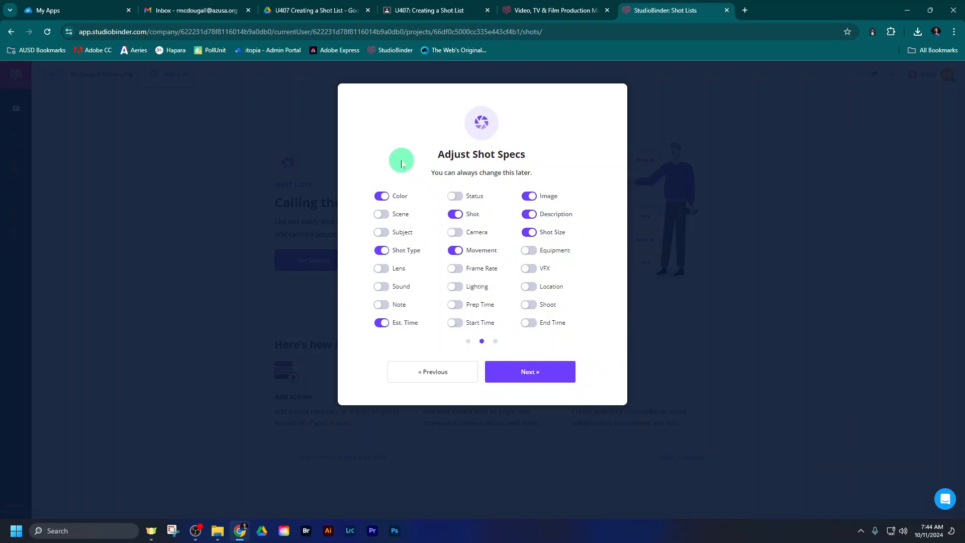
- Adjust the shot specs to only Image, Shot, Shot Size, Shot Type, Movement and Equipment, turning off Color, Description and Est. Time
left_click(382, 197)
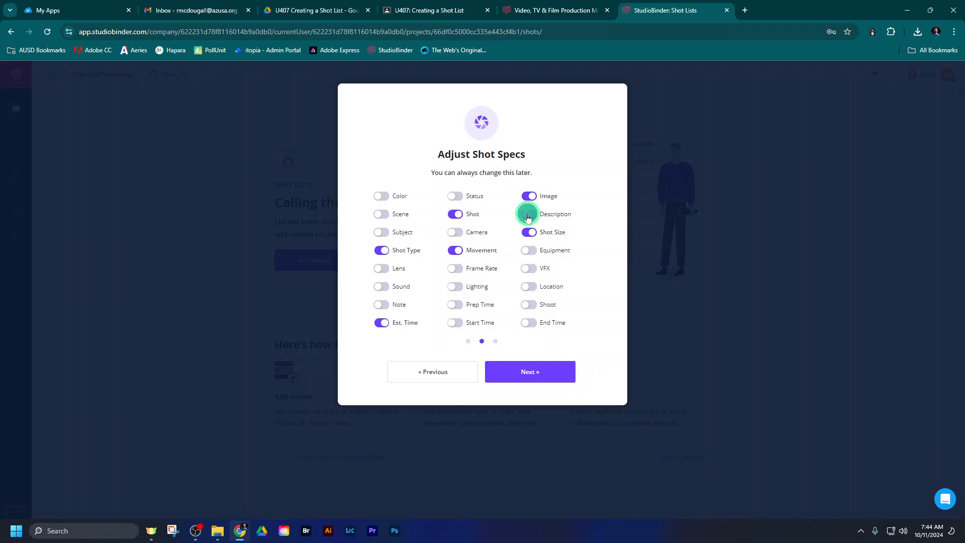
left_click(382, 322)
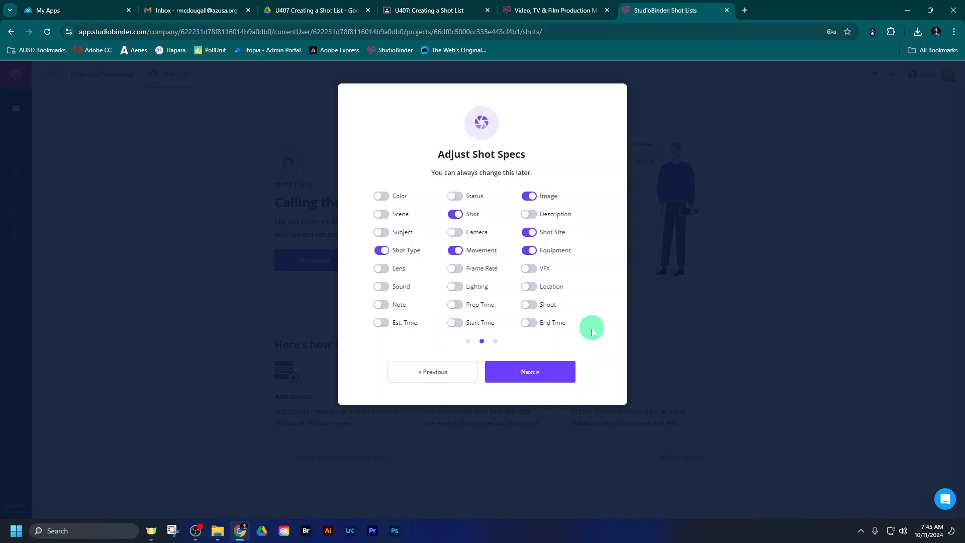
left_click(549, 370)
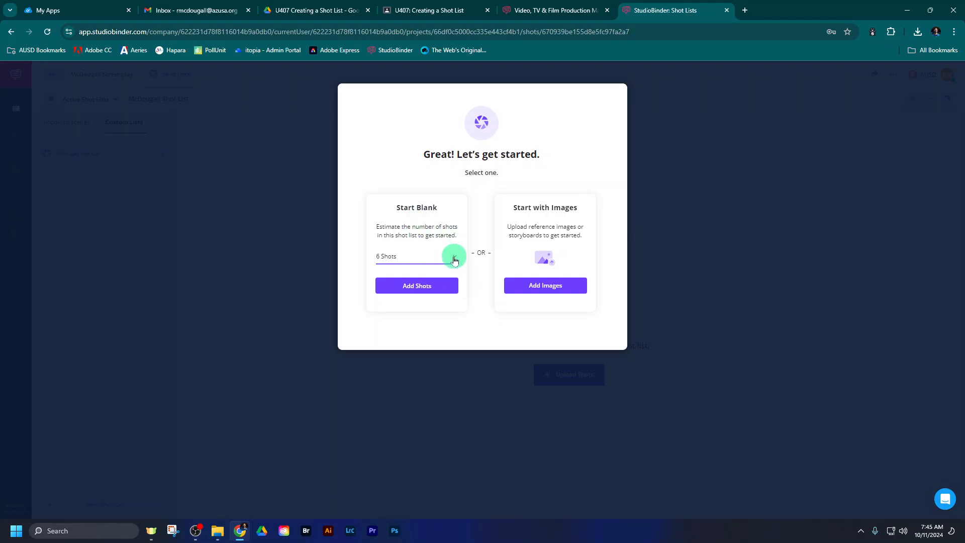
- Start the shot list blank with 5 shots
left_click(454, 257)
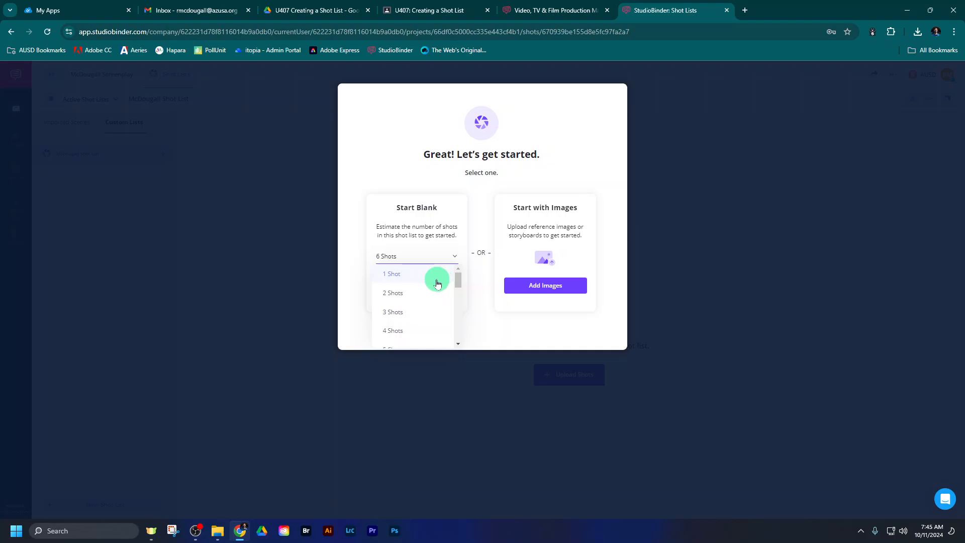
scroll(432, 294, "down", 2)
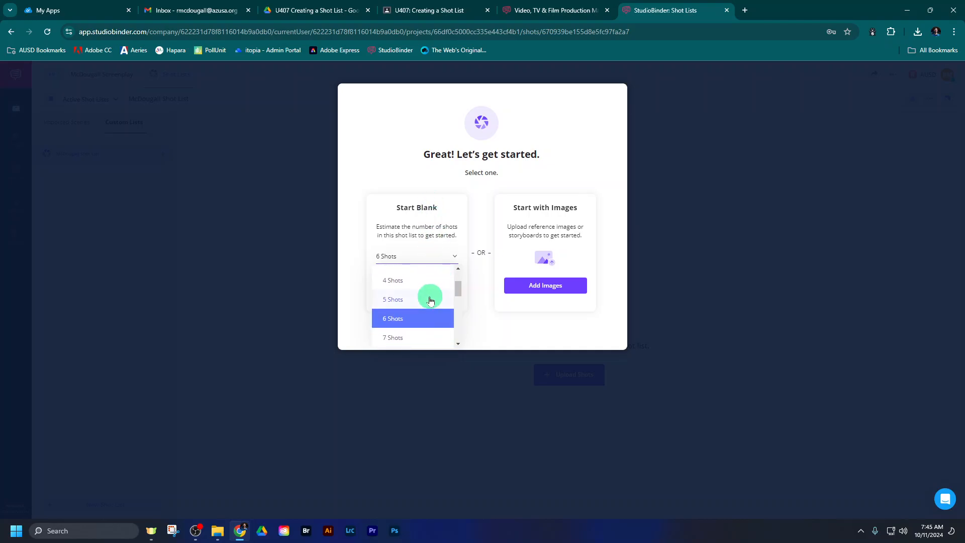
left_click(430, 299)
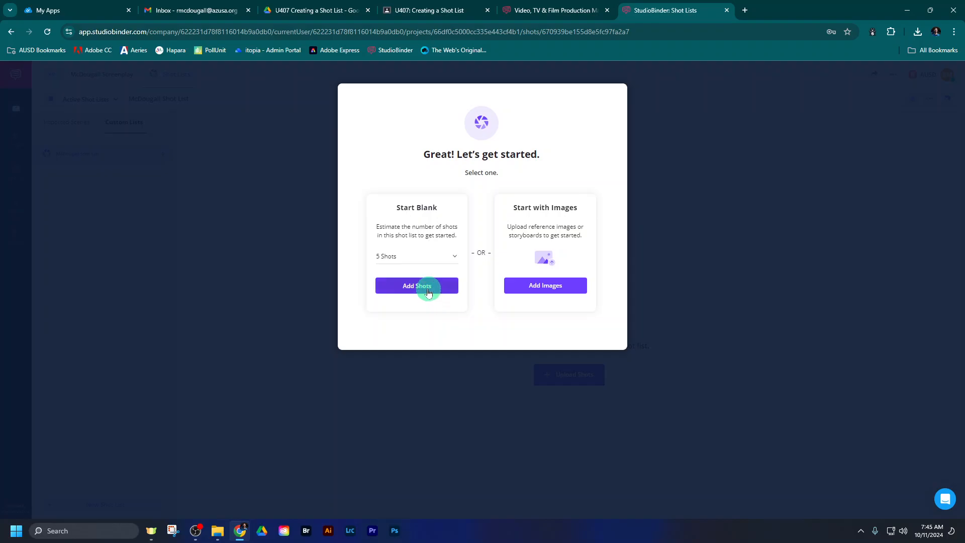
left_click(427, 287)
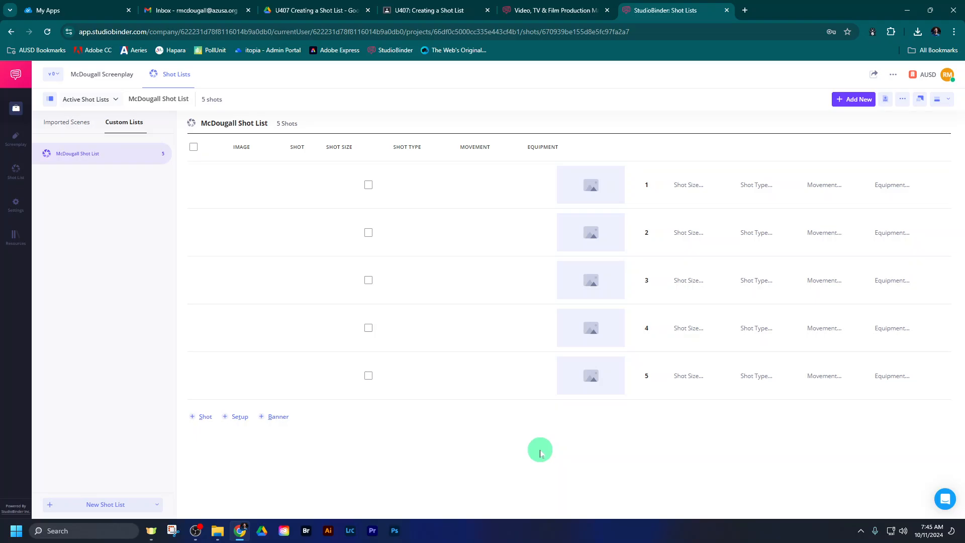
- Switch to the U407 assignment in Google Classroom, view the example shot list PDF, and close it
left_click(443, 10)
left_click(570, 363)
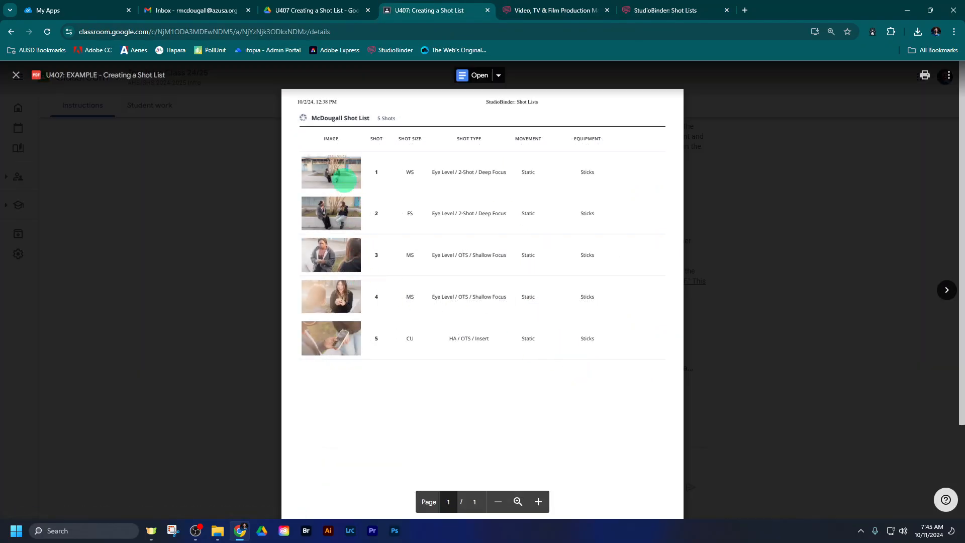
left_click(803, 336)
- Read through instruction 9 of the assignment, highlighting the heading and each required shot in the list
scroll(804, 337, "up", 3)
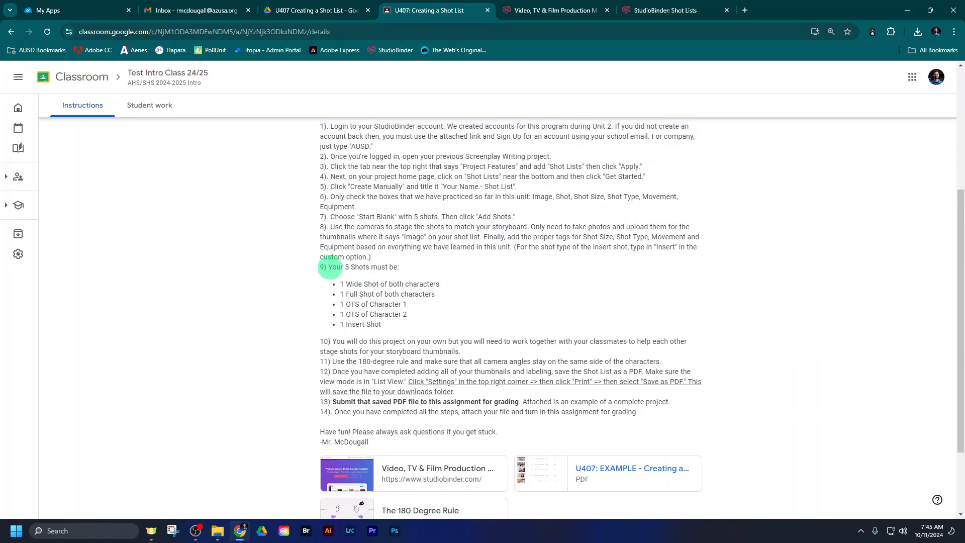
left_click_drag(326, 267, 395, 267)
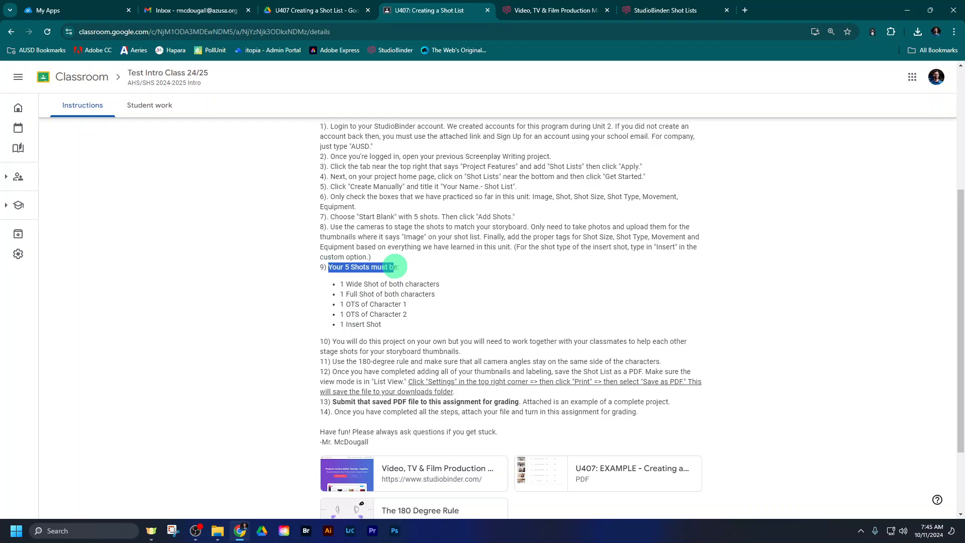
left_click(348, 285)
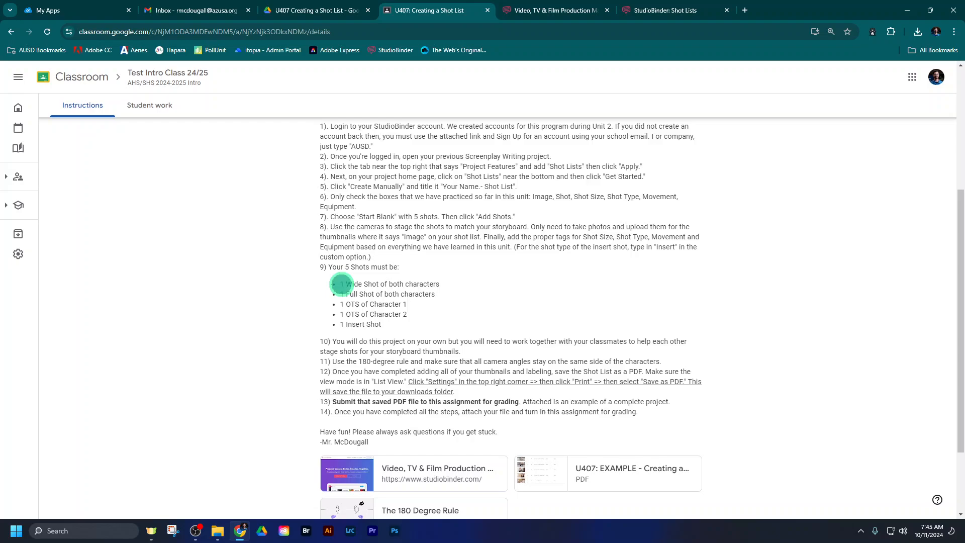
left_click_drag(341, 284, 438, 283)
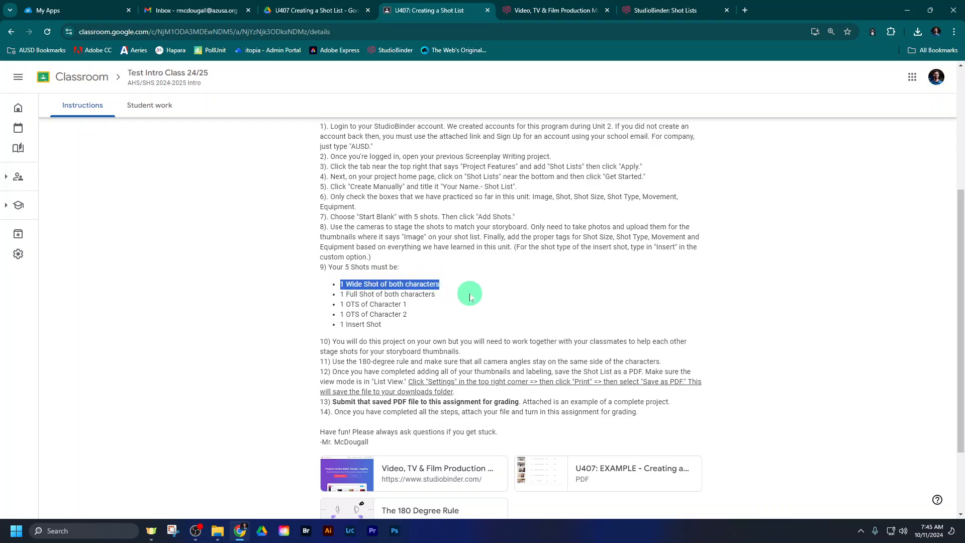
left_click(458, 295)
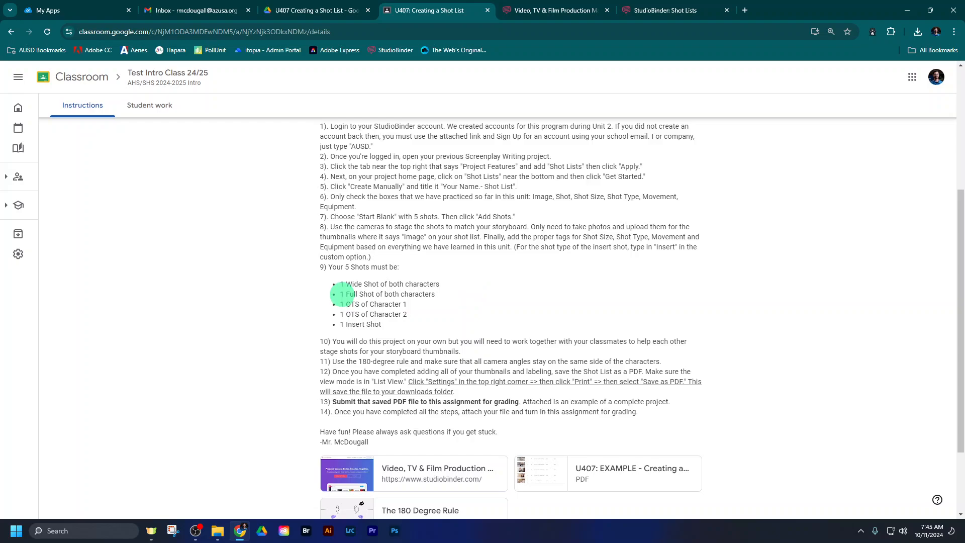
left_click(340, 295)
left_click_drag(340, 295, 440, 299)
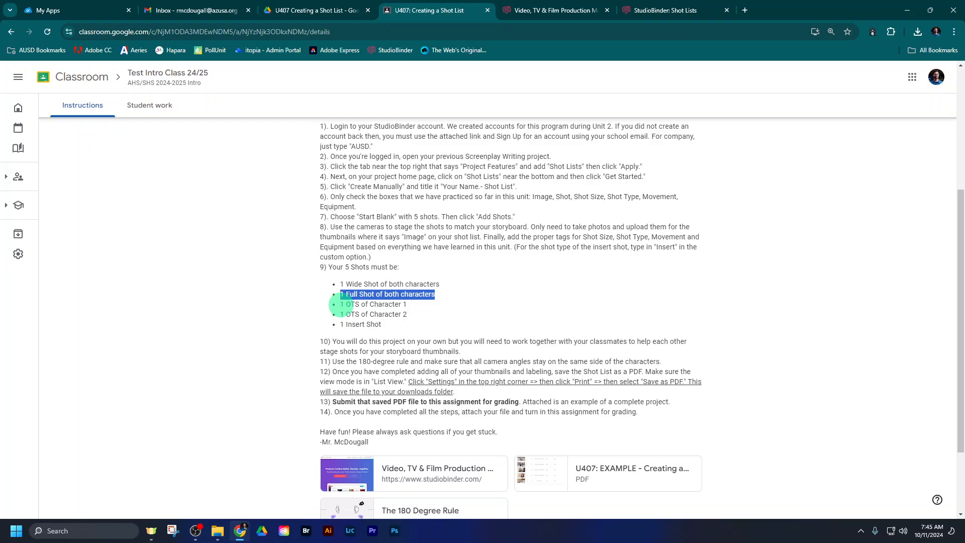
left_click_drag(340, 304, 450, 308)
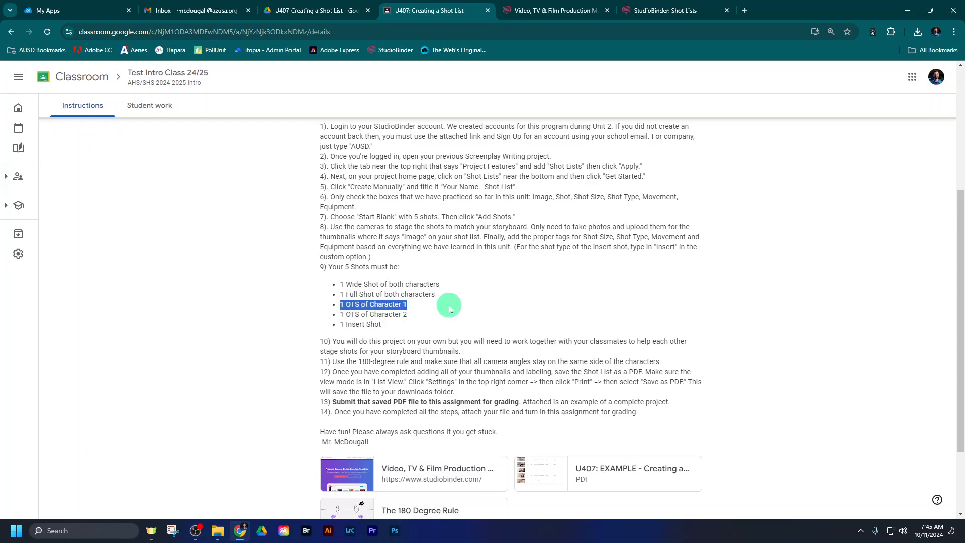
left_click_drag(340, 315, 452, 316)
left_click(452, 316)
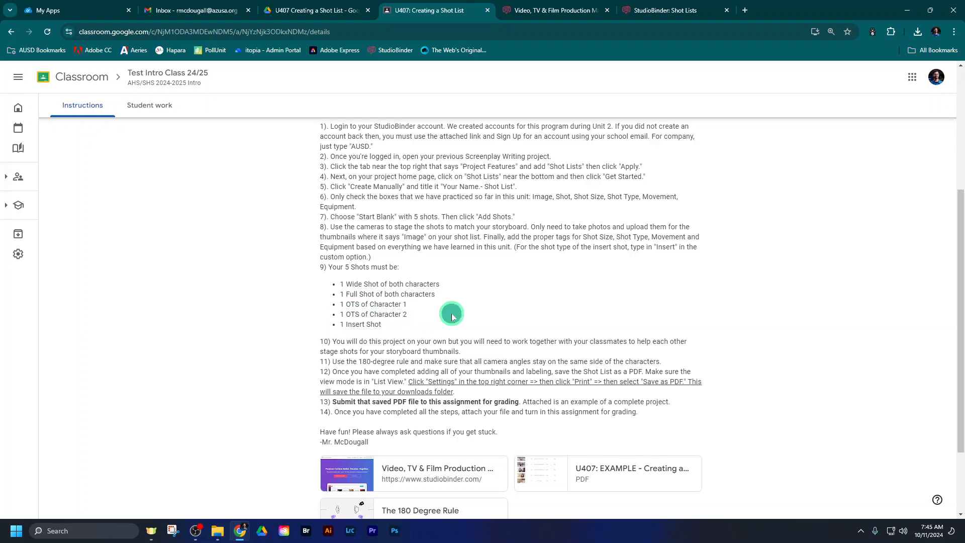
left_click_drag(341, 324, 445, 326)
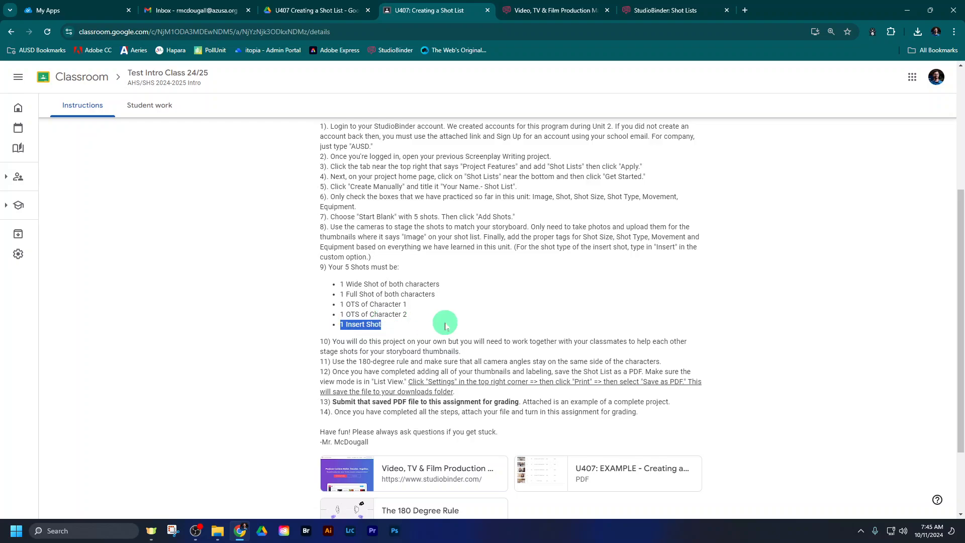
left_click(446, 326)
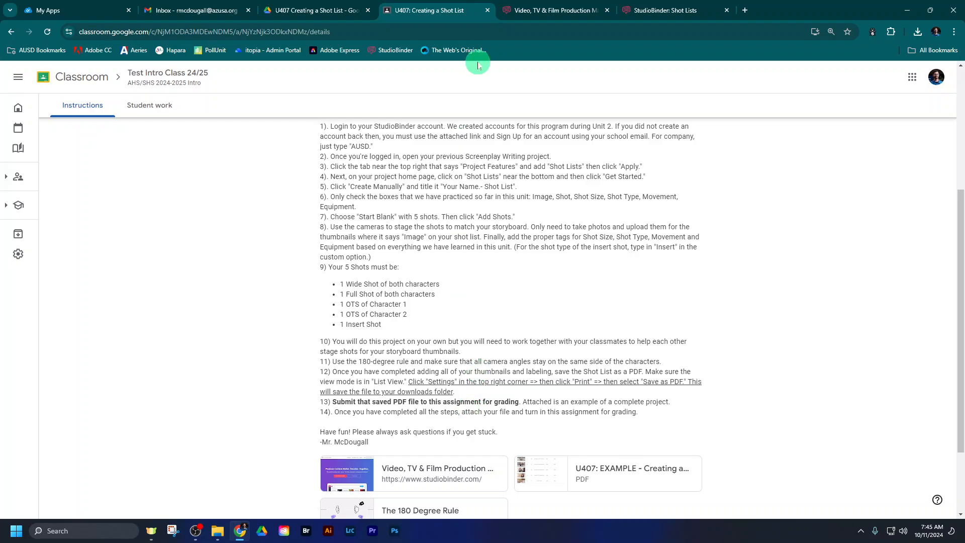
- Reopen the example shot list PDF to compare its five shots, close it, and look over the assignment instructions again
left_click(588, 469)
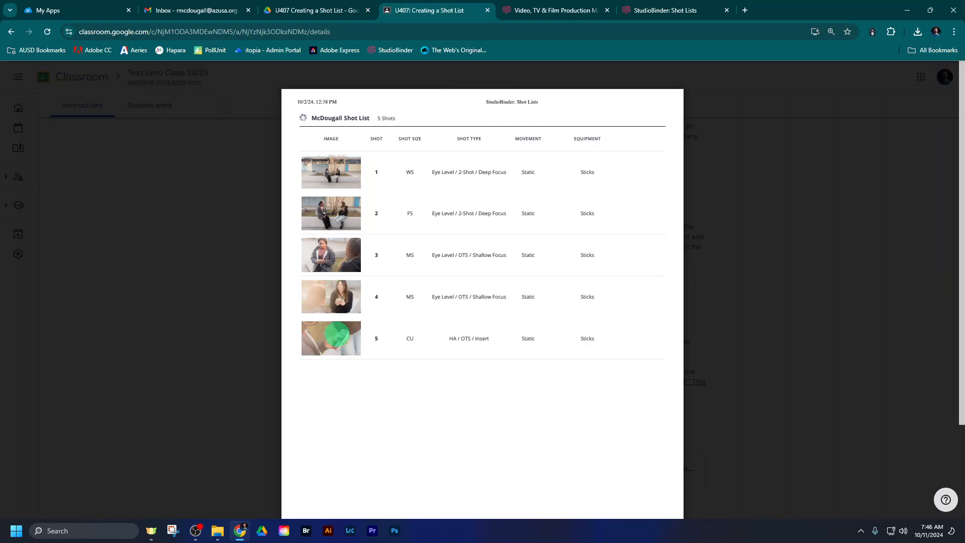
left_click(221, 331)
scroll(222, 333, "down", 3)
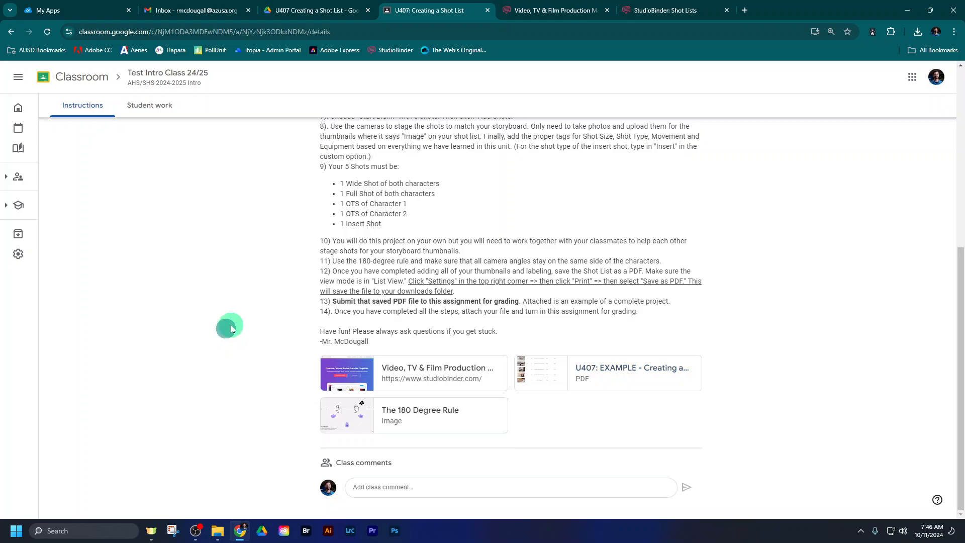
scroll(229, 330, "up", 6)
scroll(232, 327, "up", 1)
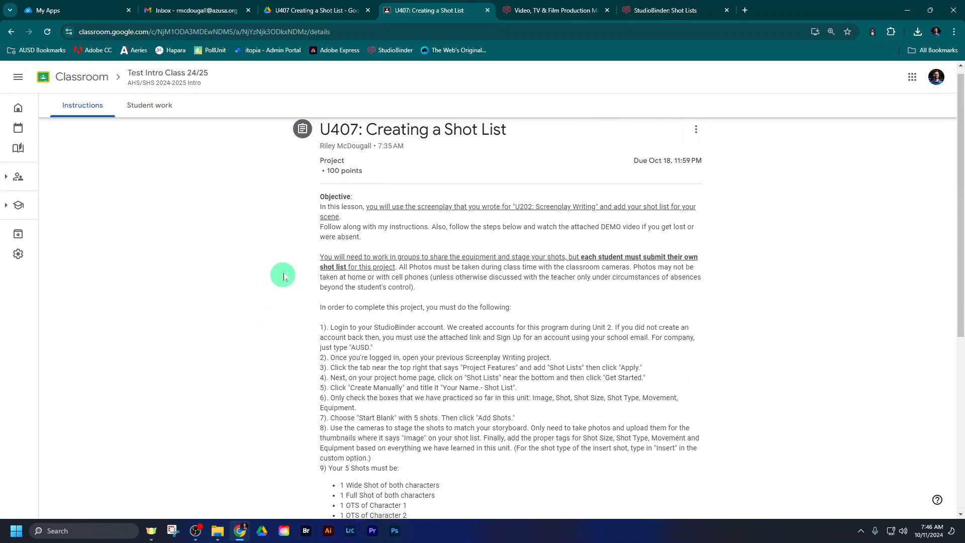
- Close the spare StudioBinder home page and switch from the assignment to the shot list in StudioBinder
left_click(607, 11)
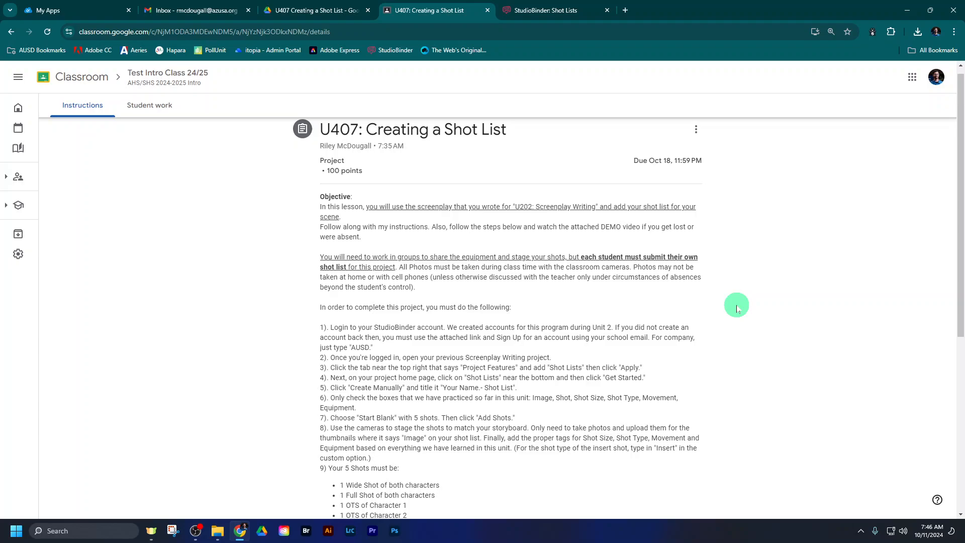
scroll(737, 308, "up", 1)
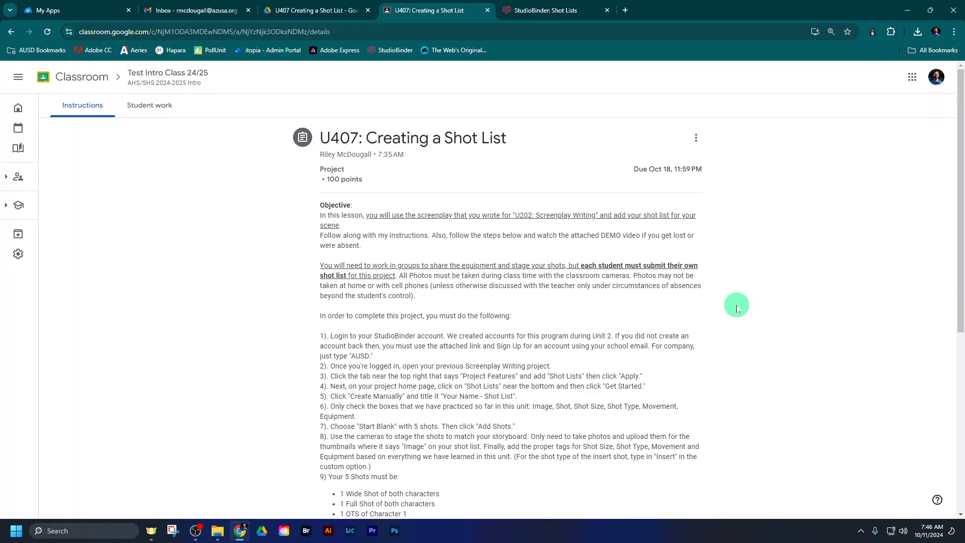
left_click(553, 10)
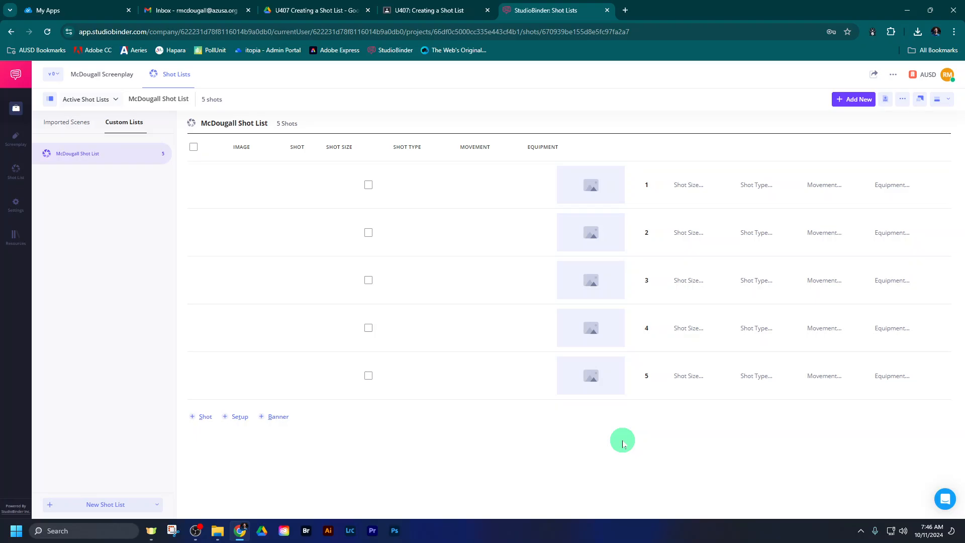
- Switch to the U407 assignment, open the example shot list PDF enlarged, and examine the images and tags of its five shots
left_click(436, 10)
scroll(628, 362, "down", 10)
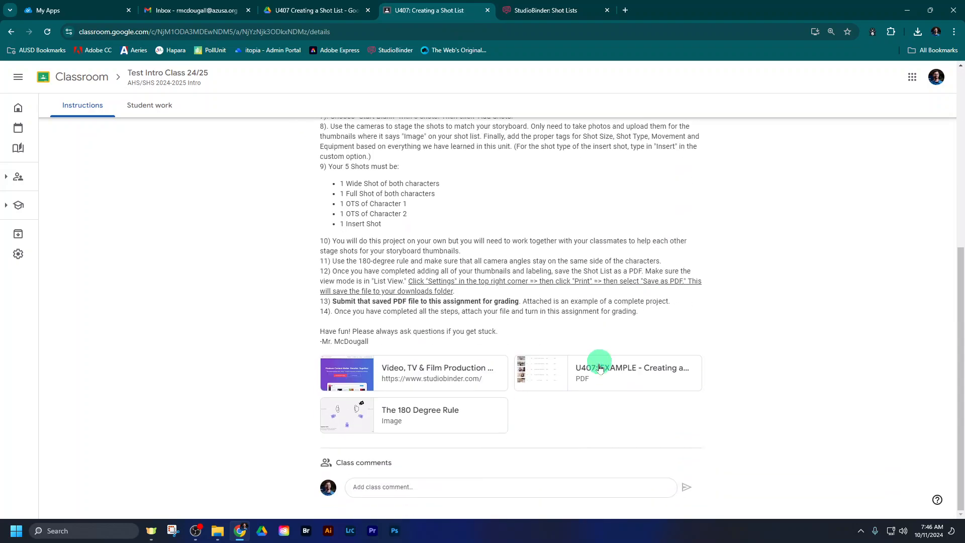
left_click(599, 368)
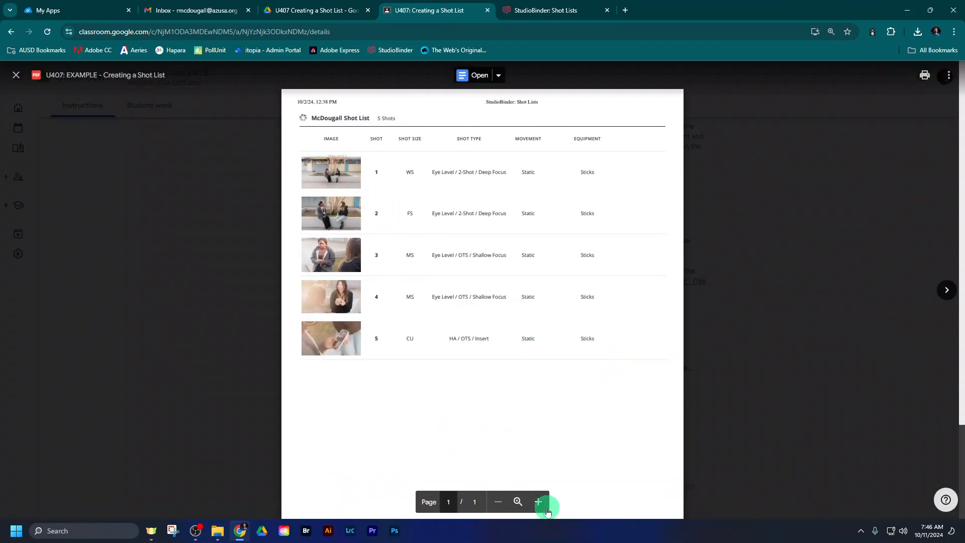
left_click(546, 507)
left_click(547, 507)
left_click(547, 507)
left_click_drag(402, 345, 454, 424)
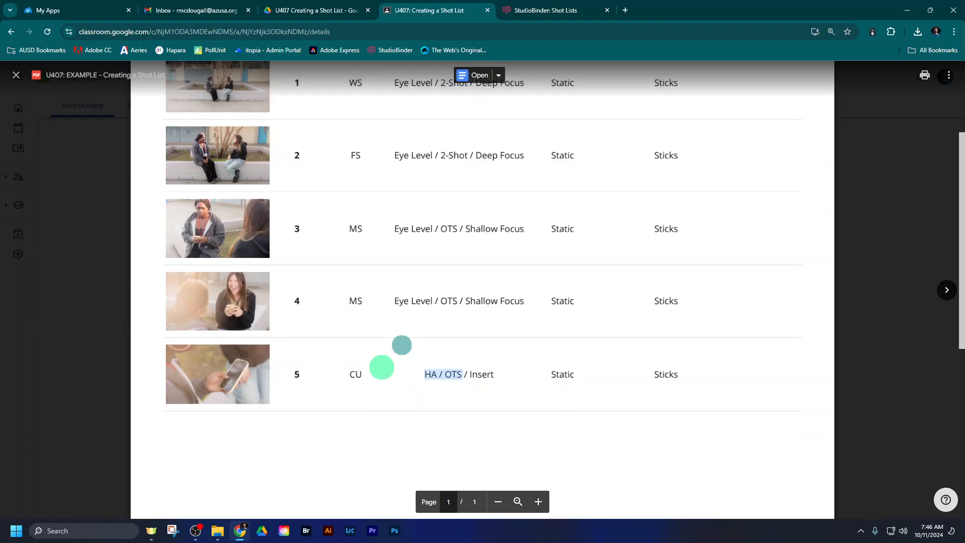
scroll(382, 368, "up", 3)
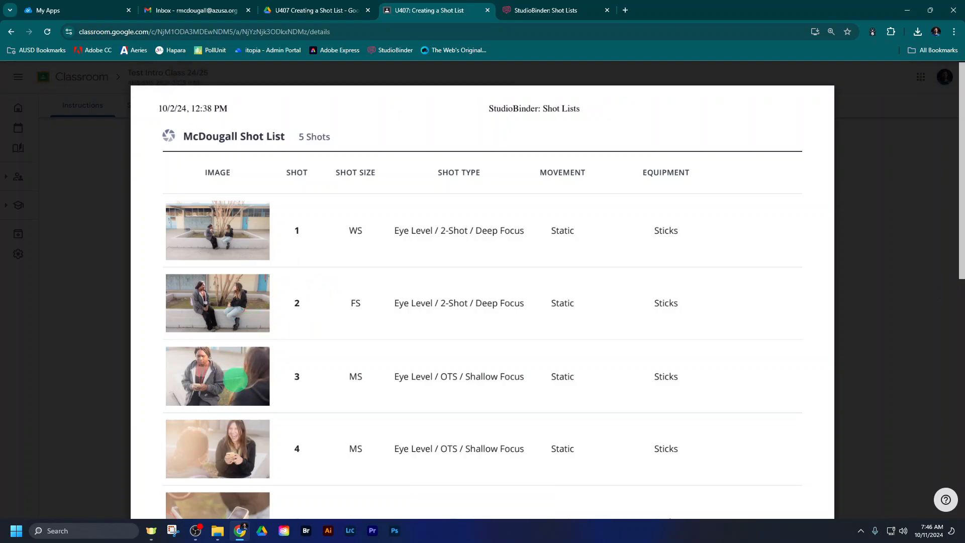
scroll(276, 369, "down", 1)
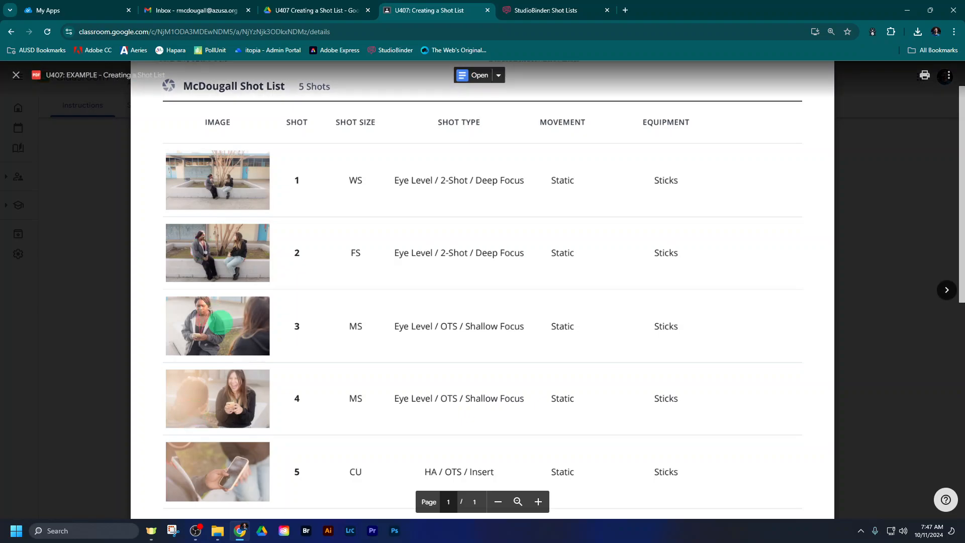
- Switch to the StudioBinder shot list and upload AUSD Shot List Storyboard-6 from the U407 Creating a Shot List folder as shot 1's image
left_click(542, 10)
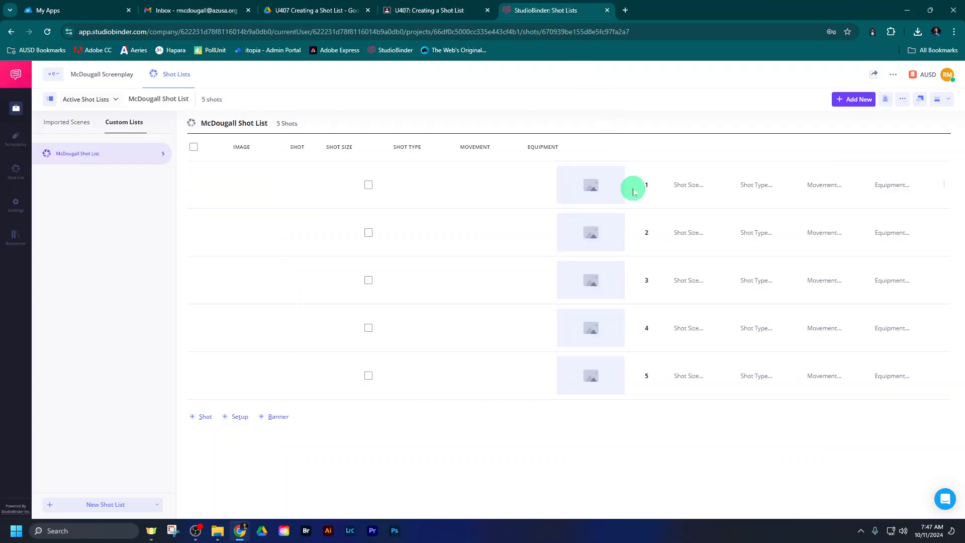
mouse_move(613, 181)
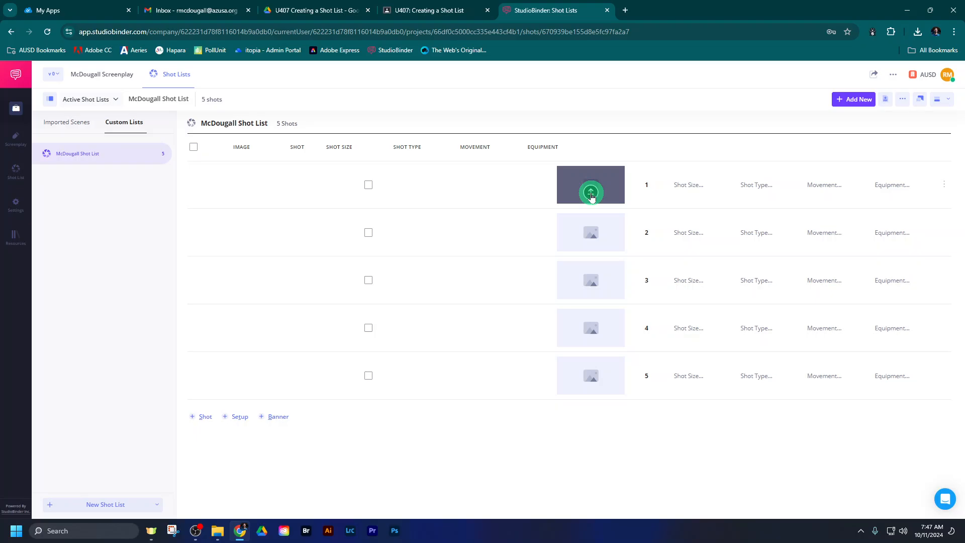
left_click(591, 193)
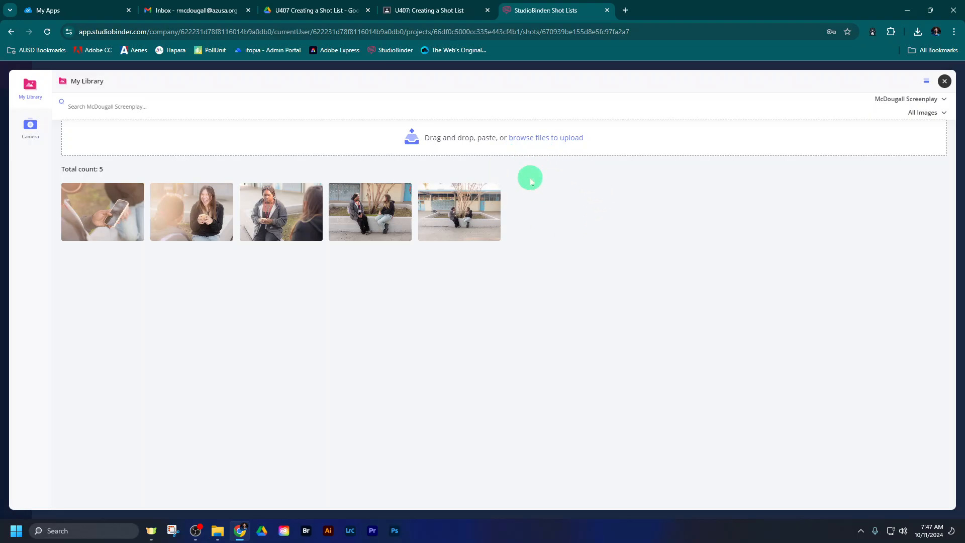
left_click(217, 535)
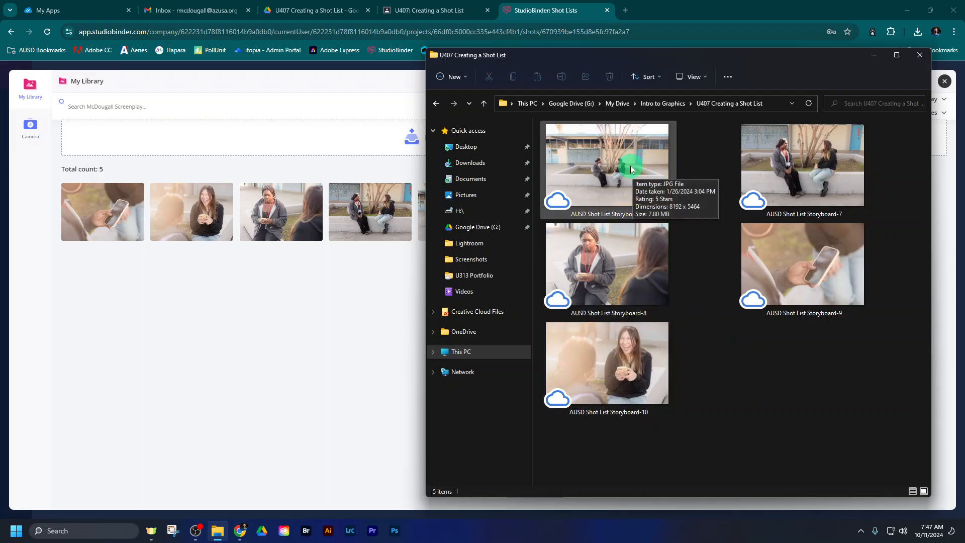
left_click_drag(638, 177, 353, 343)
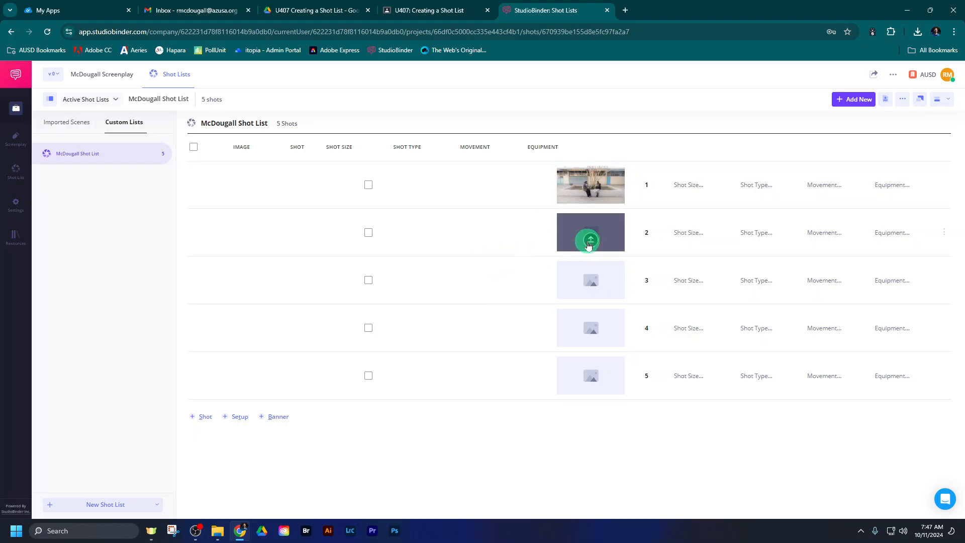
- Upload AUSD Shot List Storyboard-7 from the File Explorer folder as the image for shot 2
left_click(591, 241)
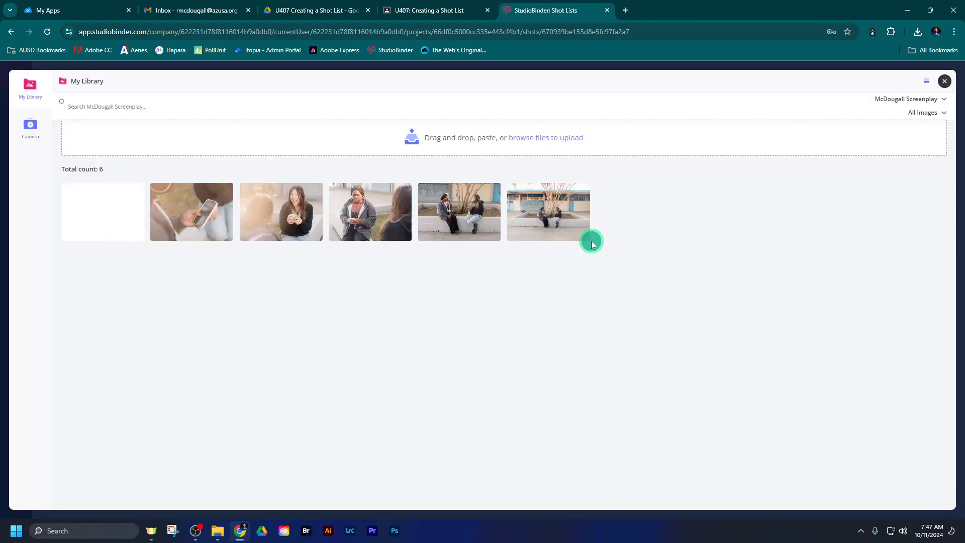
left_click(218, 531)
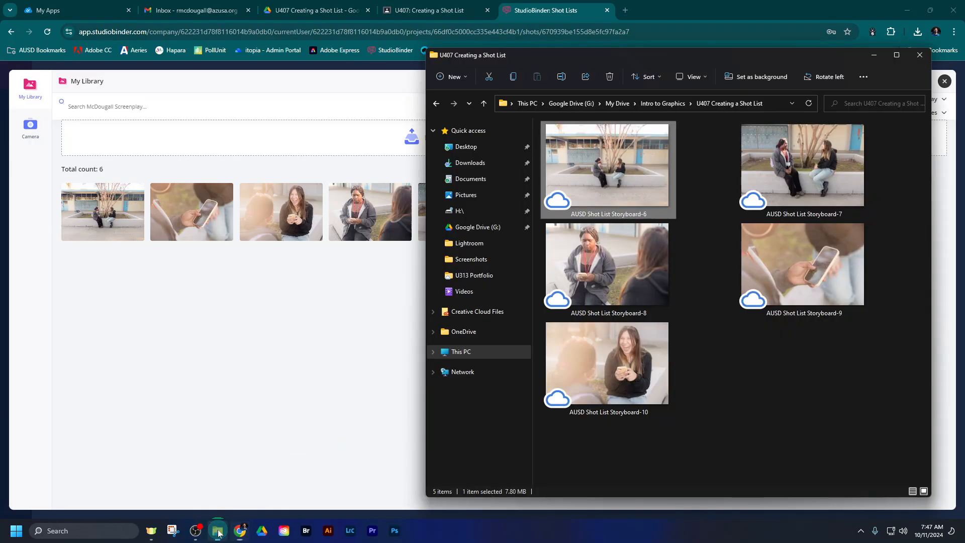
left_click(798, 168)
left_click_drag(798, 168, 350, 324)
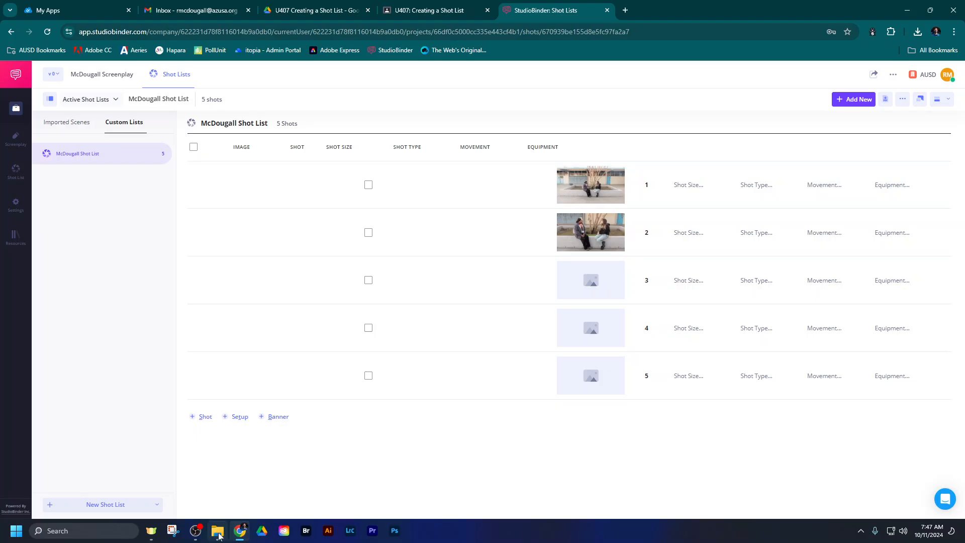
- Upload AUSD Shot List Storyboard-8 from the File Explorer folder as the image for shot 3
left_click(588, 286)
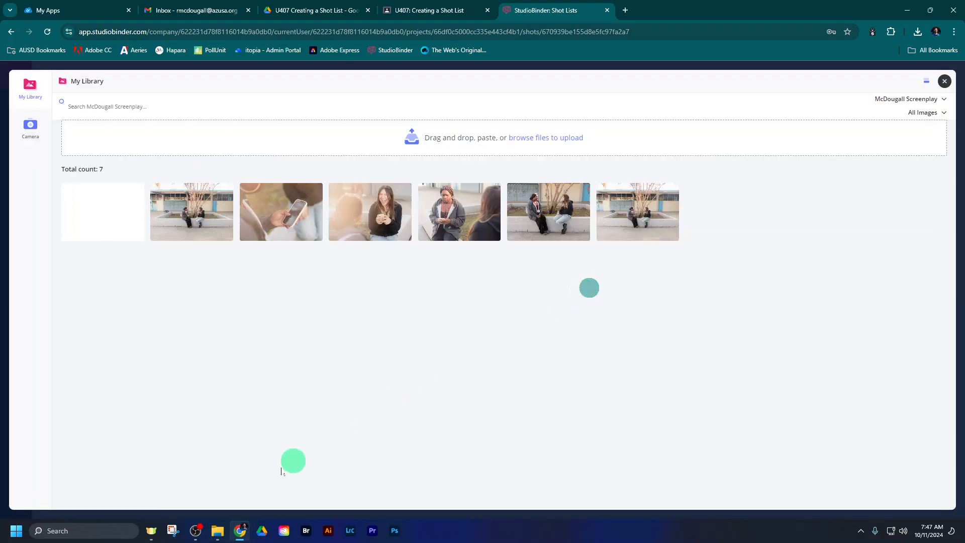
left_click(217, 531)
left_click(604, 297)
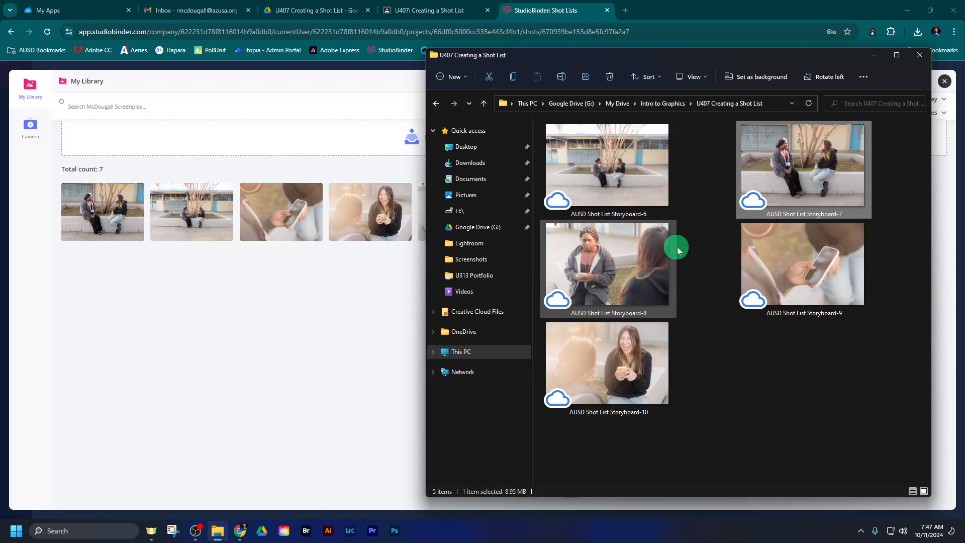
left_click_drag(629, 265, 357, 329)
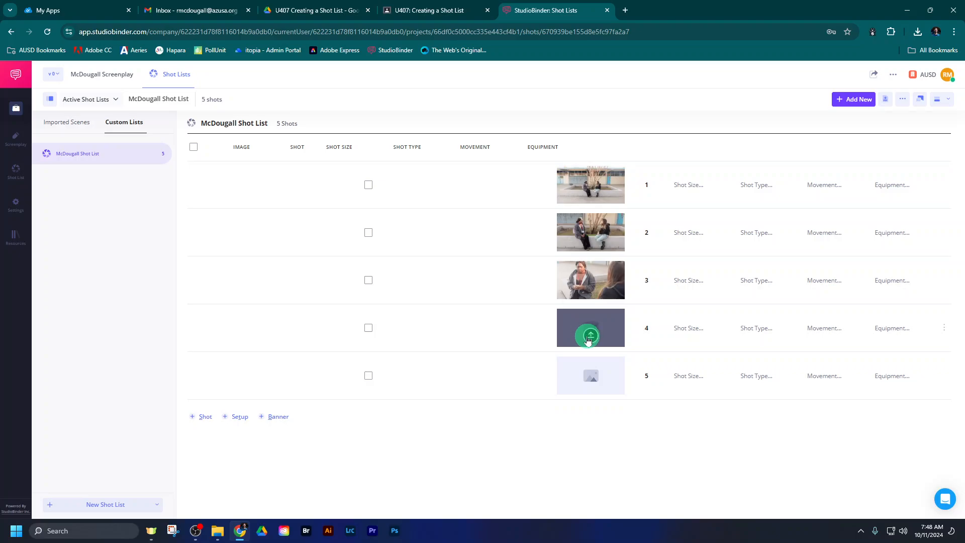
- Upload AUSD Shot List Storyboard-10 from the File Explorer folder as the image for shot 4
left_click(588, 340)
left_click(217, 530)
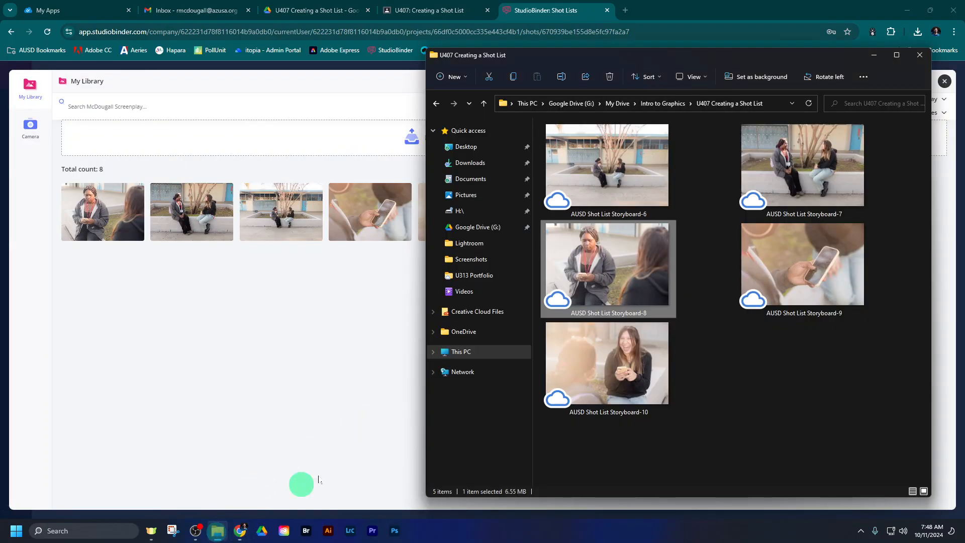
left_click_drag(610, 358, 345, 376)
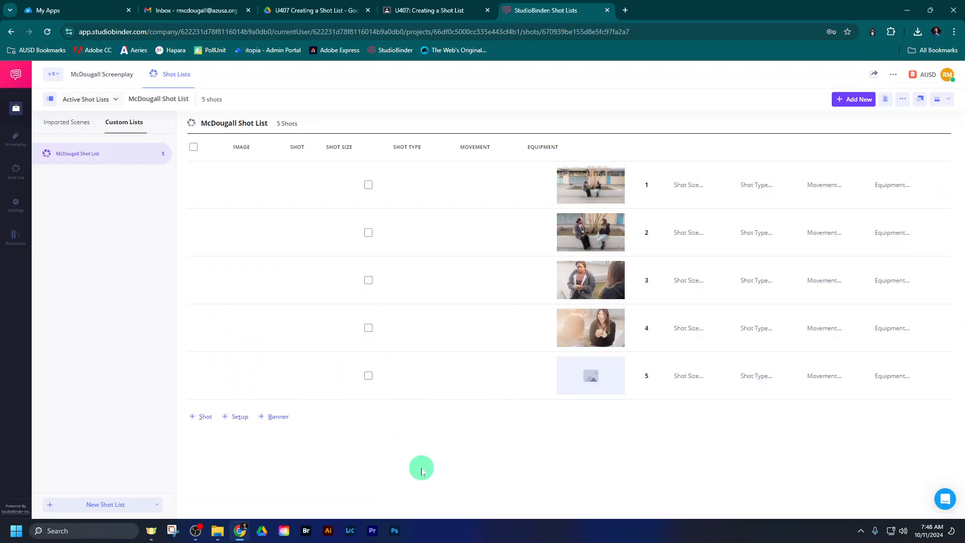
- Upload AUSD Shot List Storyboard-9, the phone close-up, from the File Explorer folder as the image for shot 5
left_click(593, 385)
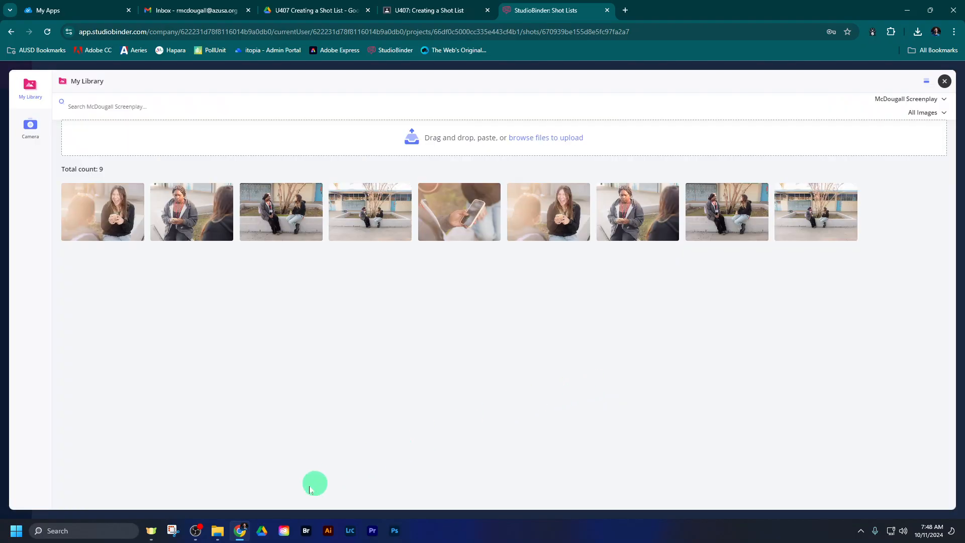
left_click(217, 530)
left_click(718, 422)
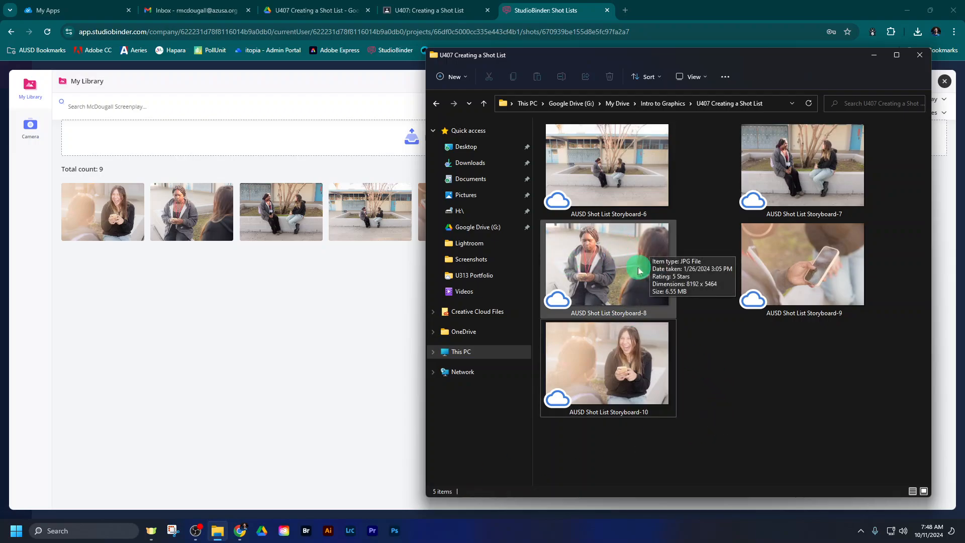
left_click_drag(818, 260, 359, 364)
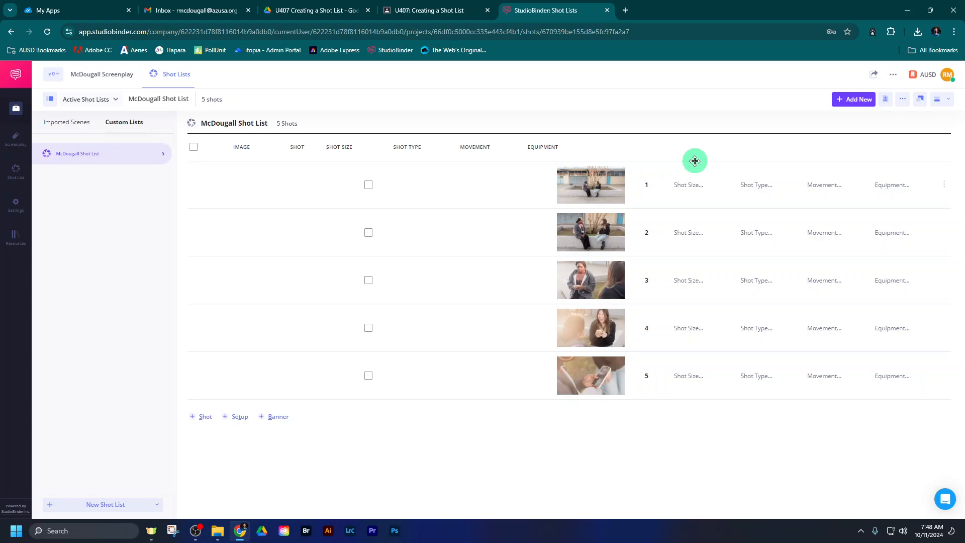
- Set the shot size of shot 1 to Wide Shot and of shot 2 to Full Shot
left_click(688, 186)
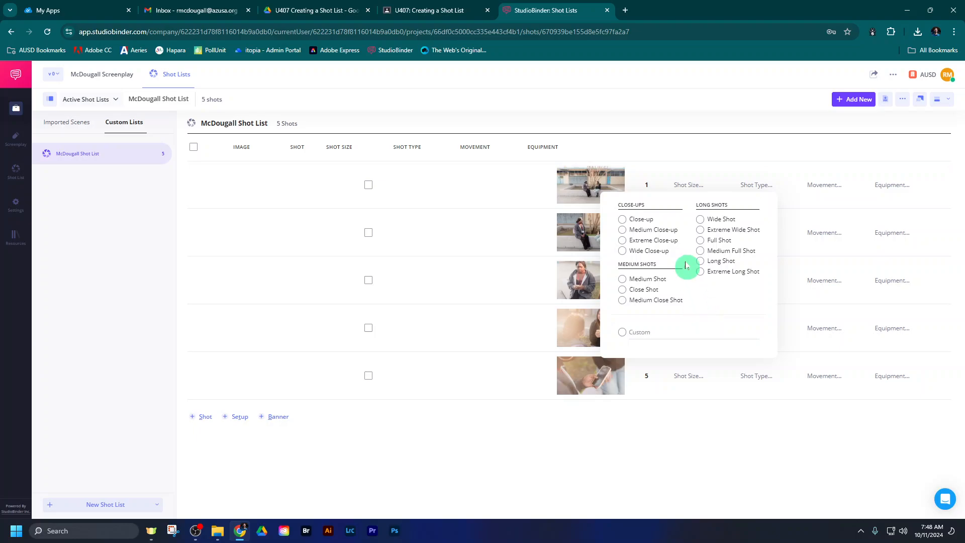
left_click(701, 219)
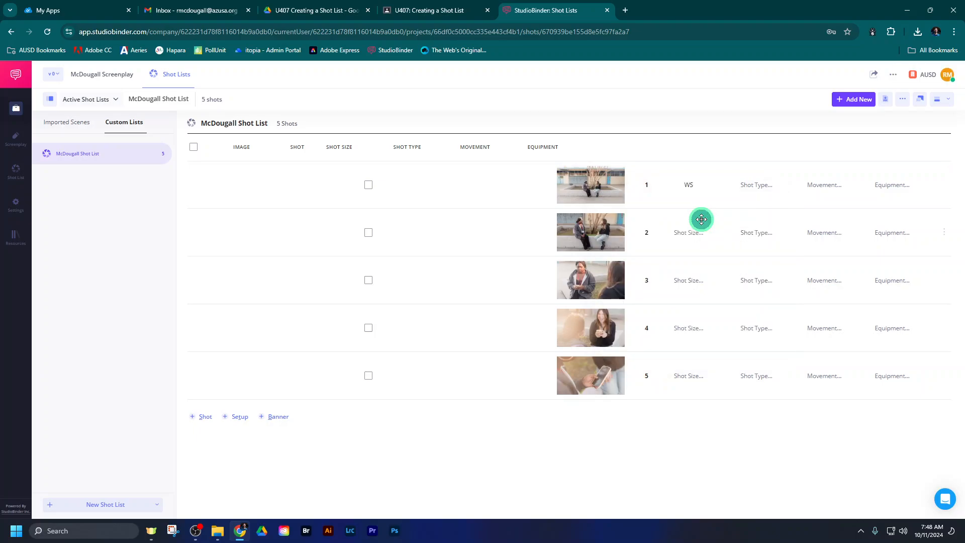
left_click(689, 234)
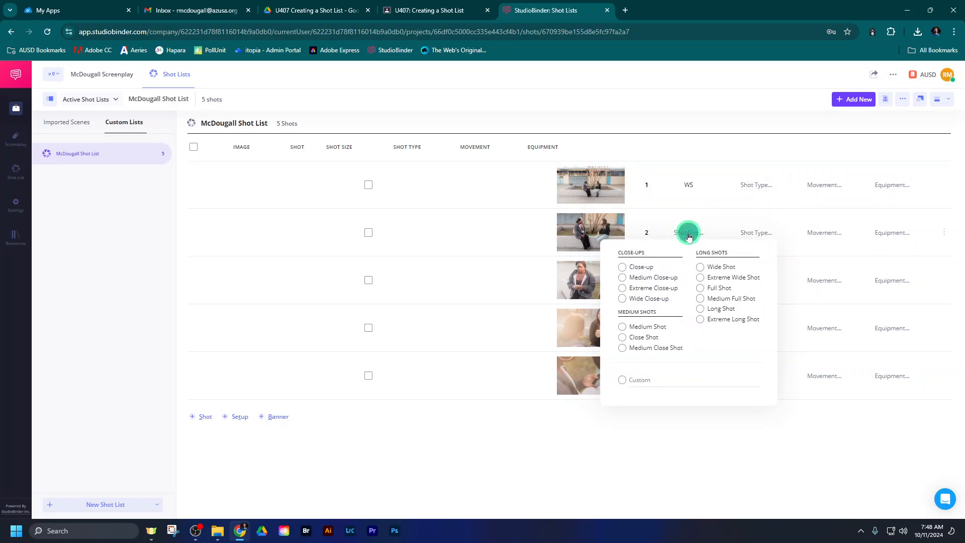
left_click(698, 289)
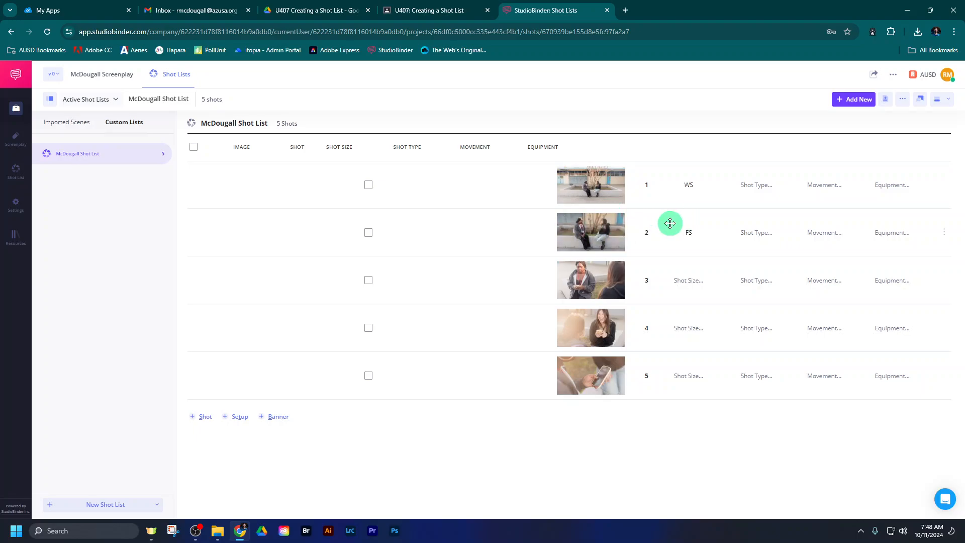
- Set the shot size of shots 3 and 4 to Medium Shot
left_click(691, 282)
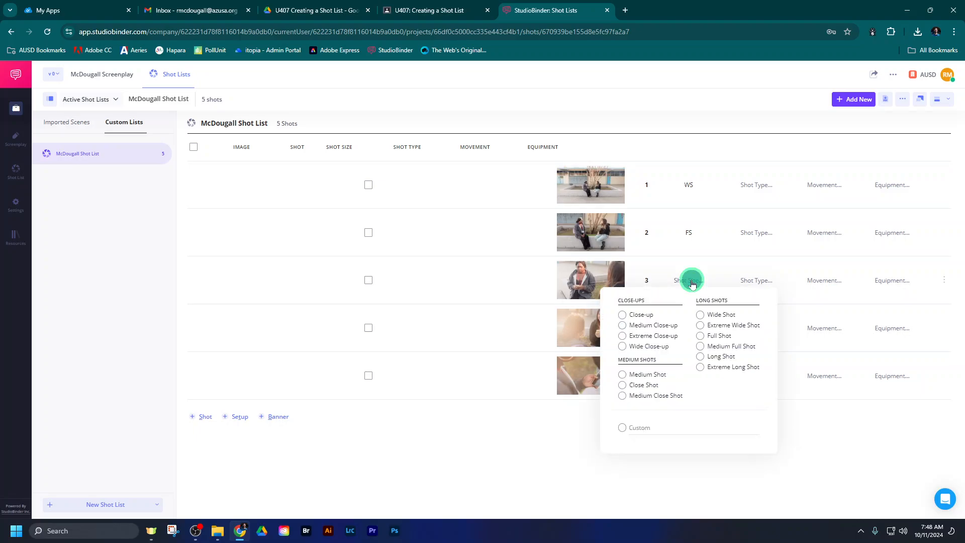
left_click(822, 465)
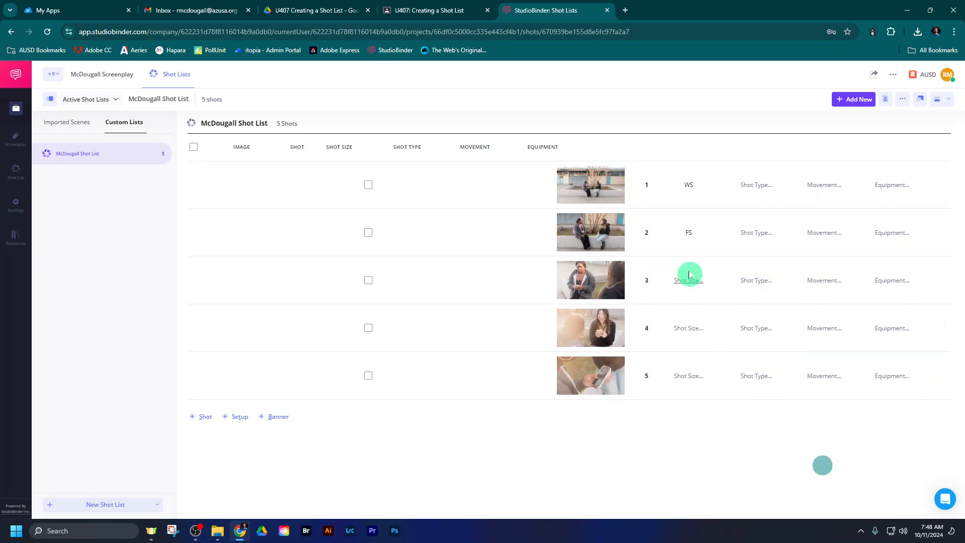
left_click(692, 282)
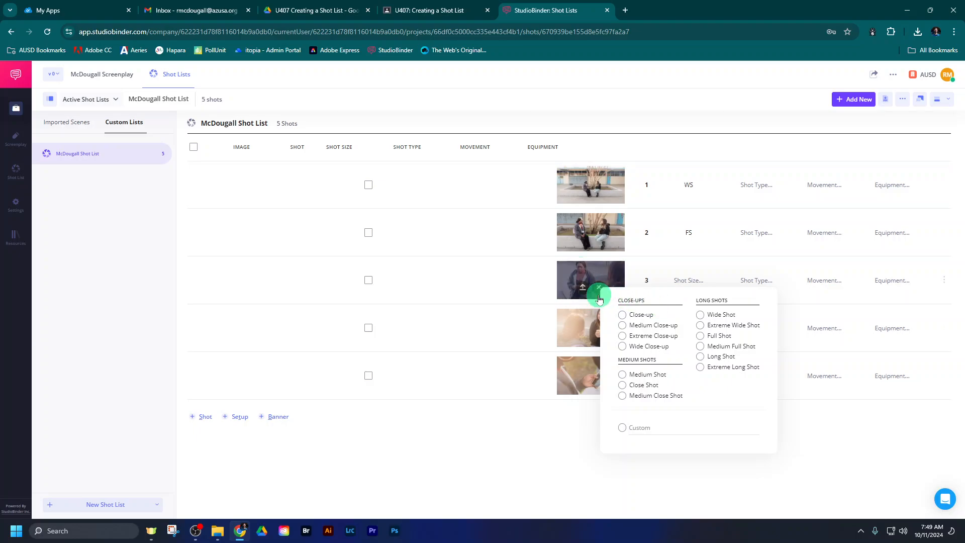
left_click(622, 375)
left_click(687, 327)
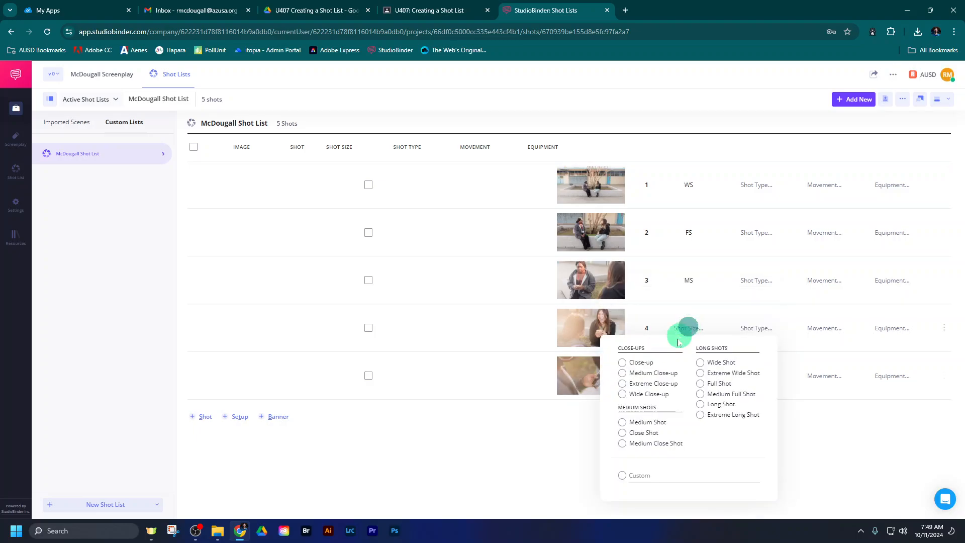
left_click(623, 422)
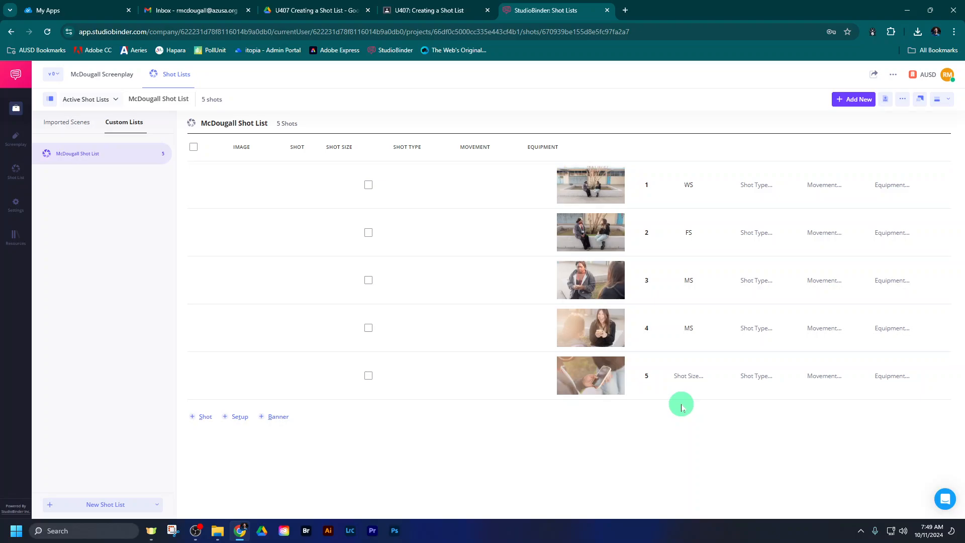
- Set the shot size of shot 5 to Close-up
left_click(687, 378)
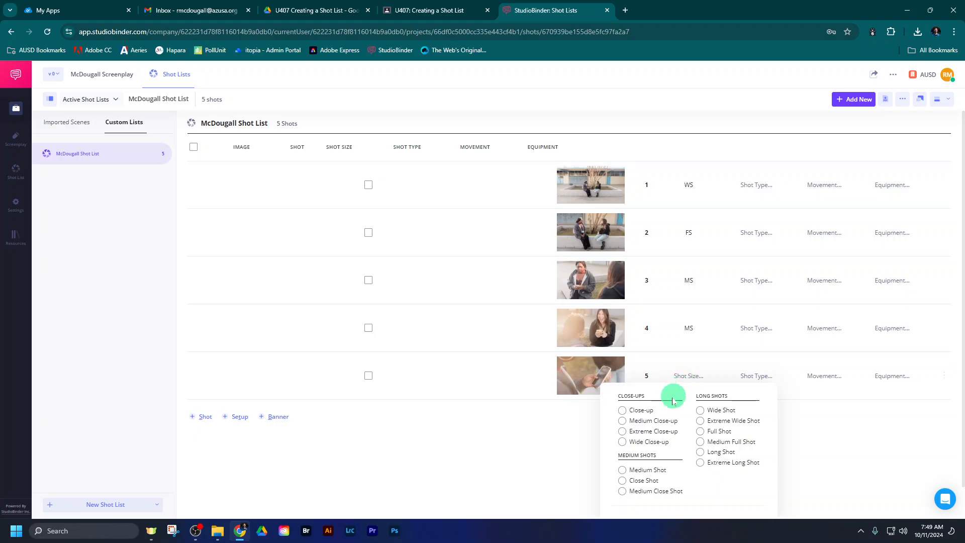
left_click(635, 470)
left_click(622, 409)
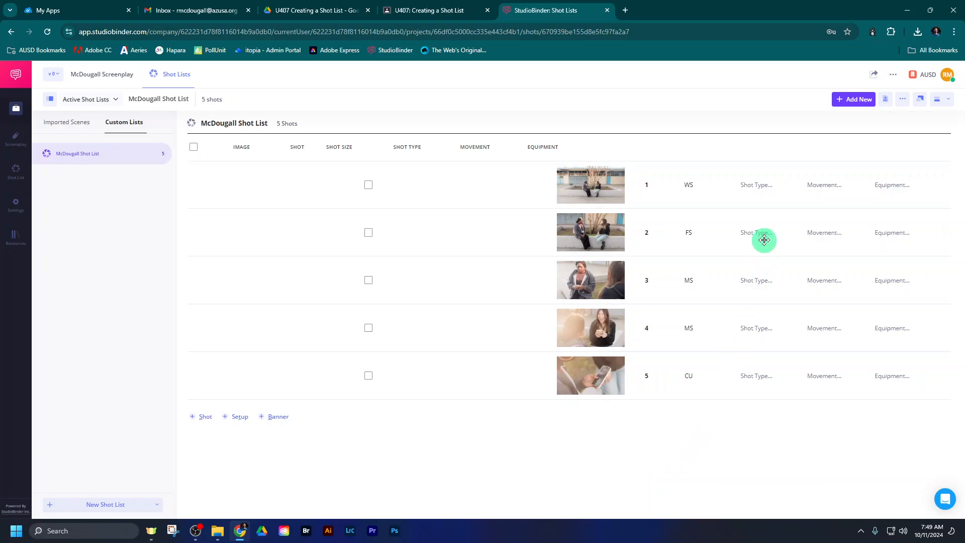
- Set the shot type of shot 1 to Two Shot framing, Eye Level camera height and Deep Focus
left_click(759, 190)
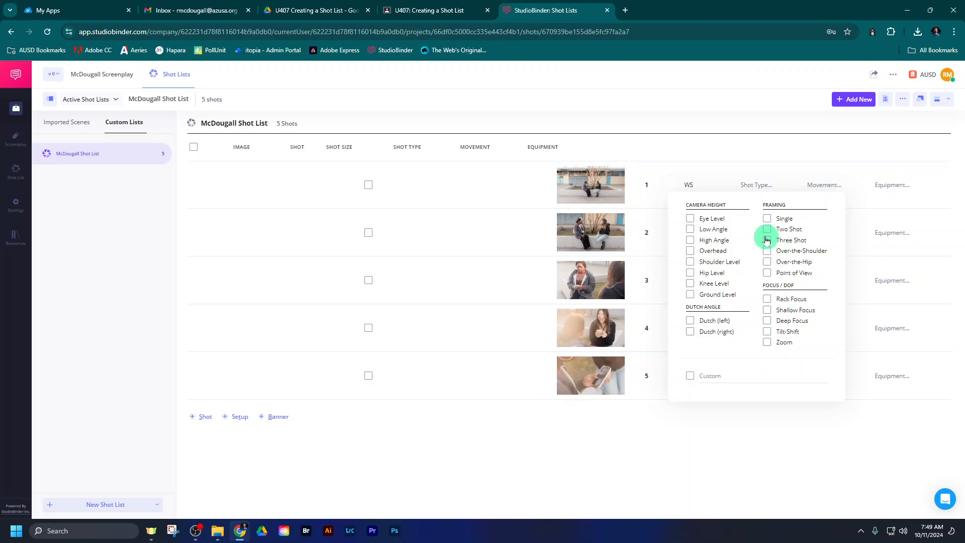
left_click(766, 229)
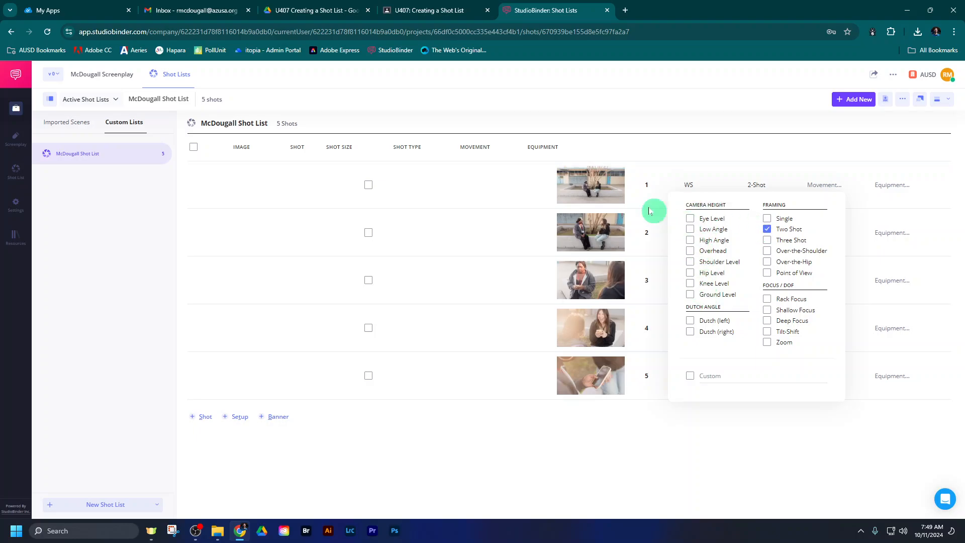
left_click(690, 220)
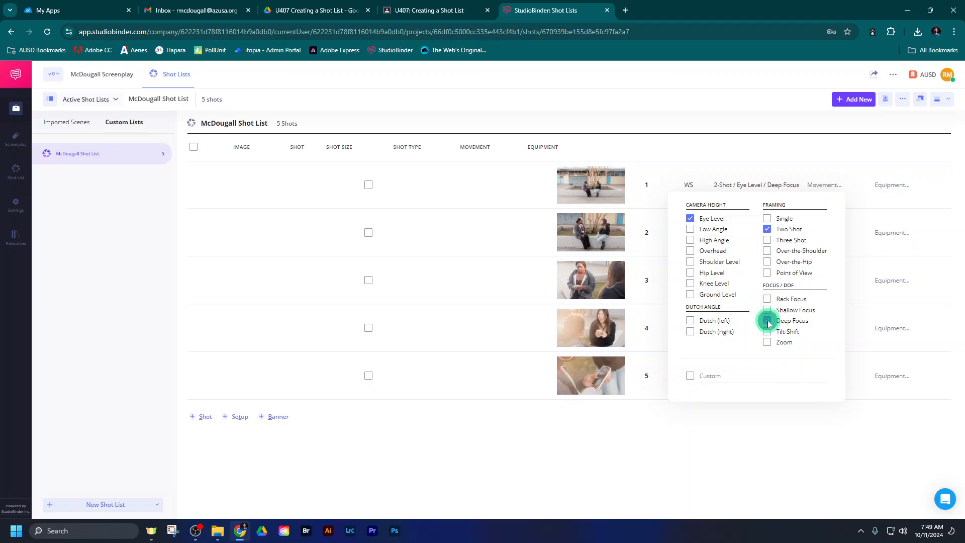
left_click(774, 431)
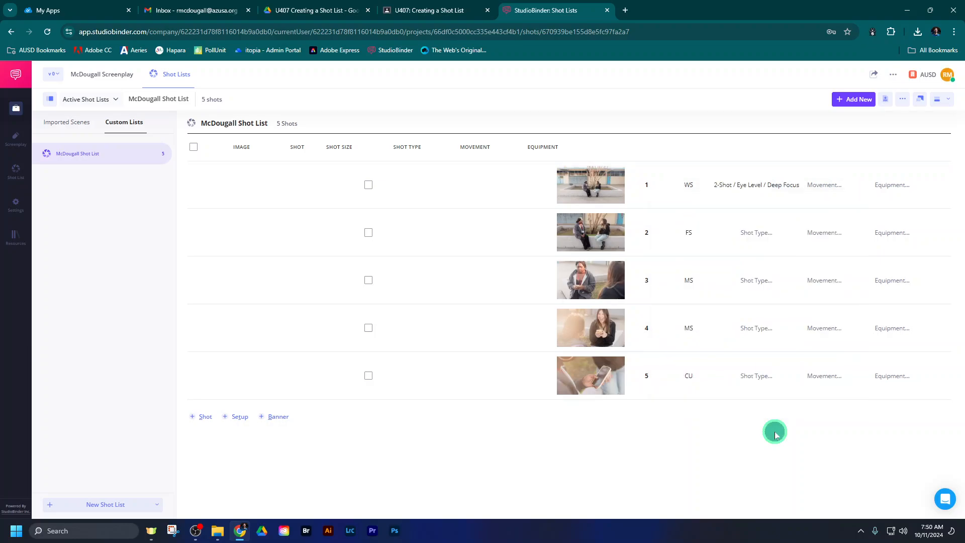
- Set the shot type of shot 2 to Two Shot framing, Eye Level camera height and Deep Focus
left_click(753, 234)
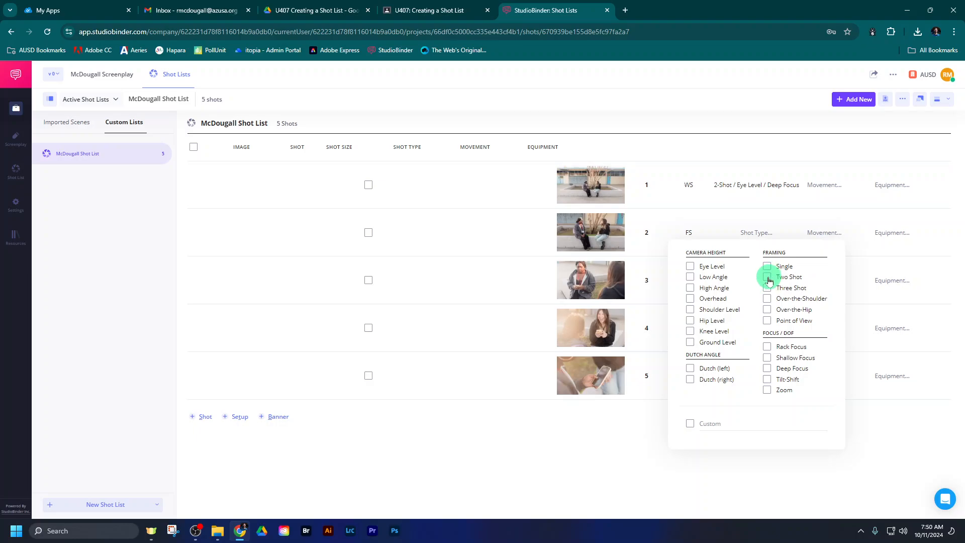
left_click(768, 277)
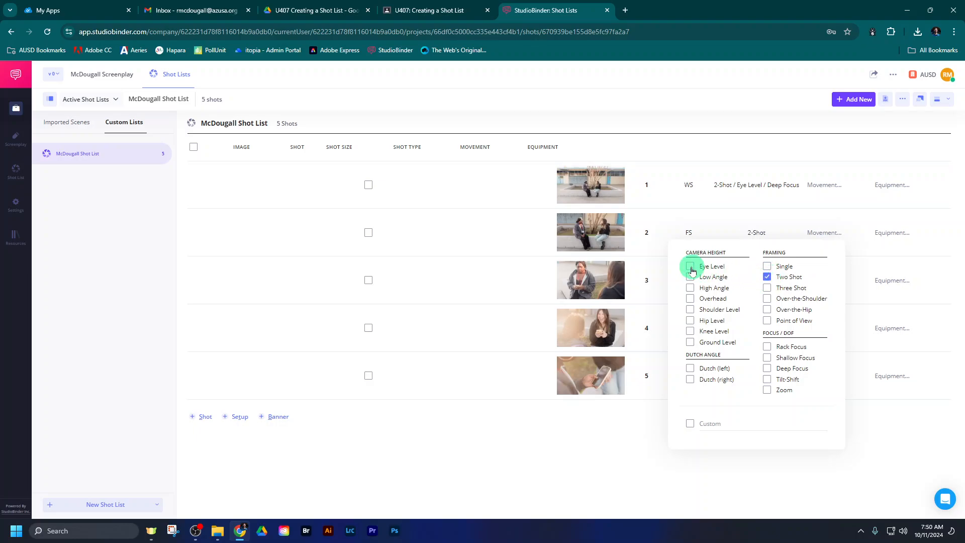
left_click(691, 269)
left_click(767, 370)
left_click(865, 459)
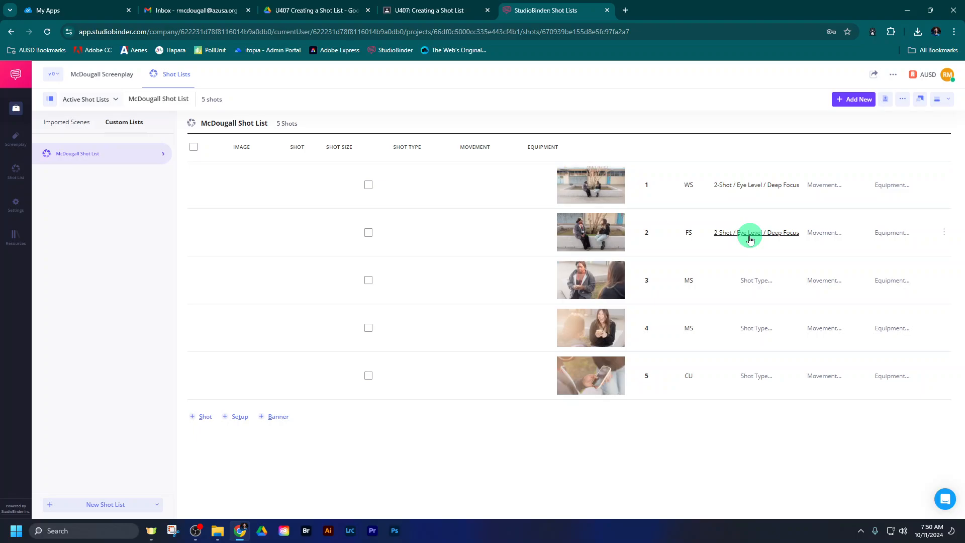
- Set the shot type of shot 3 to Over-the-Shoulder framing, High Angle camera height and Shallow Focus
left_click(758, 282)
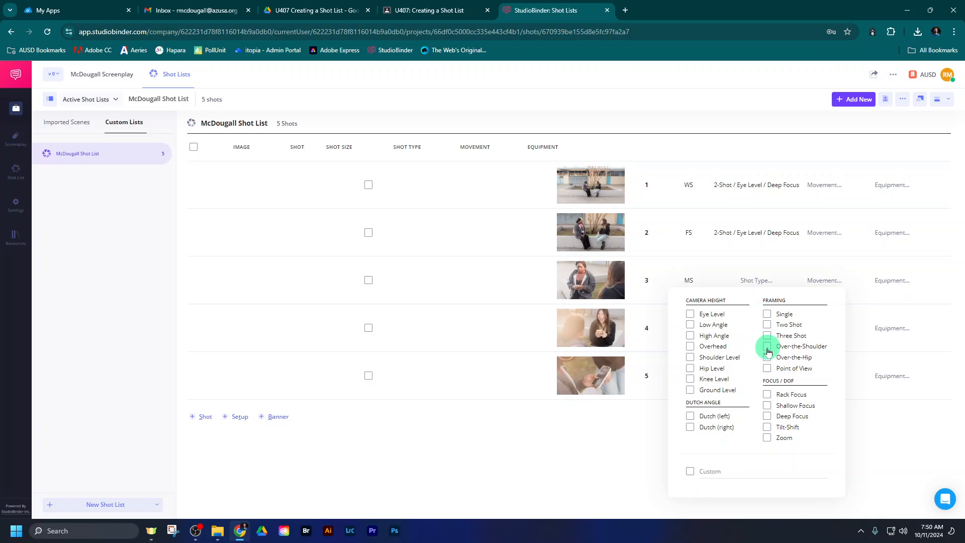
left_click(767, 347)
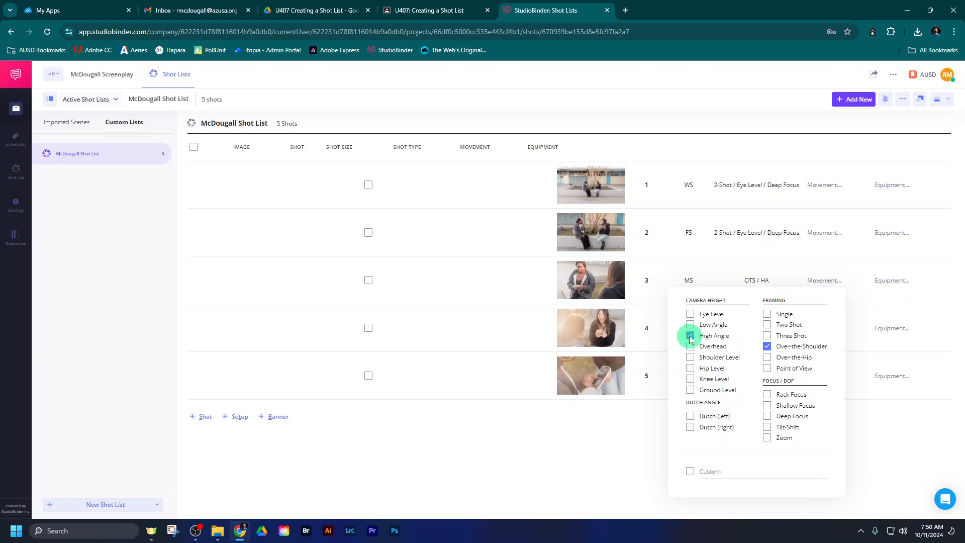
left_click(766, 405)
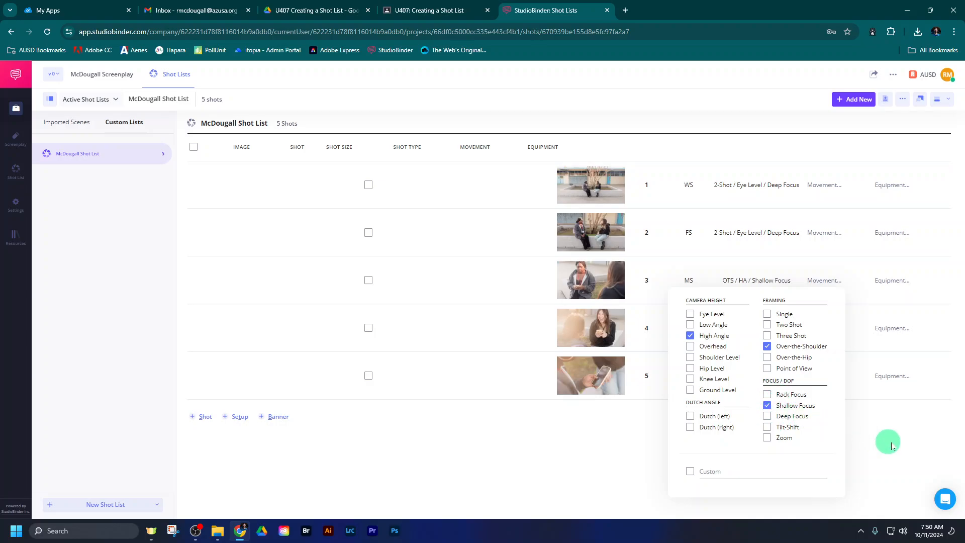
left_click(884, 445)
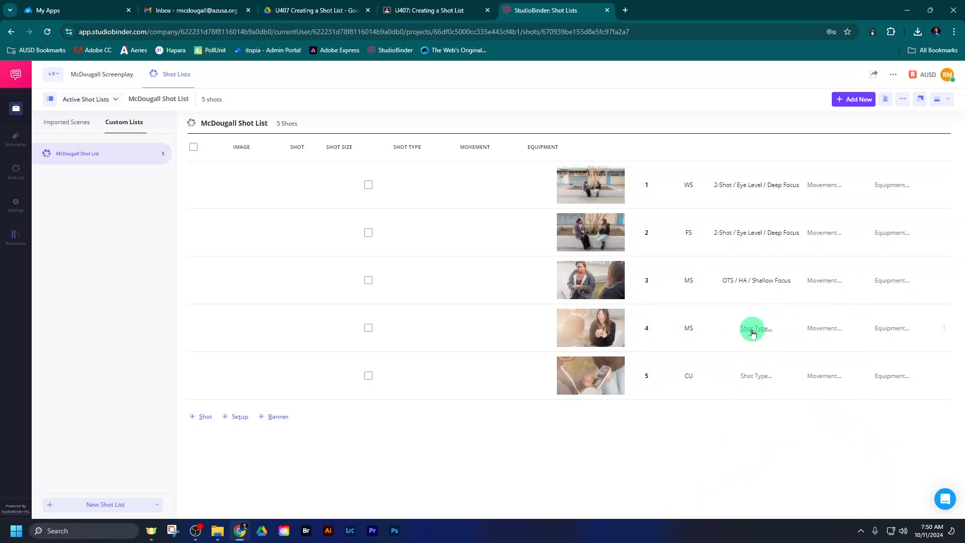
- Set the shot type of shot 4 to Over-the-Shoulder framing, High Angle camera height and Shallow Focus
left_click(752, 332)
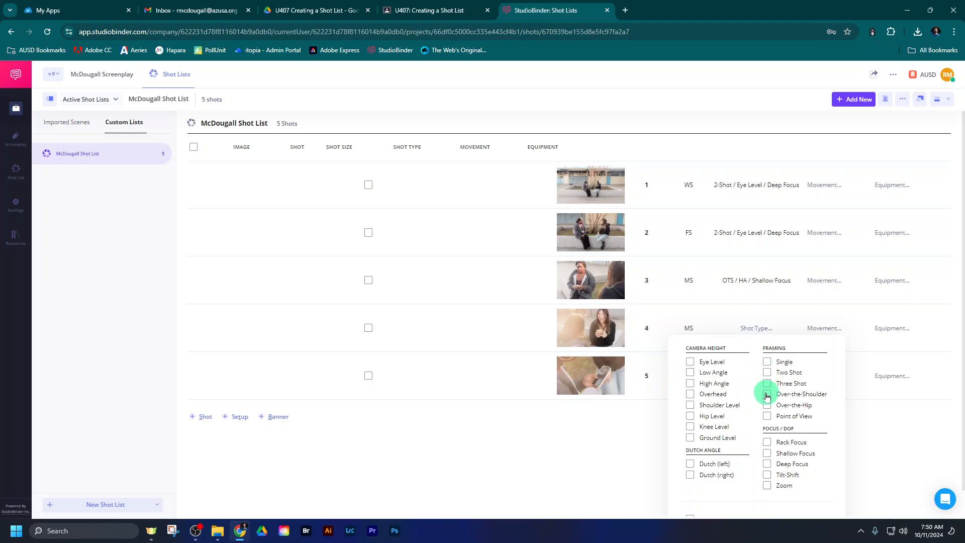
left_click(690, 384)
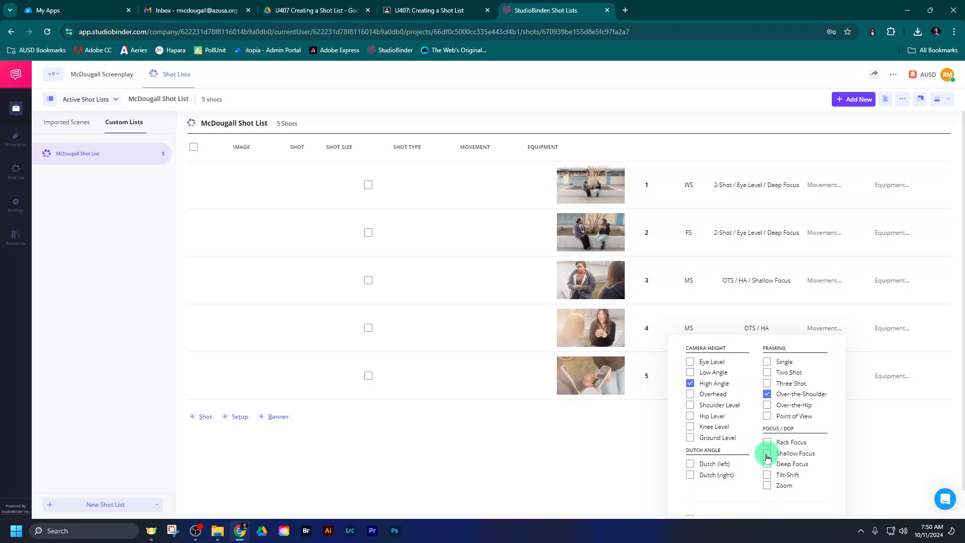
left_click(870, 440)
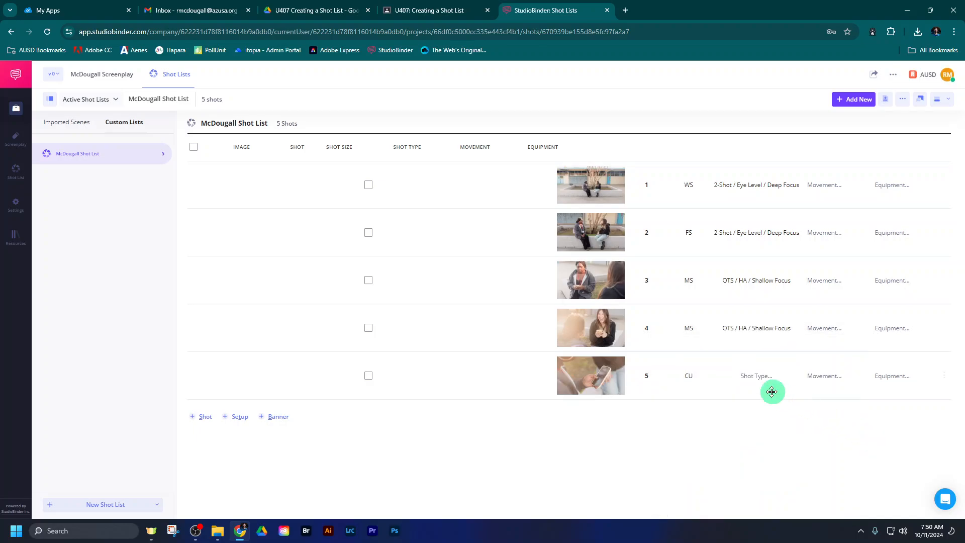
- Give shot 5 the custom shot type Insert, with High Angle camera height and Shallow Focus
left_click(754, 377)
scroll(752, 371, "down", 2)
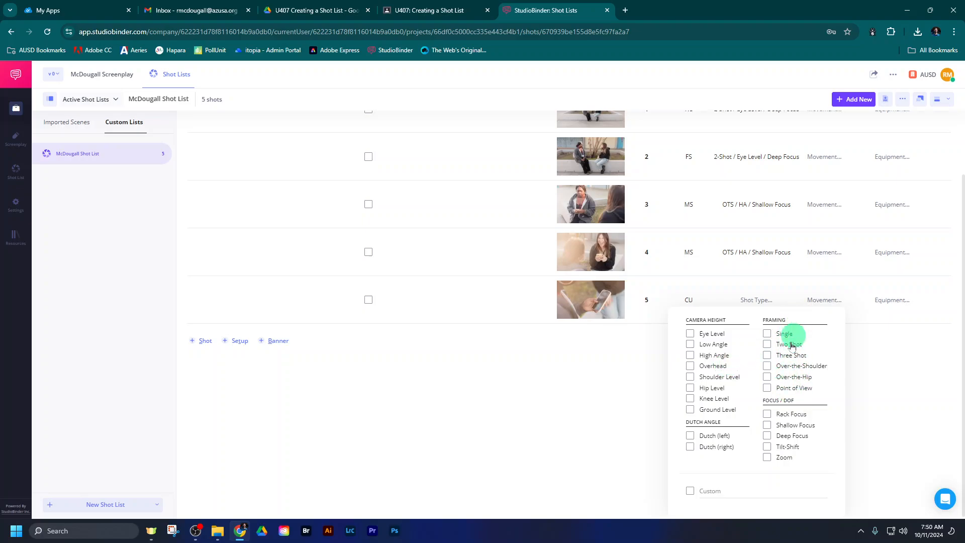
left_click(721, 492)
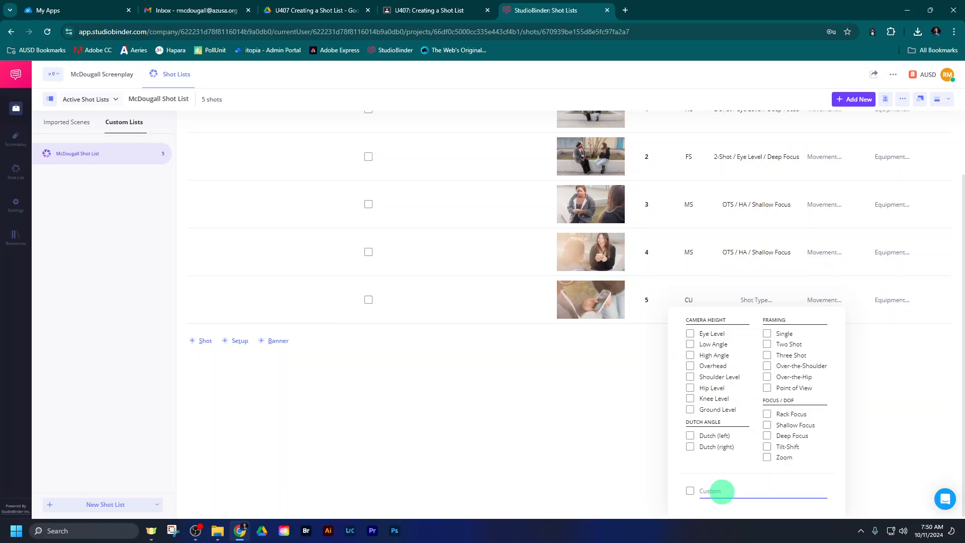
left_click(721, 491)
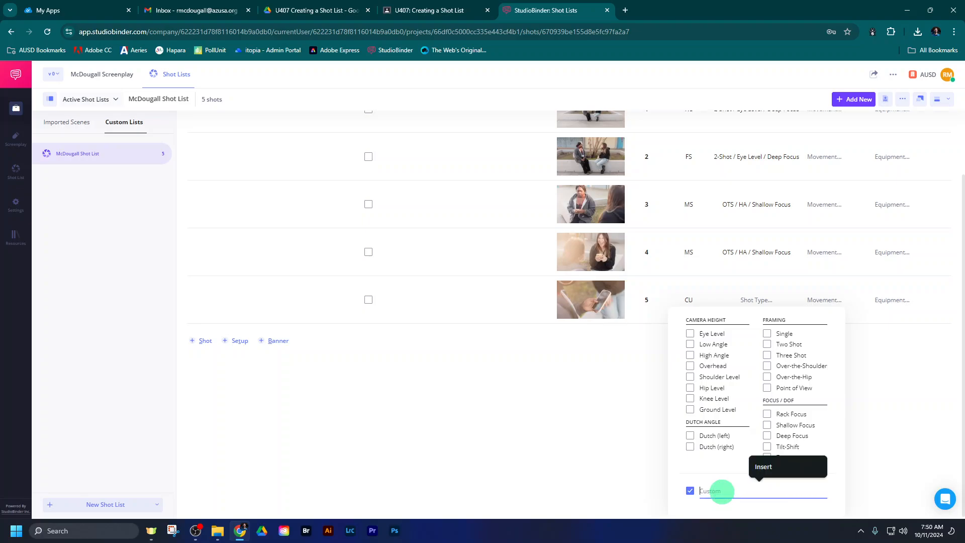
type("Insert")
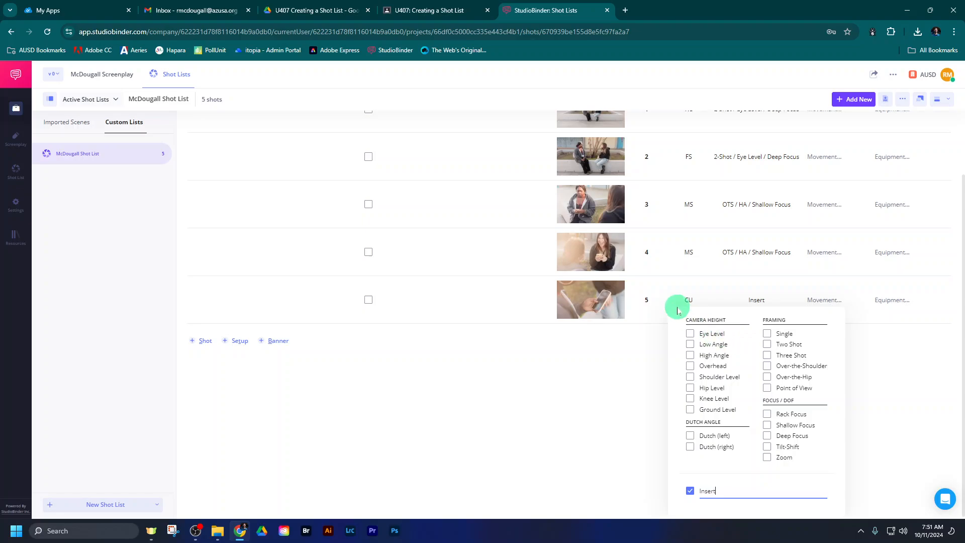
mouse_move(608, 304)
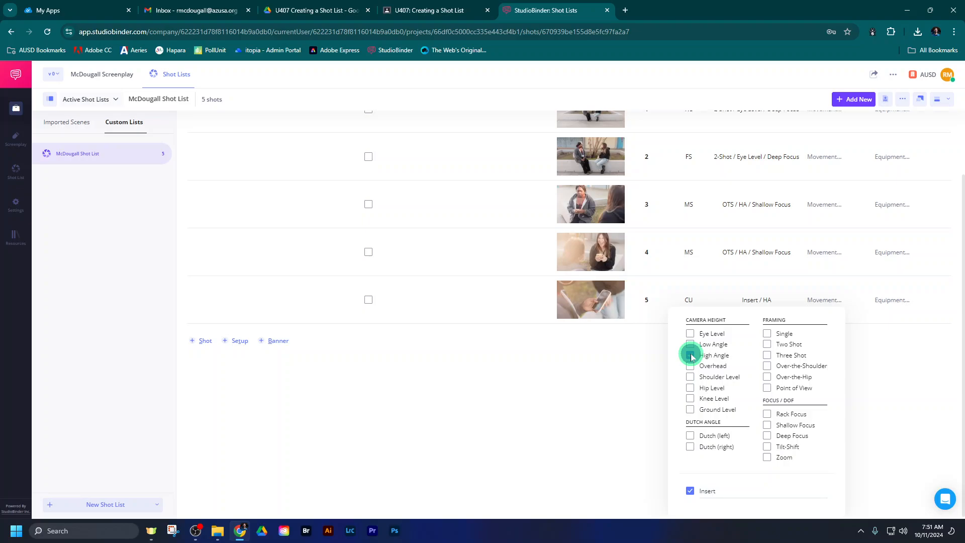
left_click(766, 427)
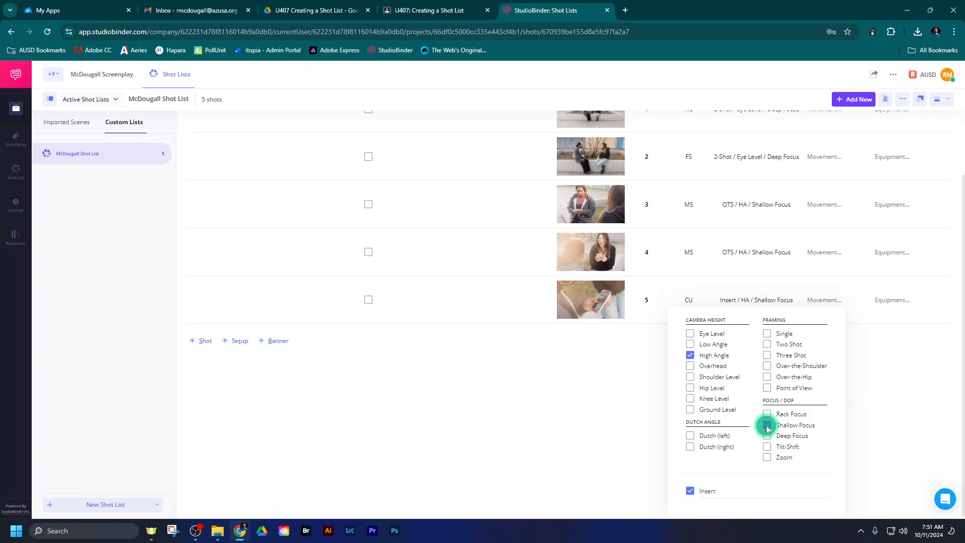
left_click(705, 440)
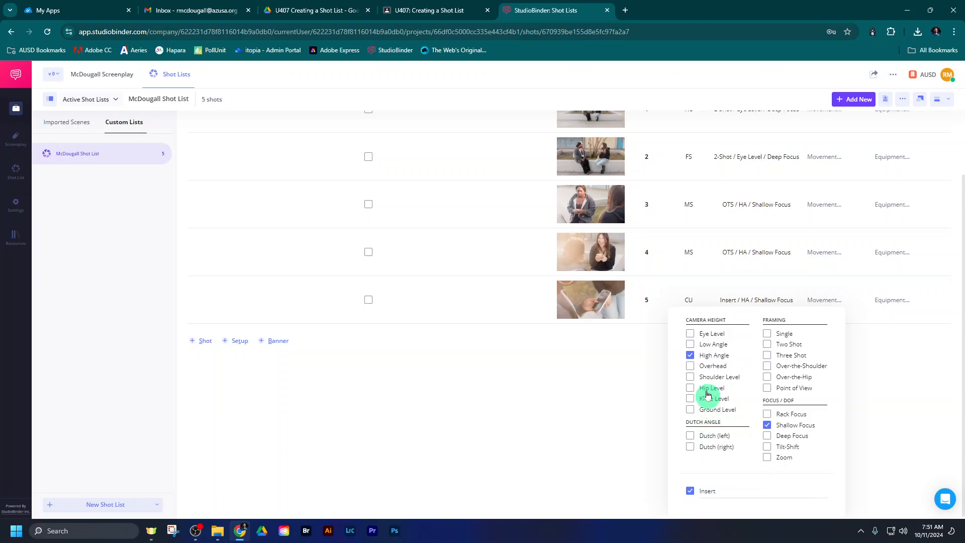
left_click(632, 420)
left_click(751, 425)
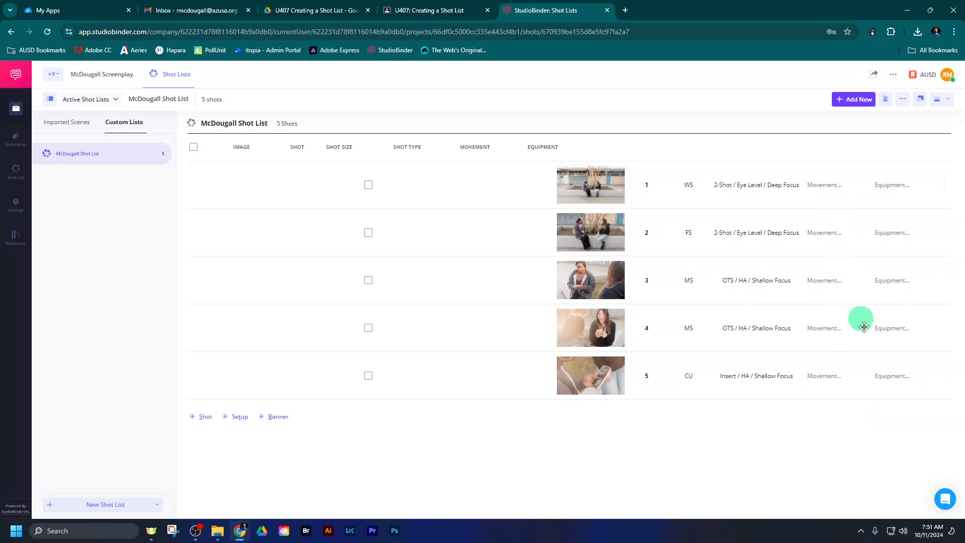
- Set the camera movement of shots 1 and 2 to Static
left_click(831, 188)
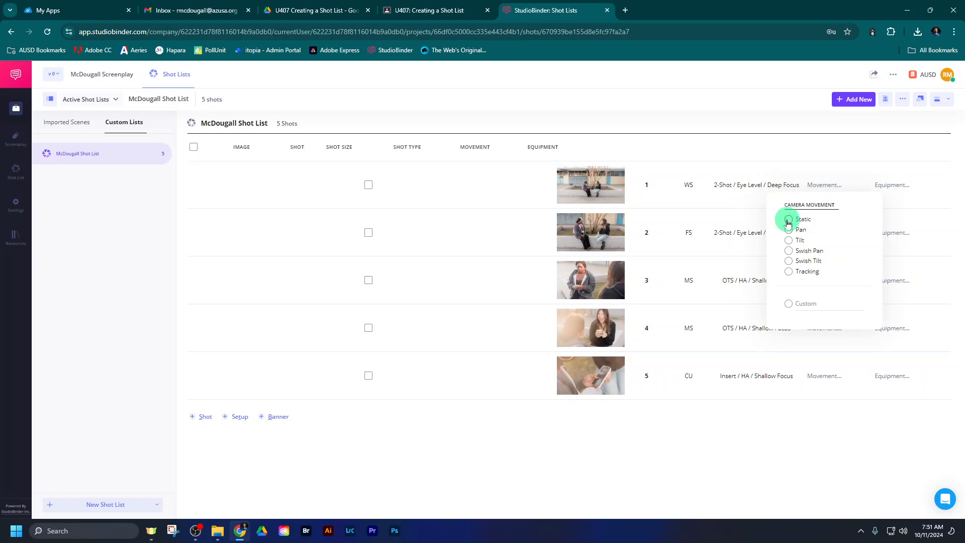
left_click(788, 222)
left_click(823, 232)
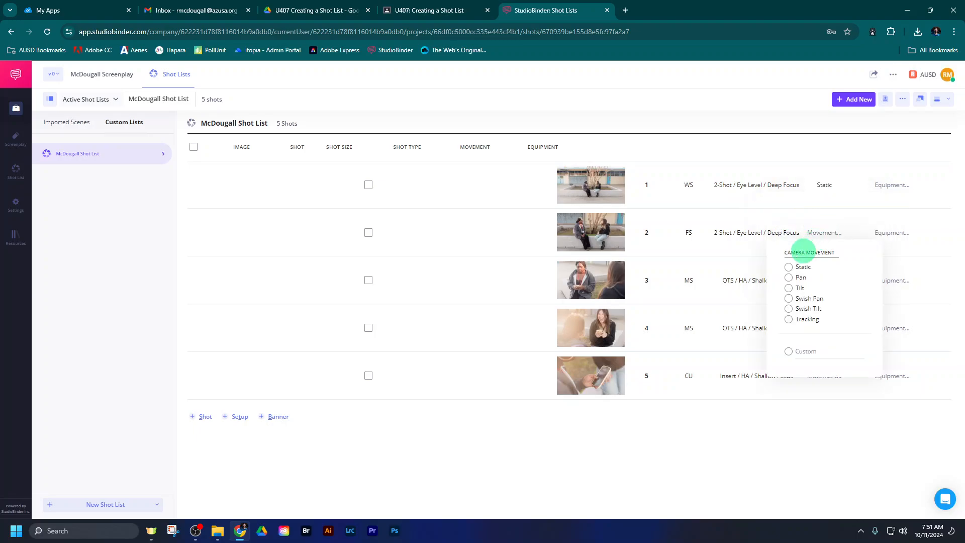
left_click(789, 267)
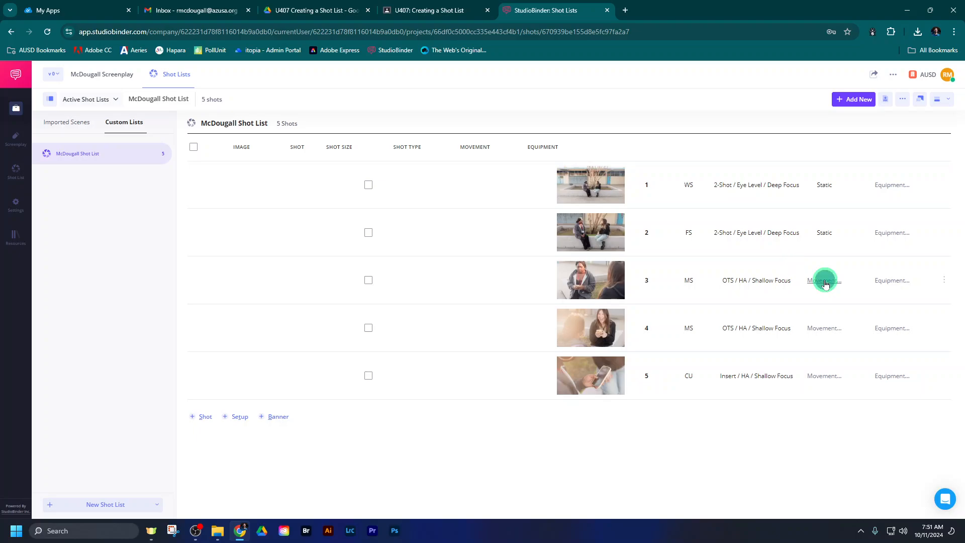
- Set the camera movement of shots 3, 4 and 5 to Tilt
left_click(825, 281)
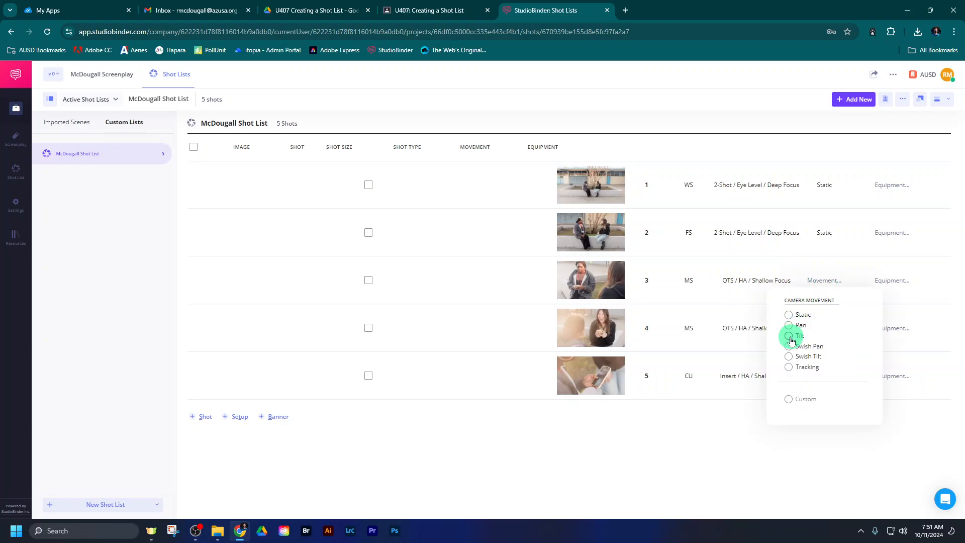
left_click(791, 340)
left_click(824, 328)
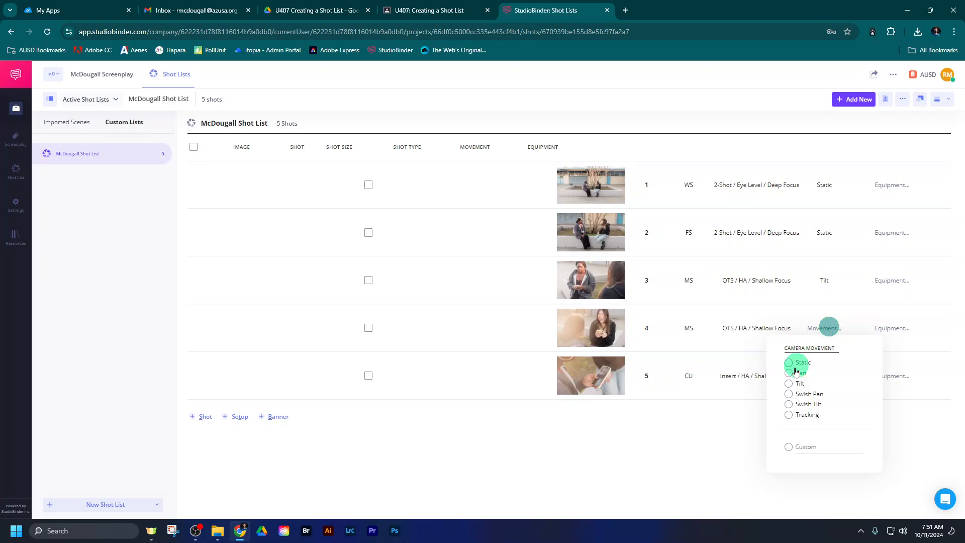
left_click(790, 386)
left_click(825, 376)
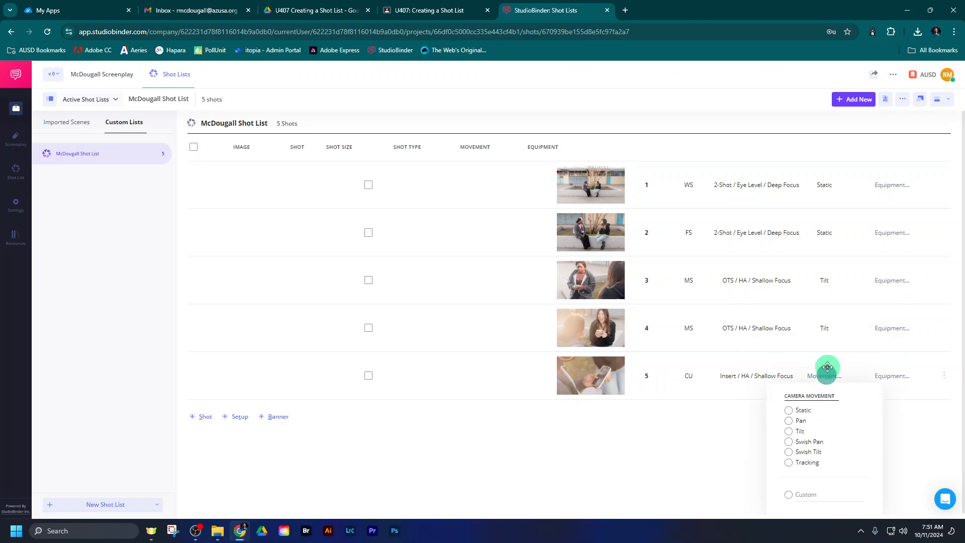
left_click(788, 432)
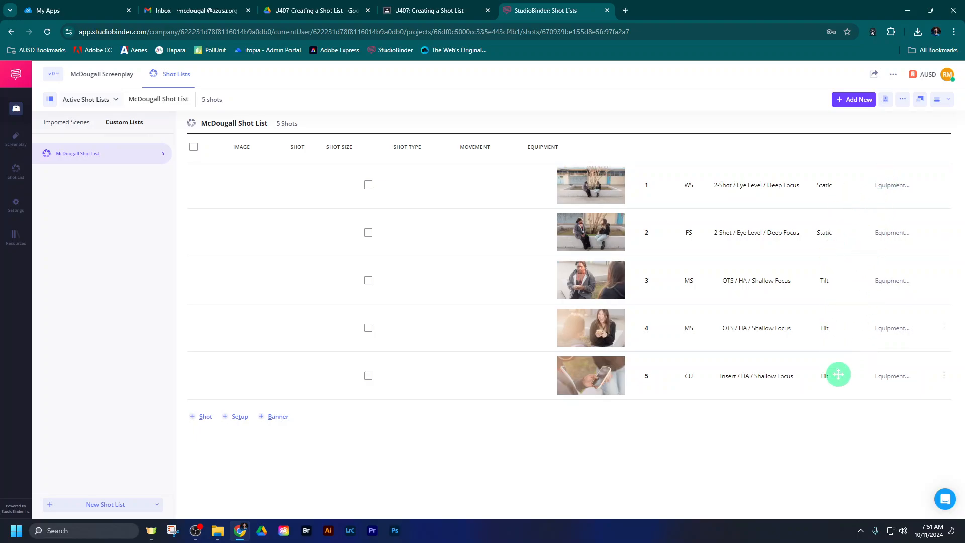
- Set the equipment mechanism of shot 1 to Hand Held and of shot 2 to Sticks
left_click(893, 186)
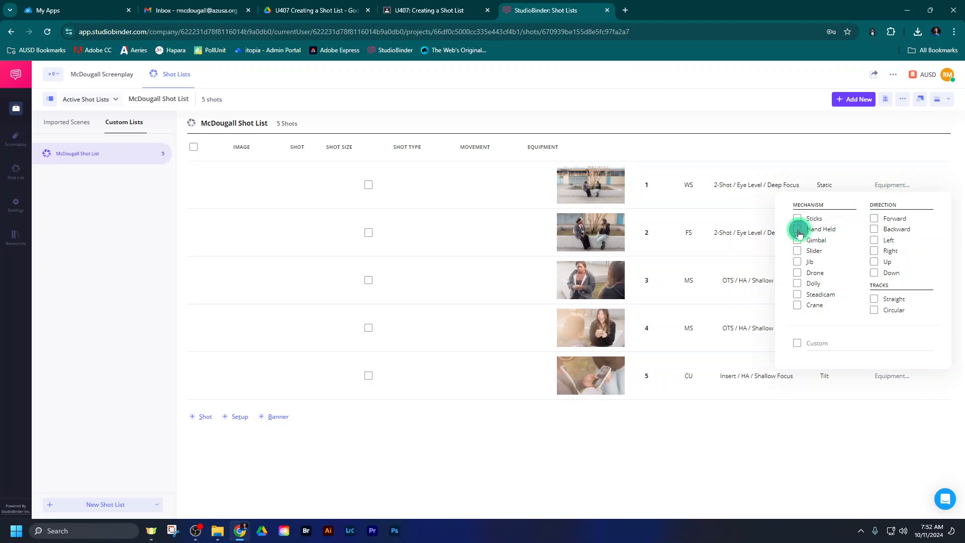
left_click(868, 425)
left_click(885, 233)
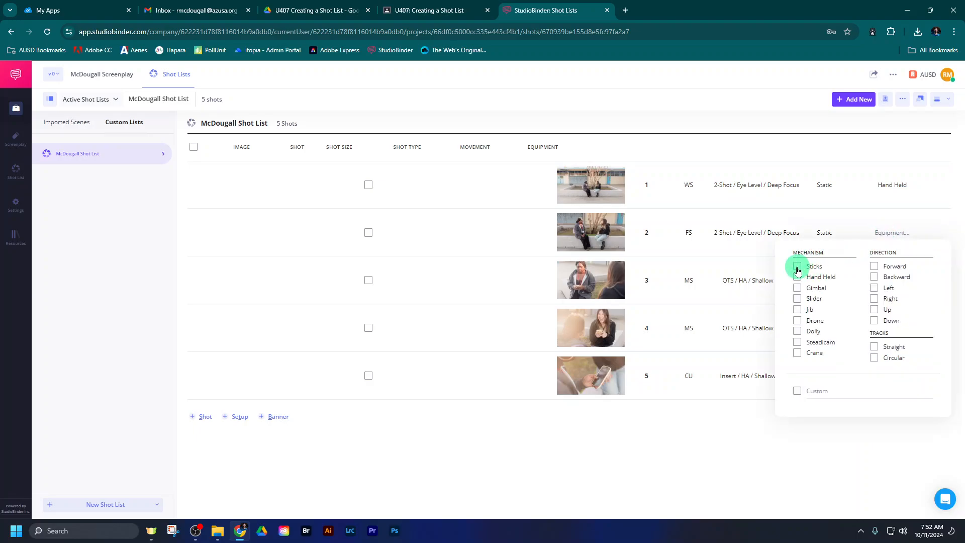
left_click(797, 270)
left_click(820, 435)
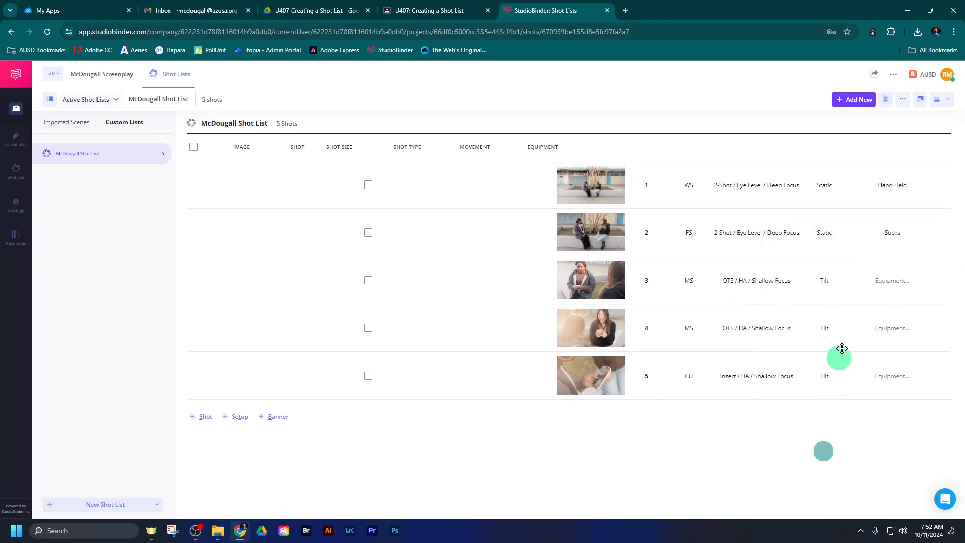
- Set the equipment mechanism of shots 3 and 4 to Dolly
left_click(881, 282)
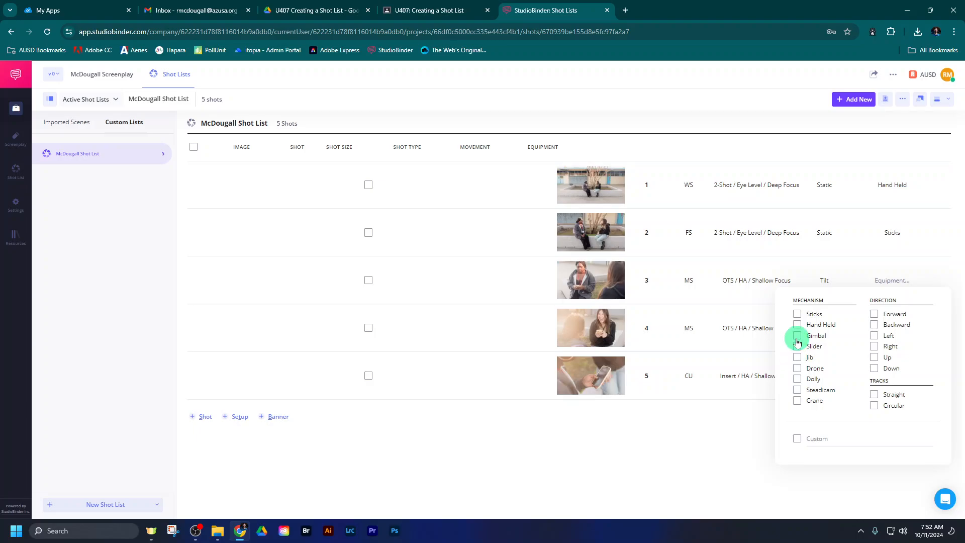
left_click(797, 378)
left_click(763, 418)
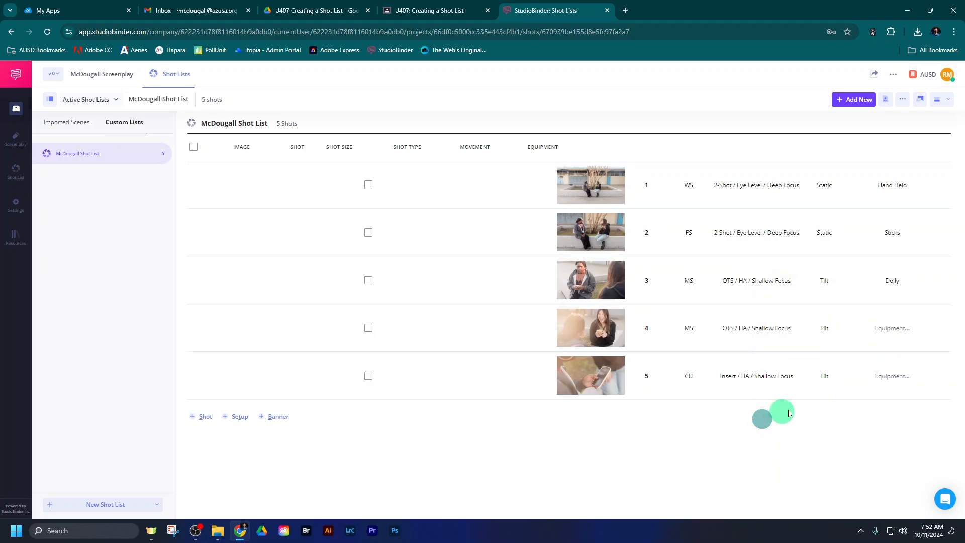
left_click(894, 333)
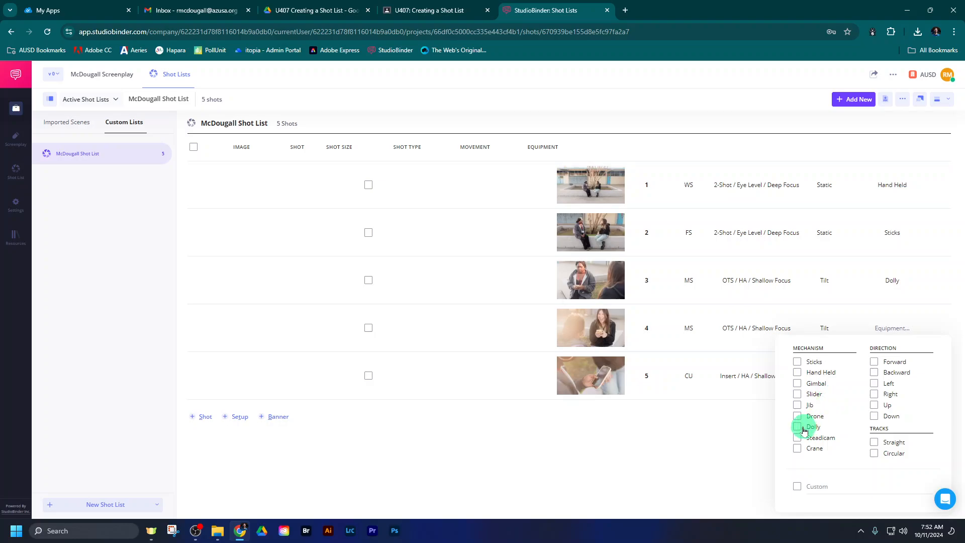
left_click(798, 426)
left_click(749, 426)
- Set the equipment mechanism of shot 5 to Hand Held
left_click(892, 377)
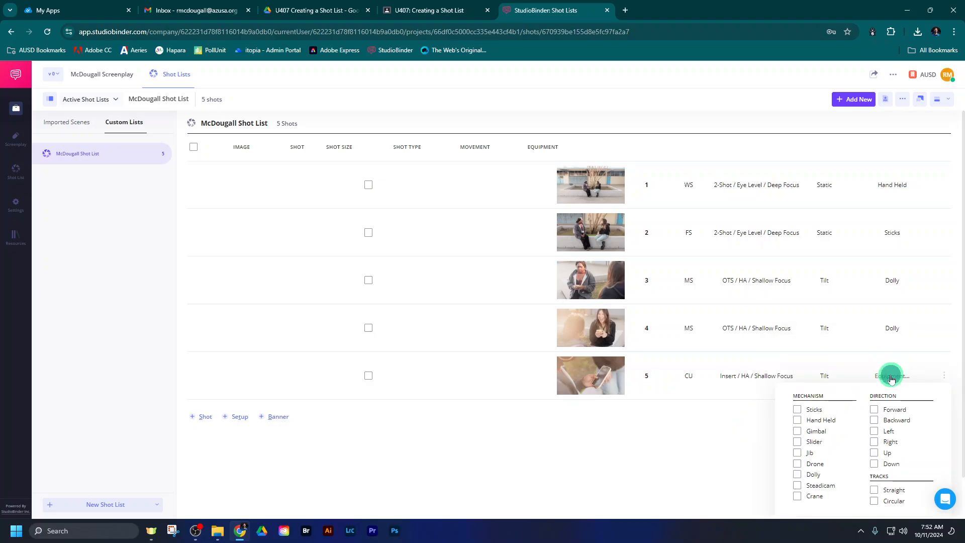
left_click(799, 412)
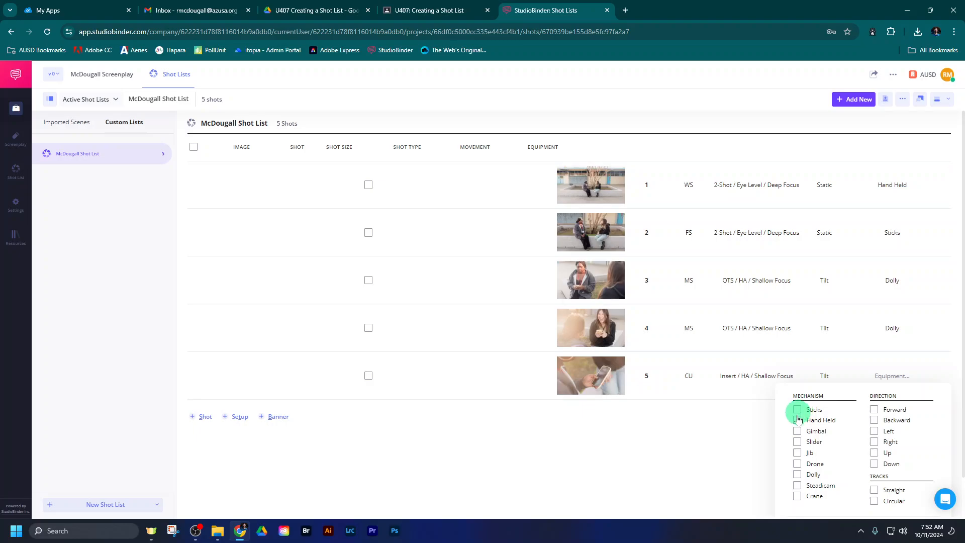
left_click(717, 473)
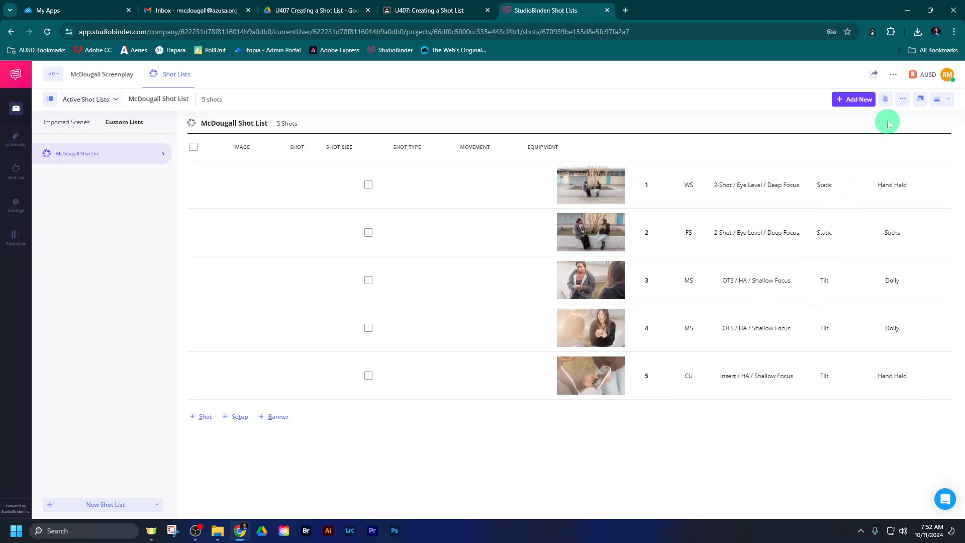
- Open the print settings for the shot list and set the destination to Save as PDF
left_click(904, 100)
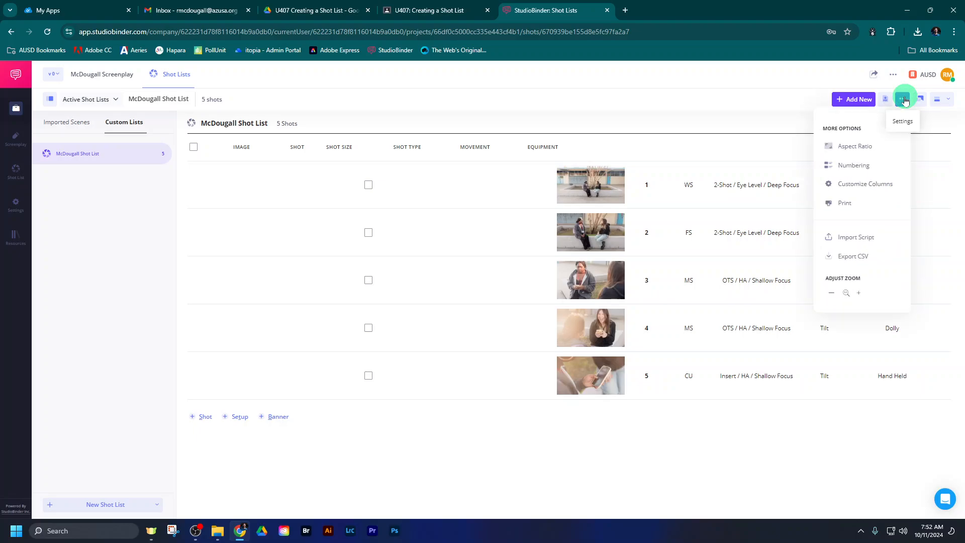
left_click(856, 204)
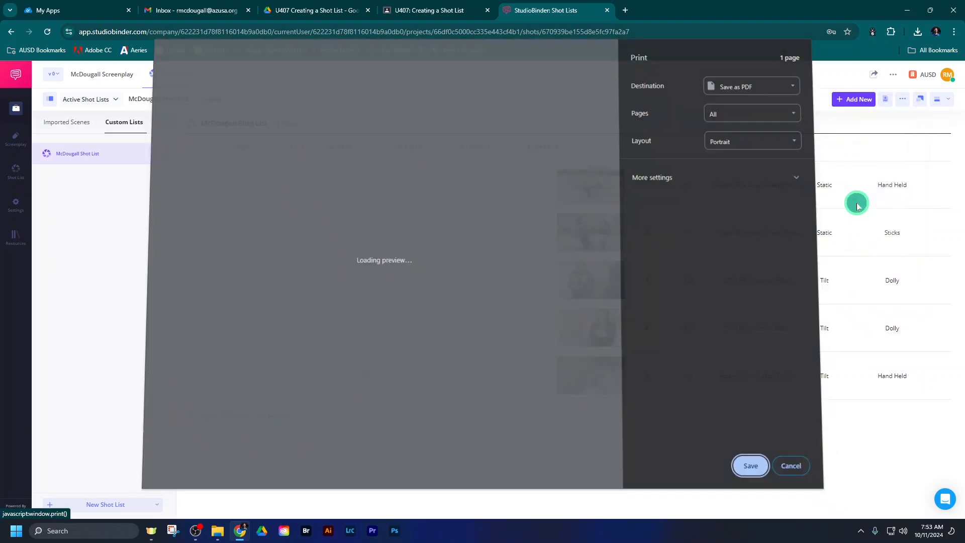
left_click(781, 95)
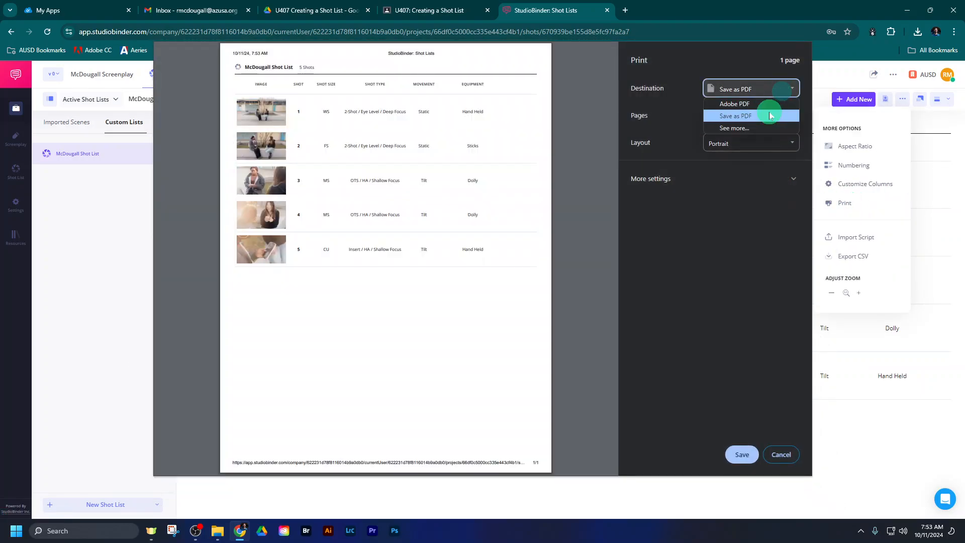
left_click(764, 104)
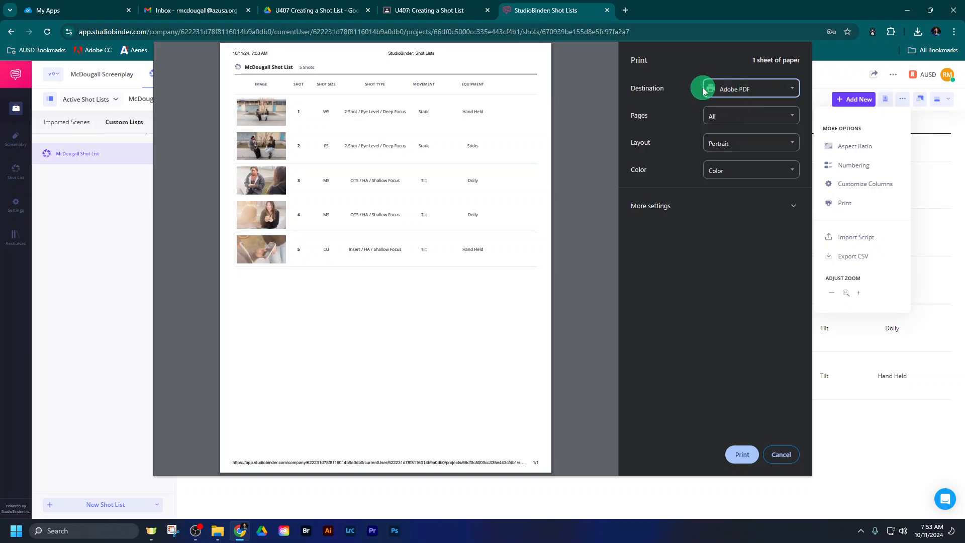
left_click(792, 91)
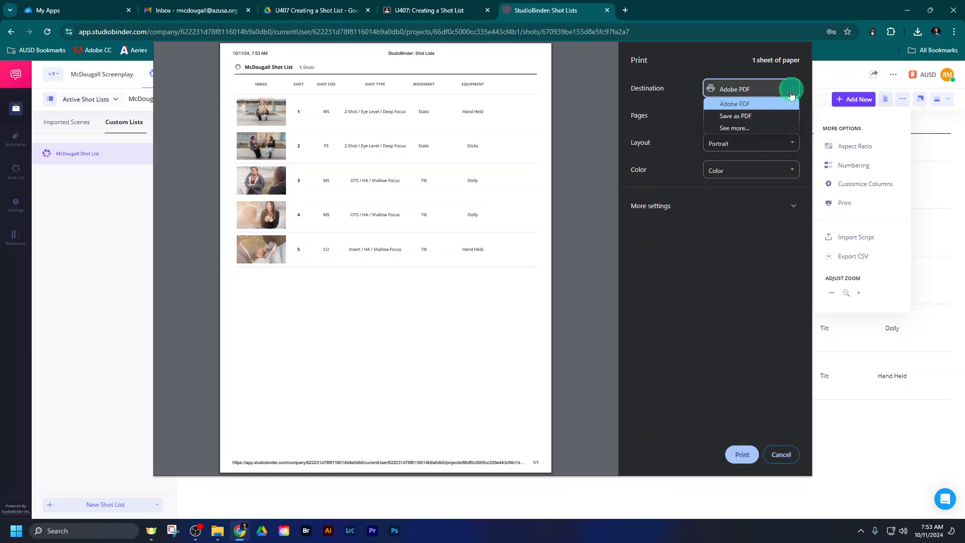
left_click(764, 116)
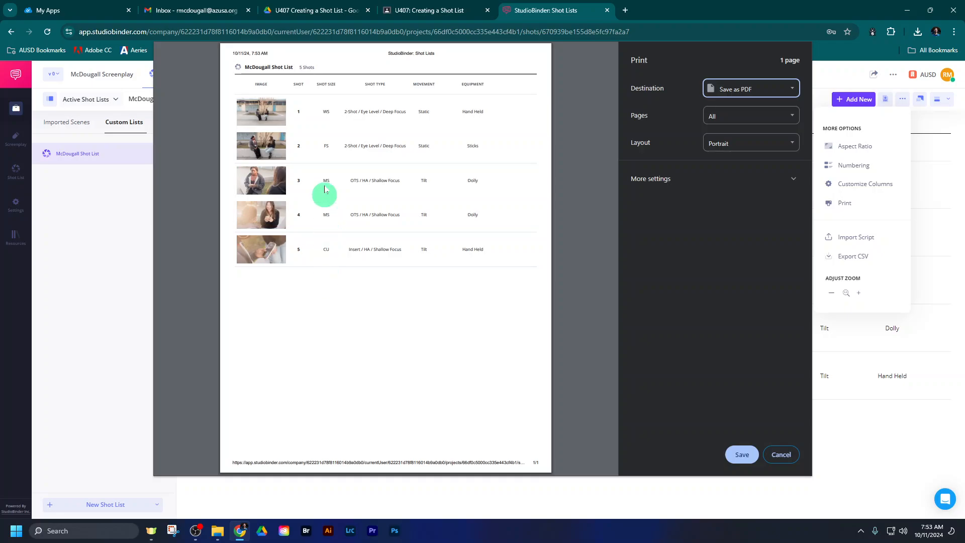
- Save the PDF to the Downloads folder, named with the owner's last name followed by "Shot List"
left_click(740, 455)
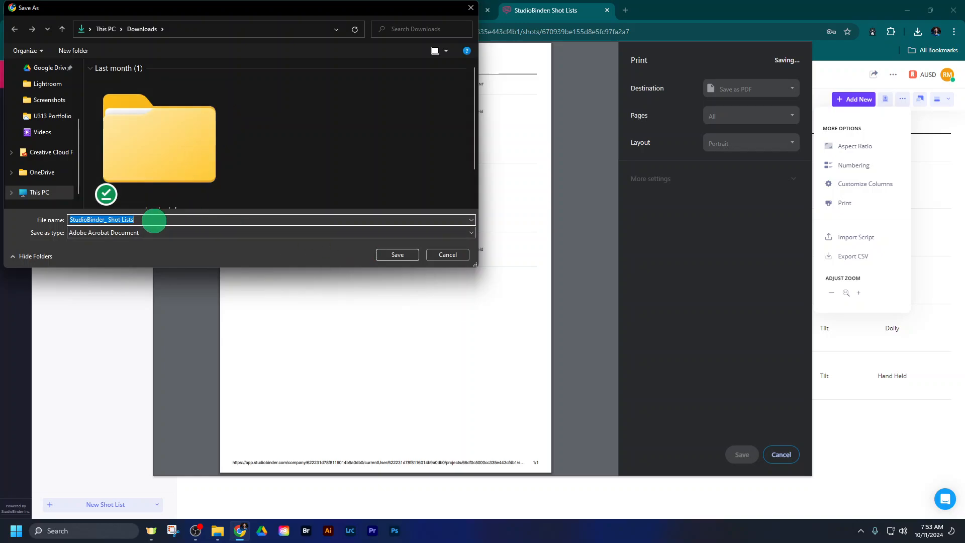
type("McDougall Shot List")
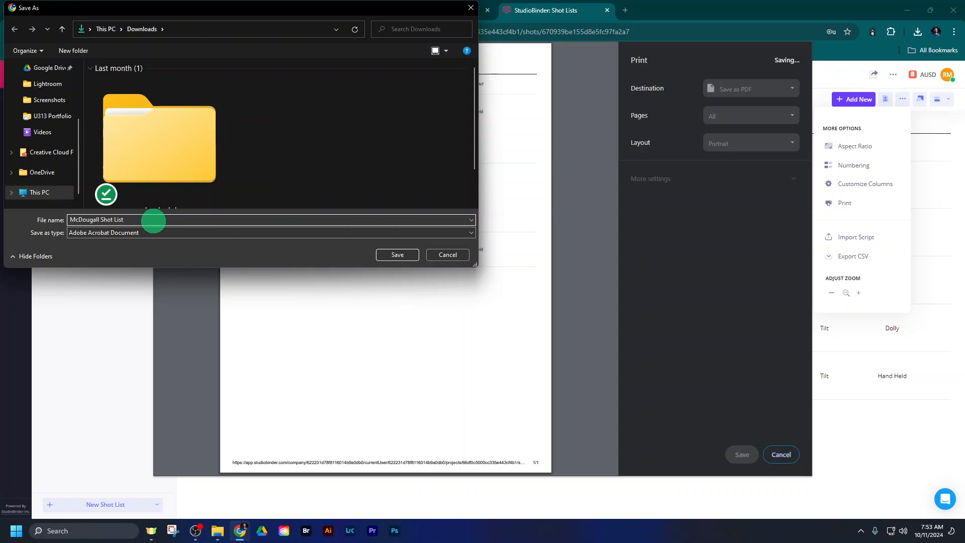
left_click(390, 255)
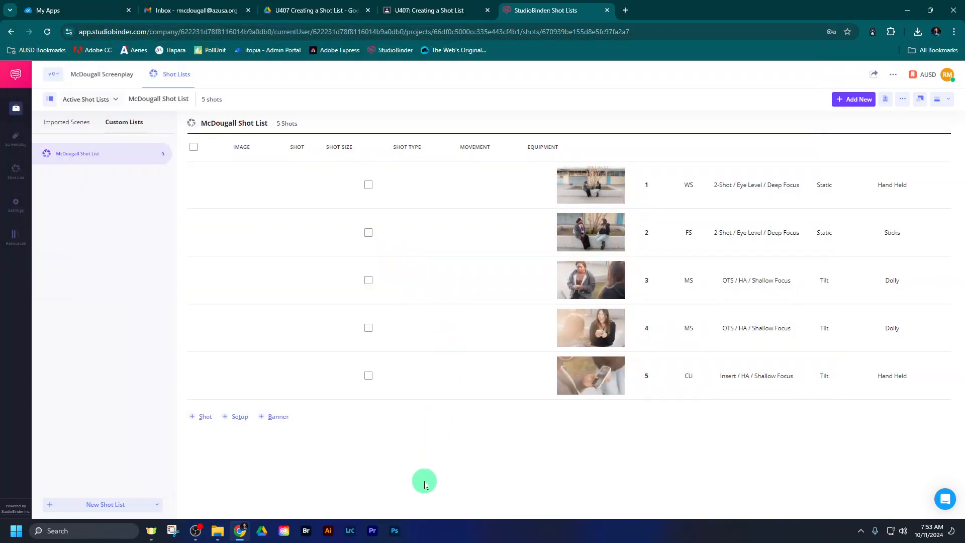
- Return to the U407 assignment in Google Classroom, close the example preview and review the instructions and attachments
mouse_move(219, 531)
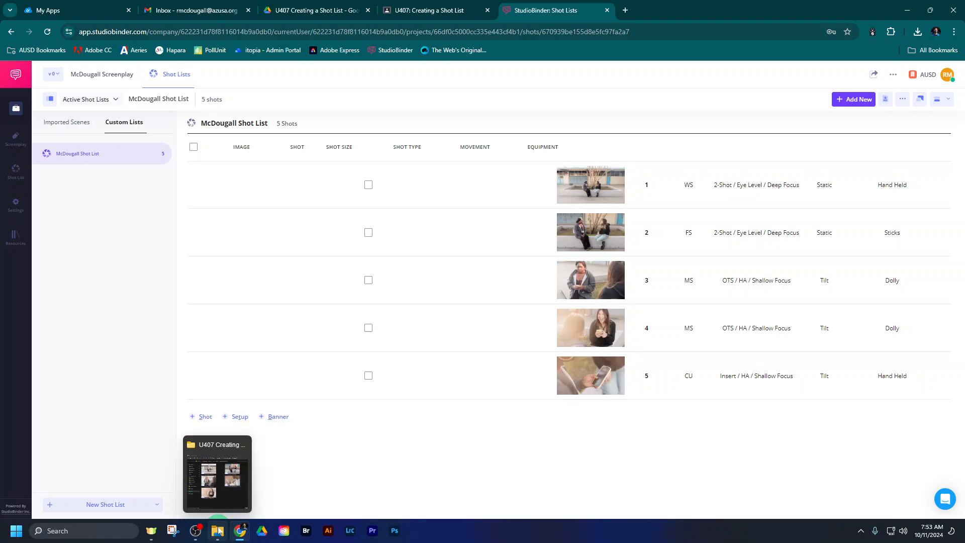
left_click(430, 11)
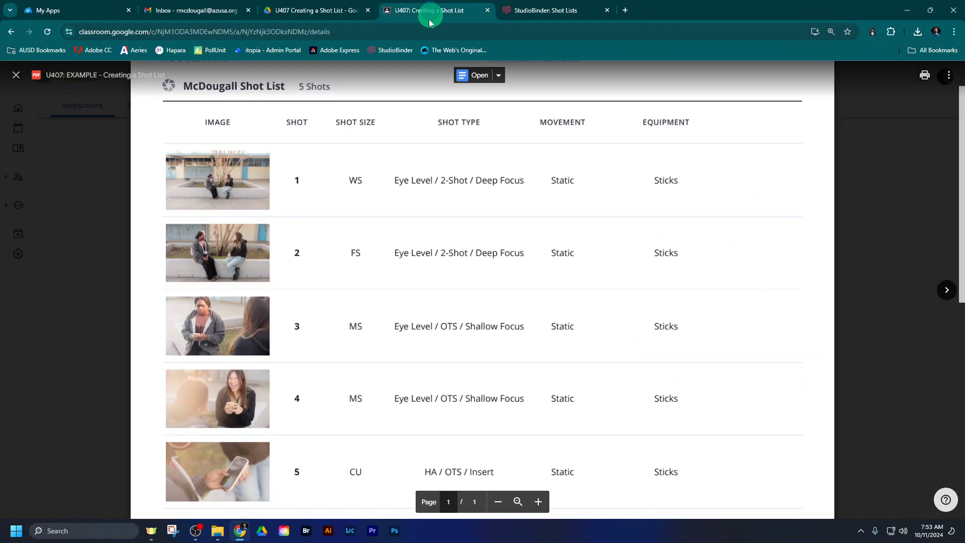
left_click(71, 322)
scroll(764, 357, "up", 5)
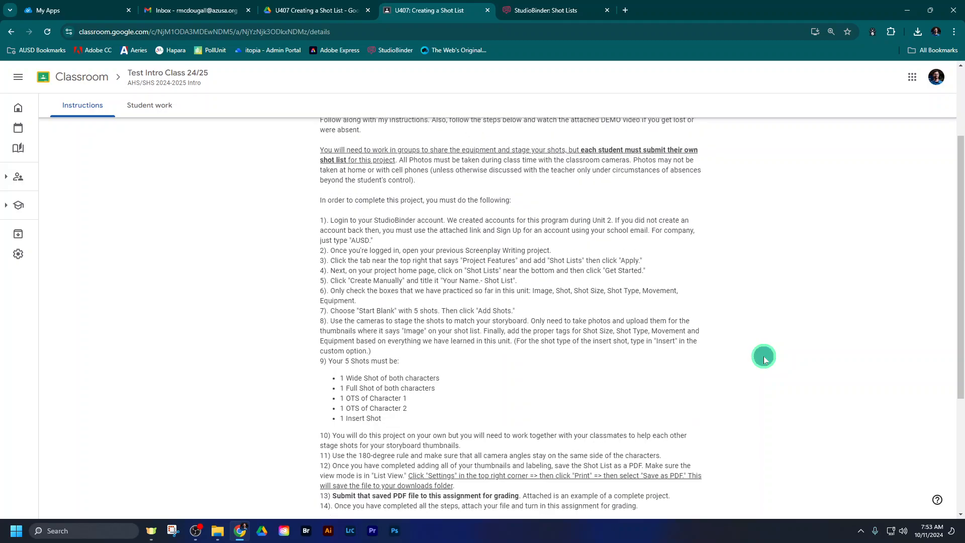
scroll(763, 358, "up", 2)
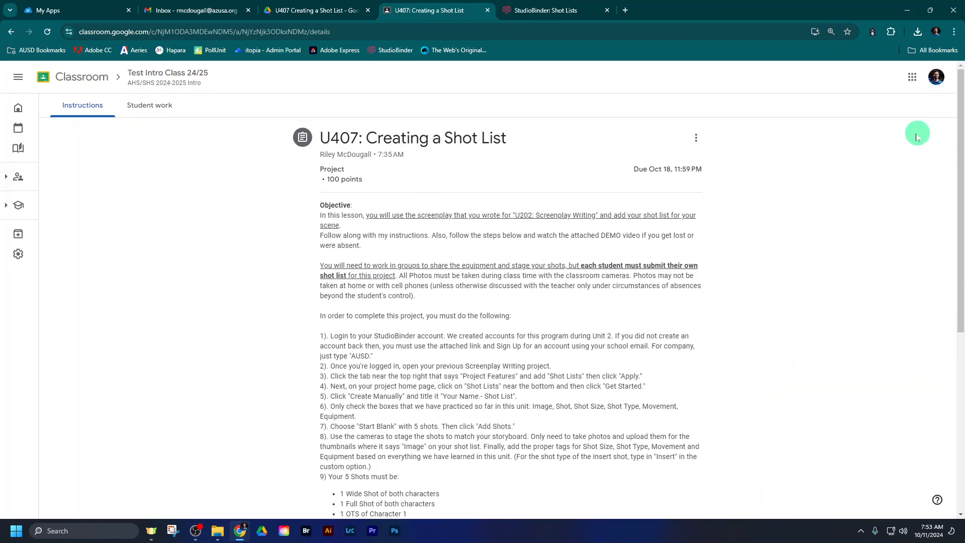
scroll(764, 320, "down", 5)
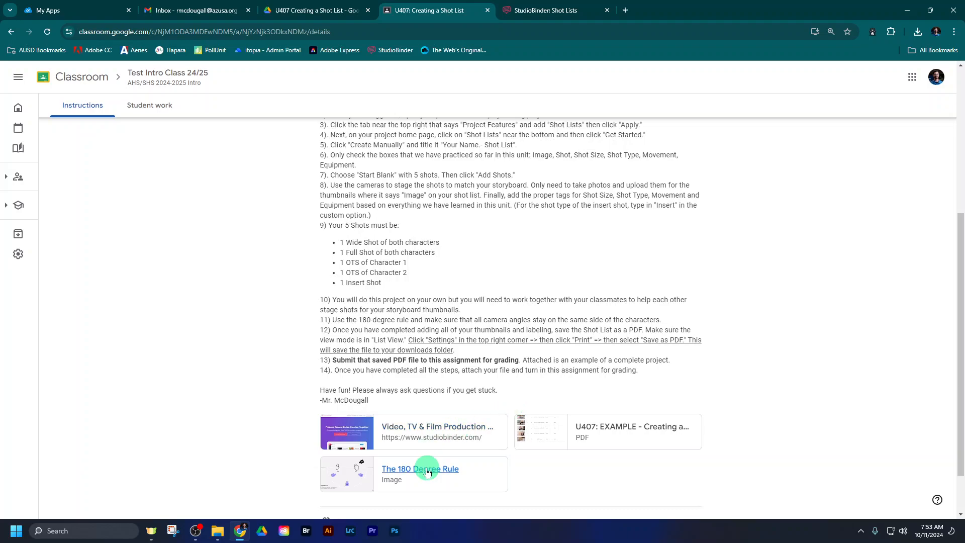
scroll(303, 450, "down", 2)
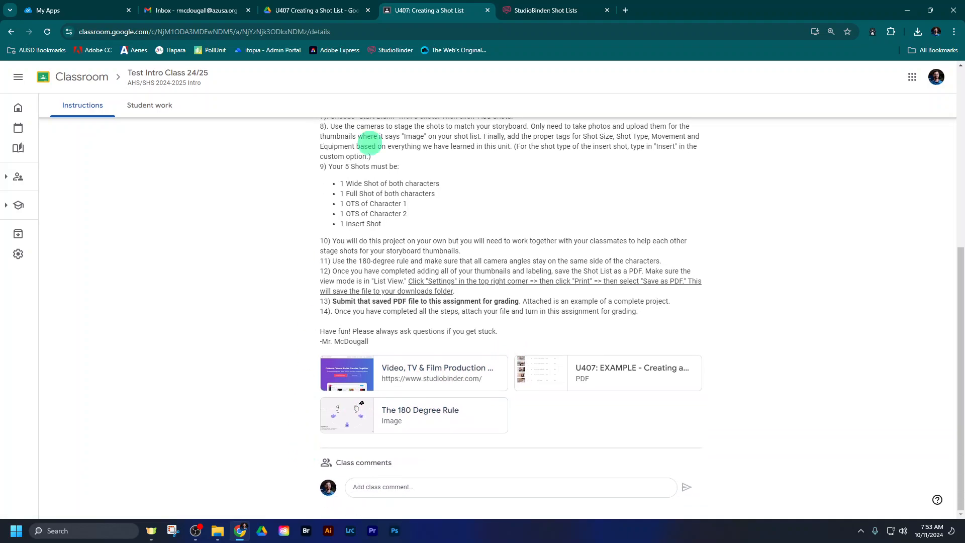
- View the assignment's attached image The 180 Degree Rule to examine the allowed camera positions, and close it
left_click(542, 10)
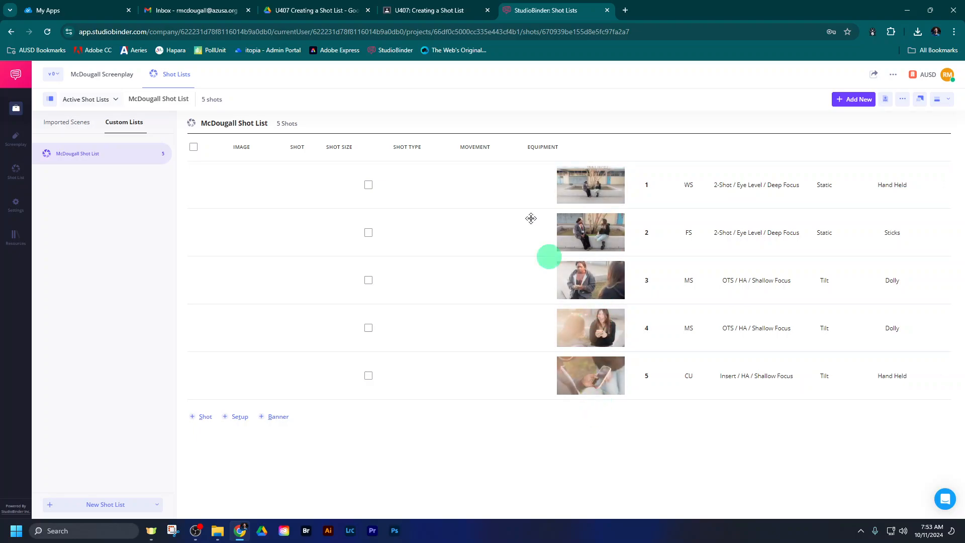
left_click(452, 11)
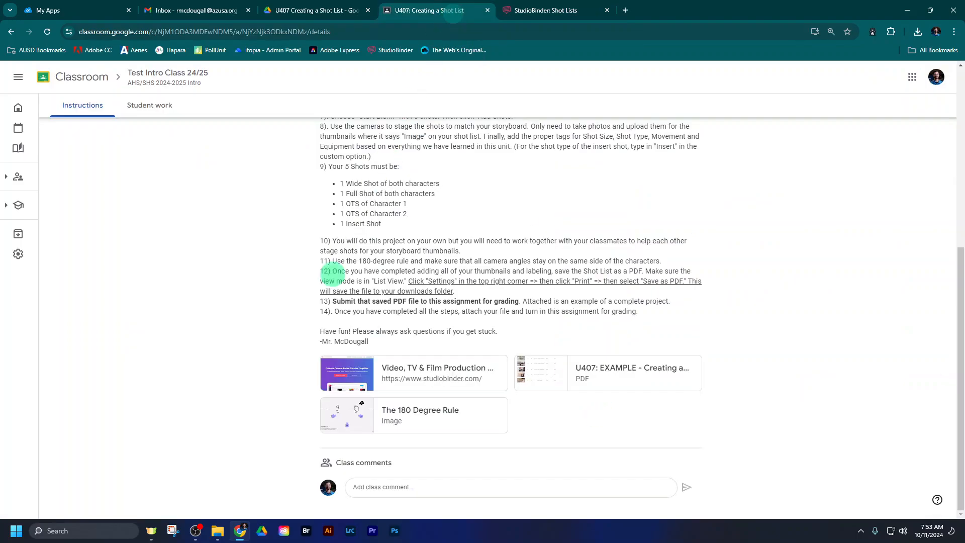
left_click(405, 413)
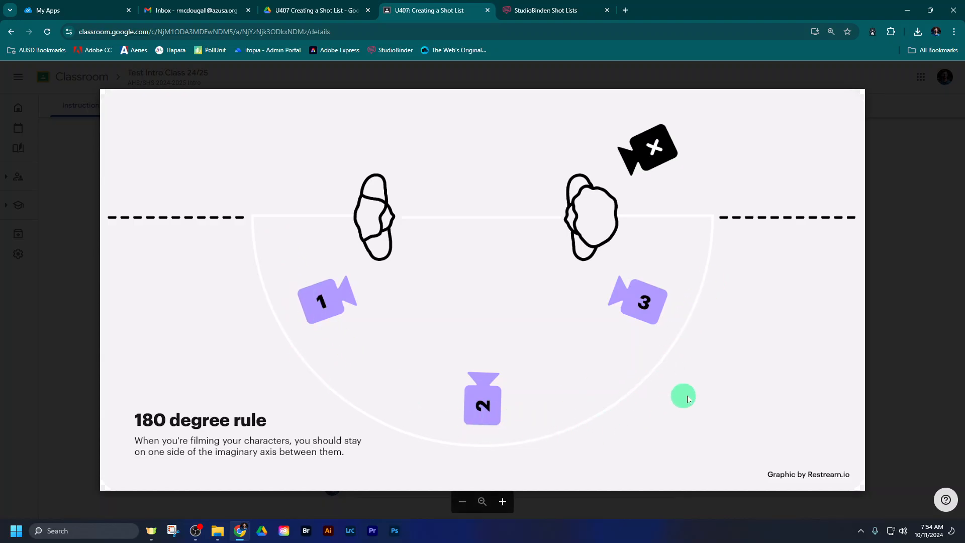
left_click(909, 340)
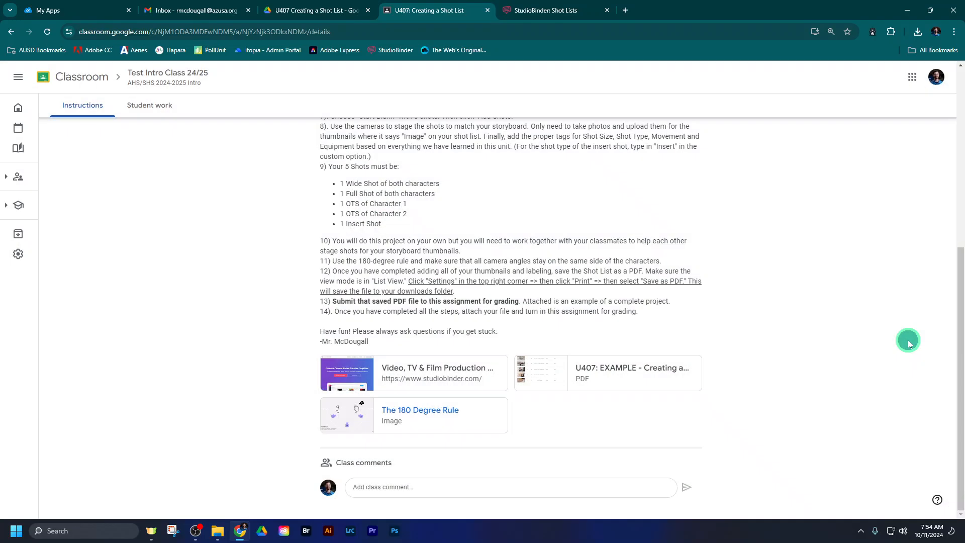
- View the attached U407 EXAMPLE PDF to examine the layout and tags of a complete shot list, and close it
left_click(605, 375)
left_click(537, 501)
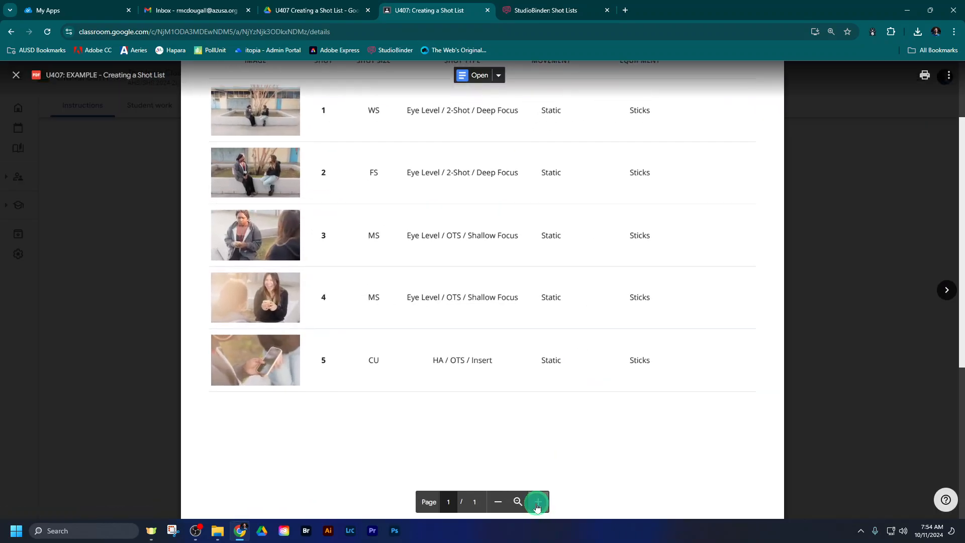
scroll(359, 383, "up", 1)
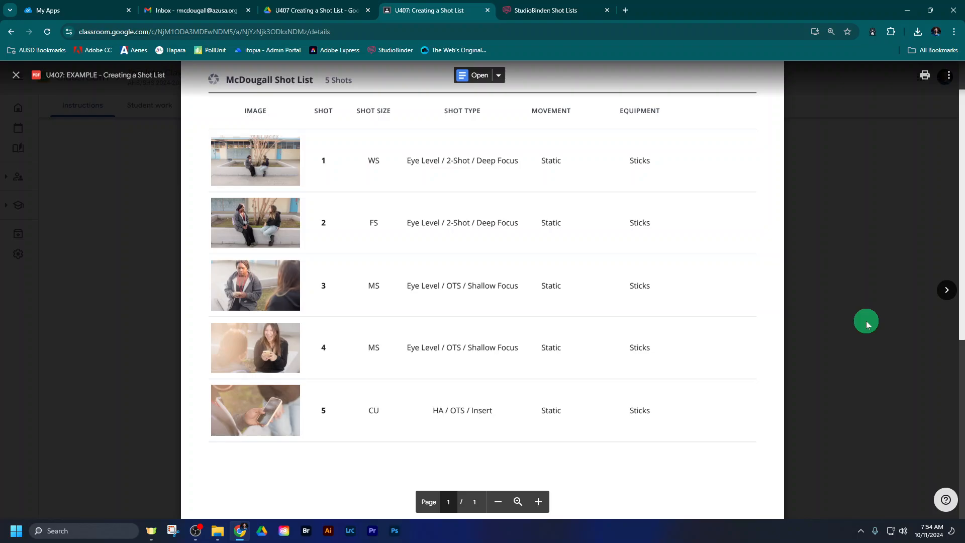
left_click(866, 321)
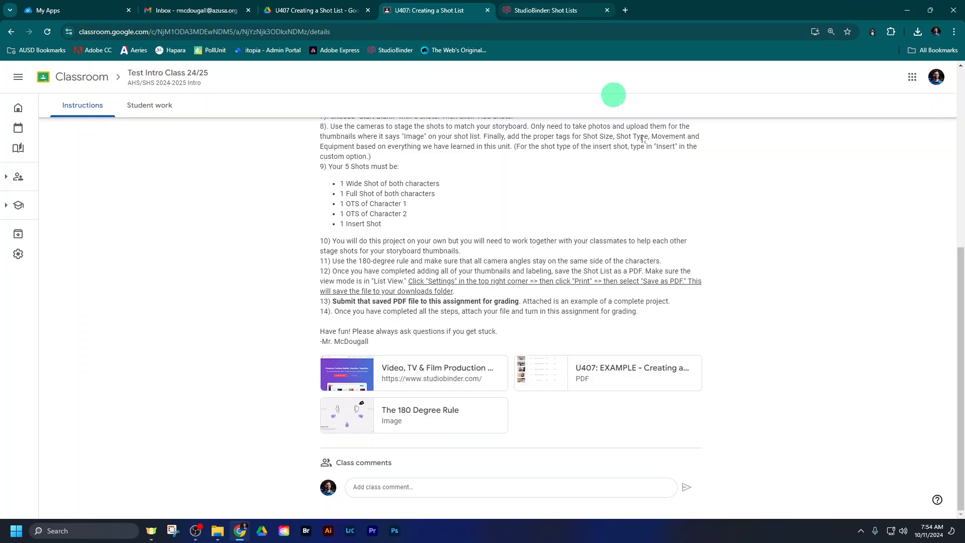
- Locate the saved shot list PDF in the Downloads folder in File Explorer, and return to the Classroom assignment
scroll(780, 334, "up", 5)
scroll(779, 334, "up", 2)
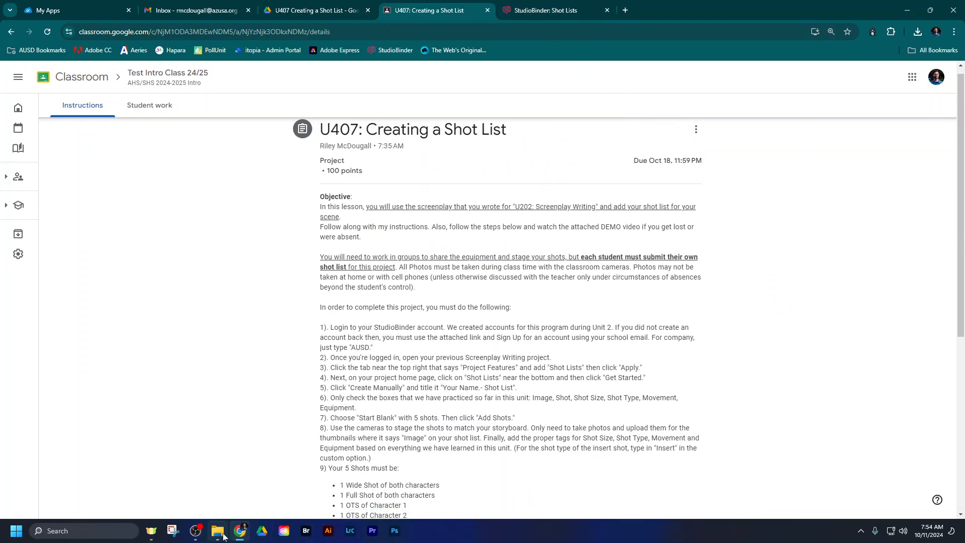
left_click(224, 536)
left_click(478, 168)
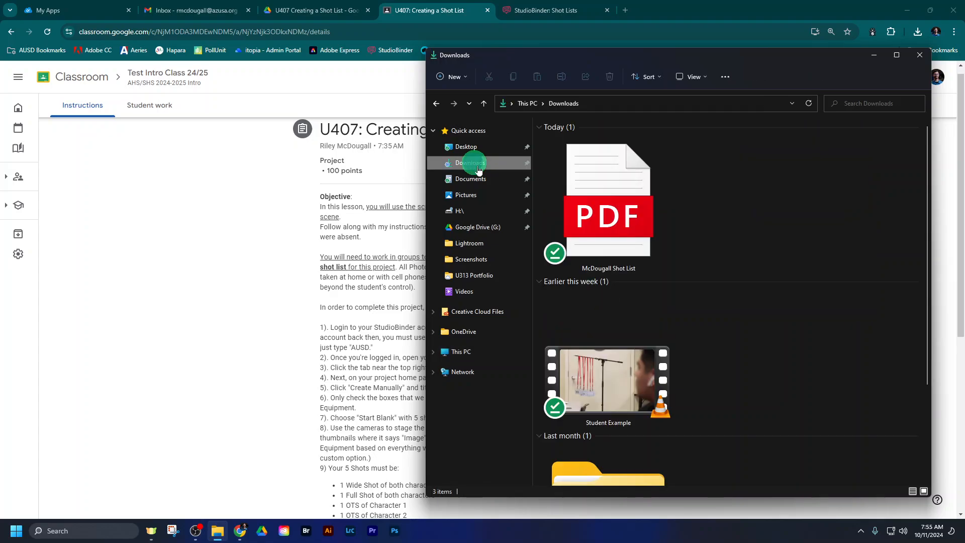
left_click(603, 211)
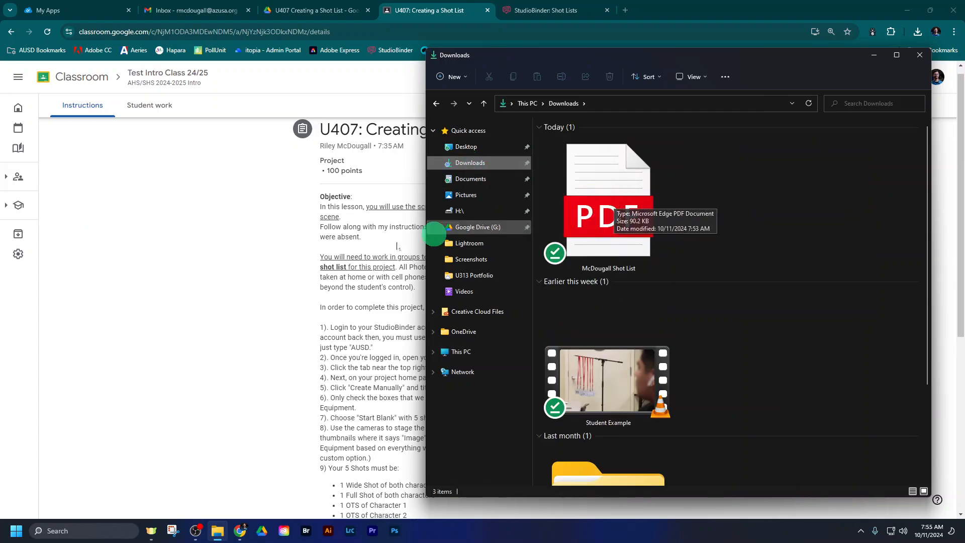
left_click(246, 273)
- Review the U407 assignment from its title and numbered instructions down to the attachments
scroll(713, 283, "up", 1)
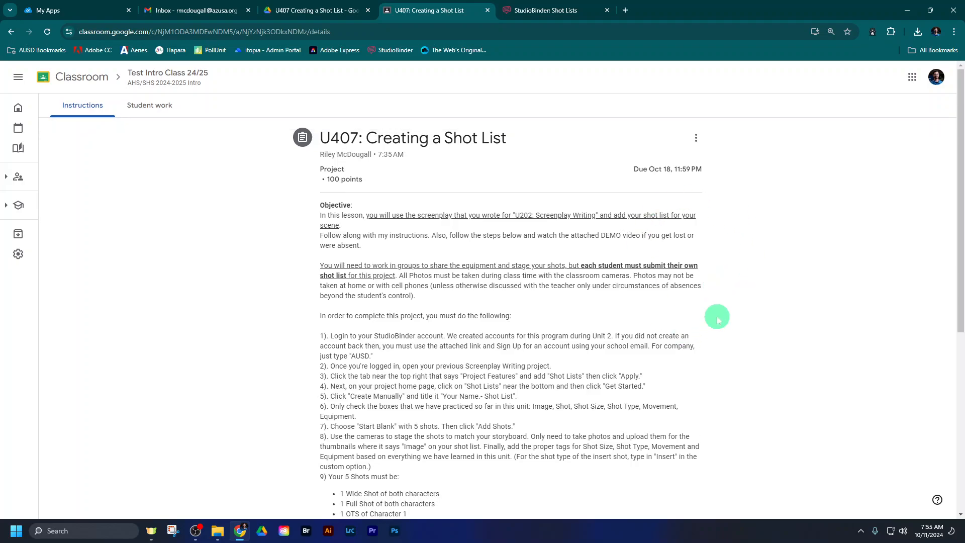
scroll(718, 319, "down", 2)
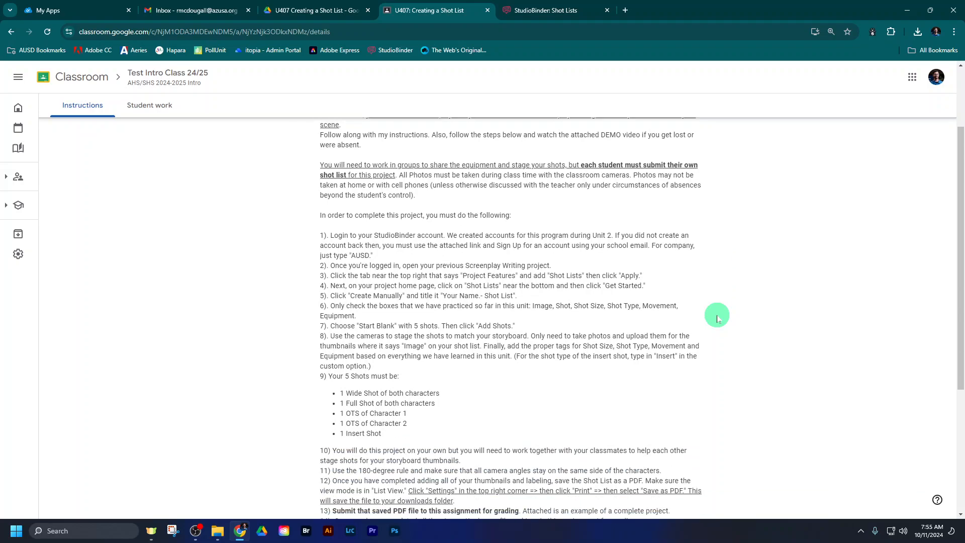
scroll(717, 319, "down", 2)
scroll(717, 319, "down", 1)
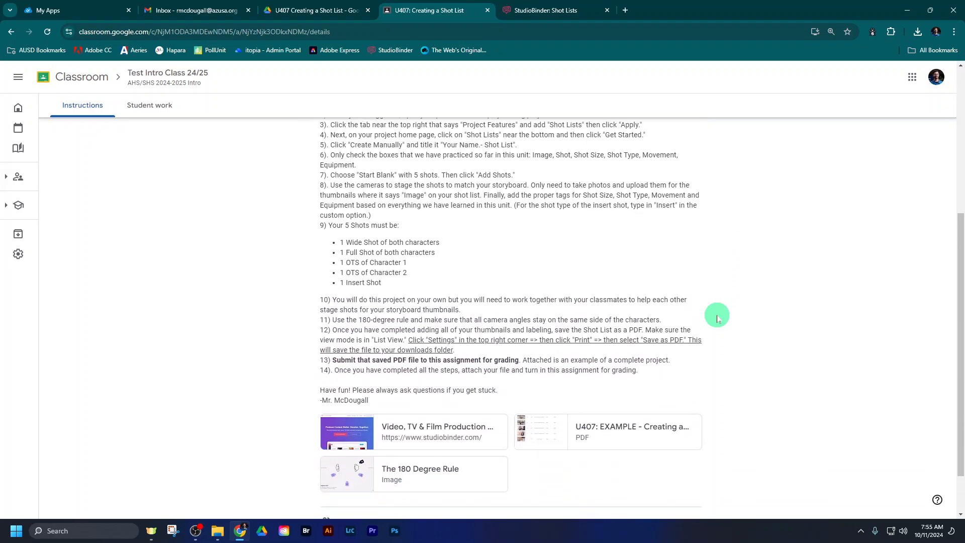
scroll(717, 318, "up", 5)
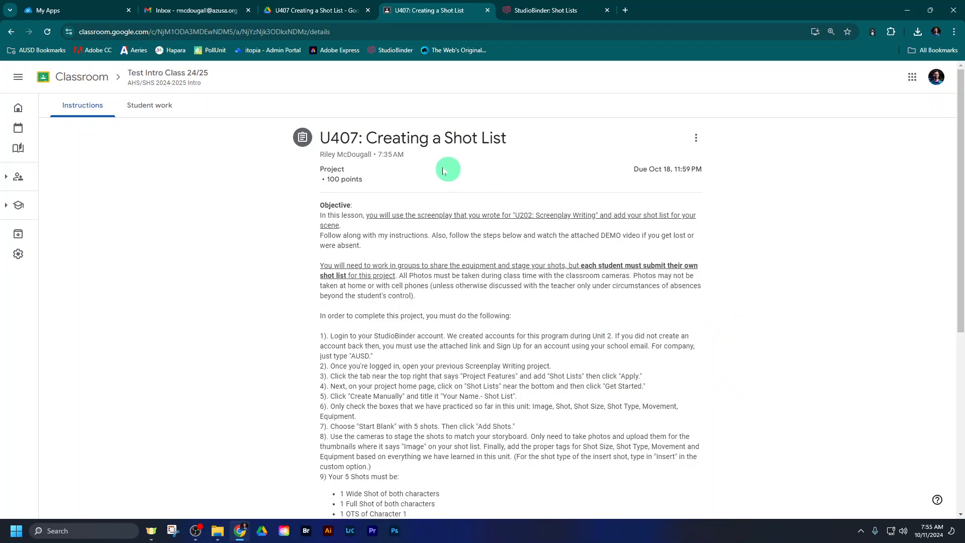
left_click_drag(366, 137, 504, 137)
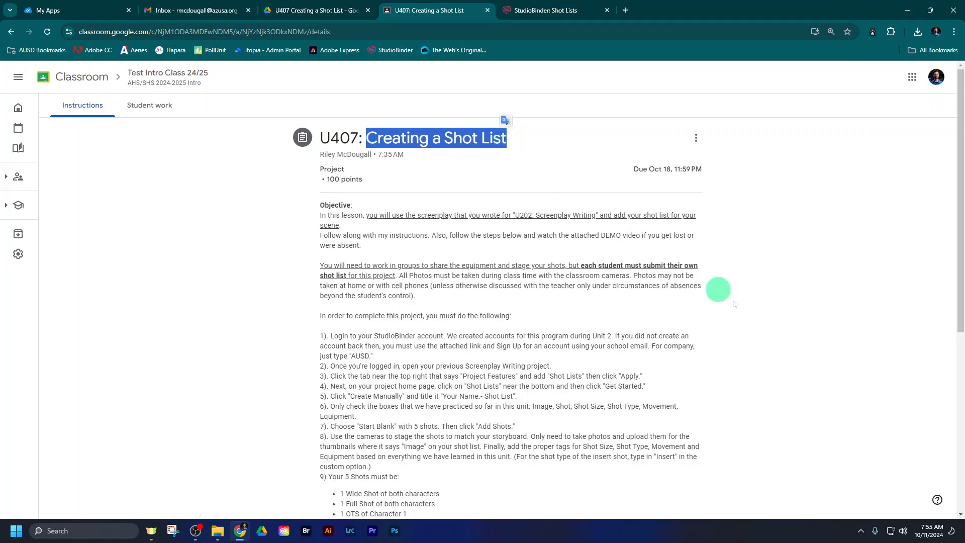
left_click(759, 330)
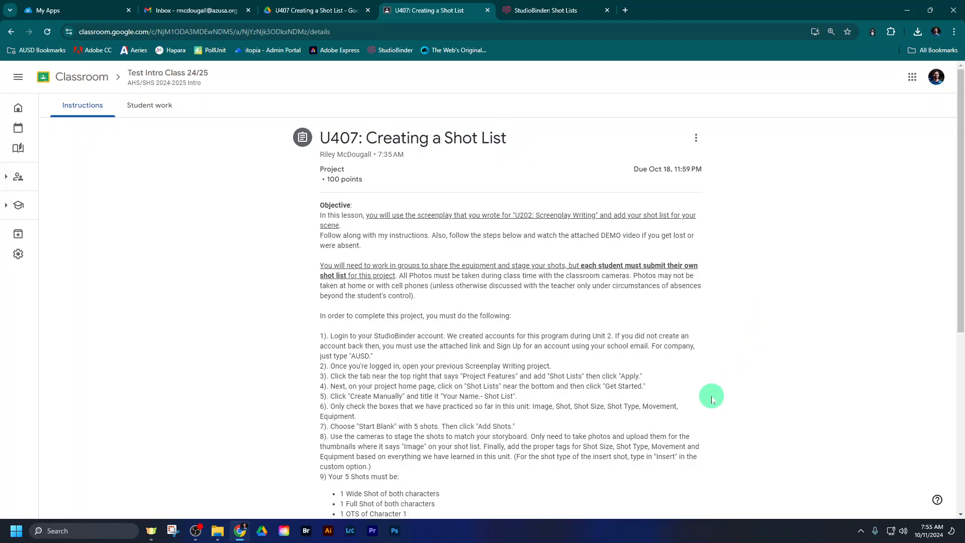